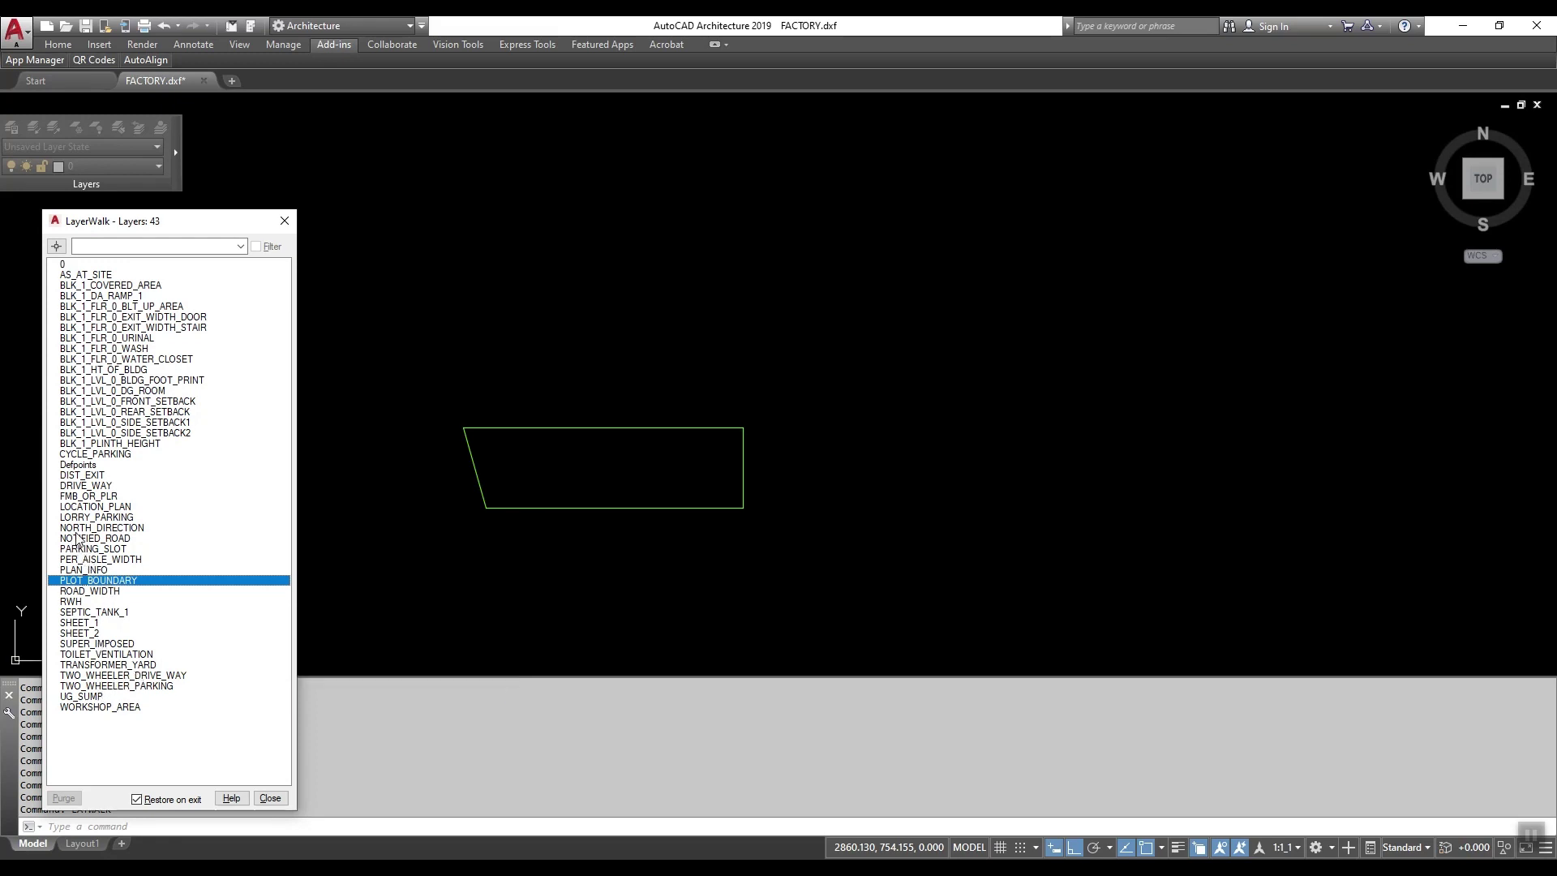
# Step: Display the FMB_OR_PLR and AS_AT_SITE layers together with the PLOT_BOUNDARY layer to compare their outlines
pyautogui.keyDown('ctrl'); pyautogui.click(80, 497); pyautogui.keyUp('ctrl')
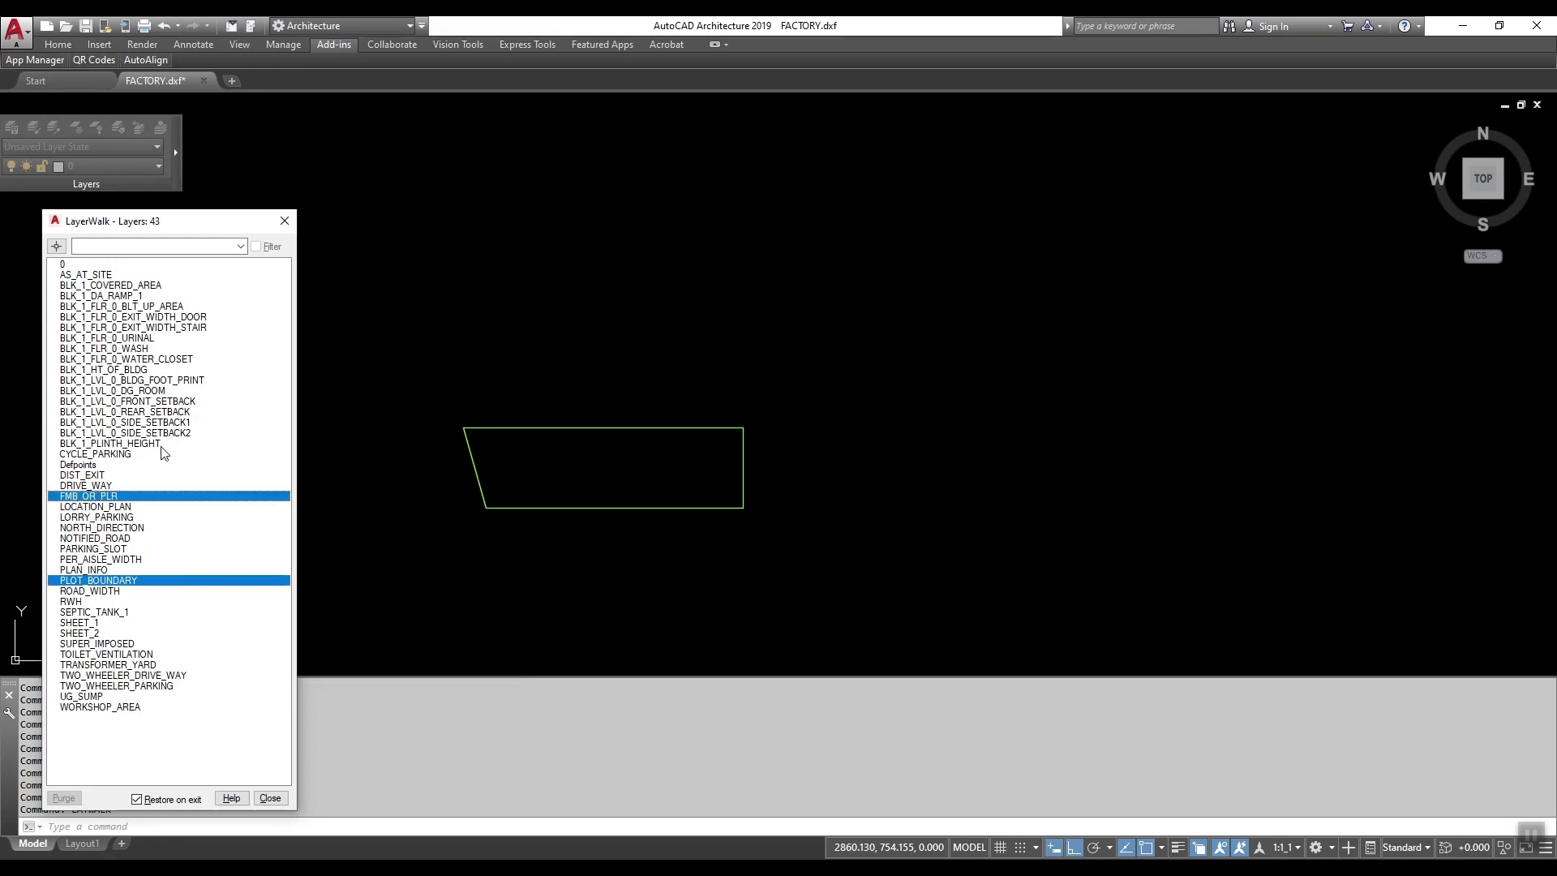
pyautogui.keyDown('ctrl'); pyautogui.click(93, 276); pyautogui.keyUp('ctrl')
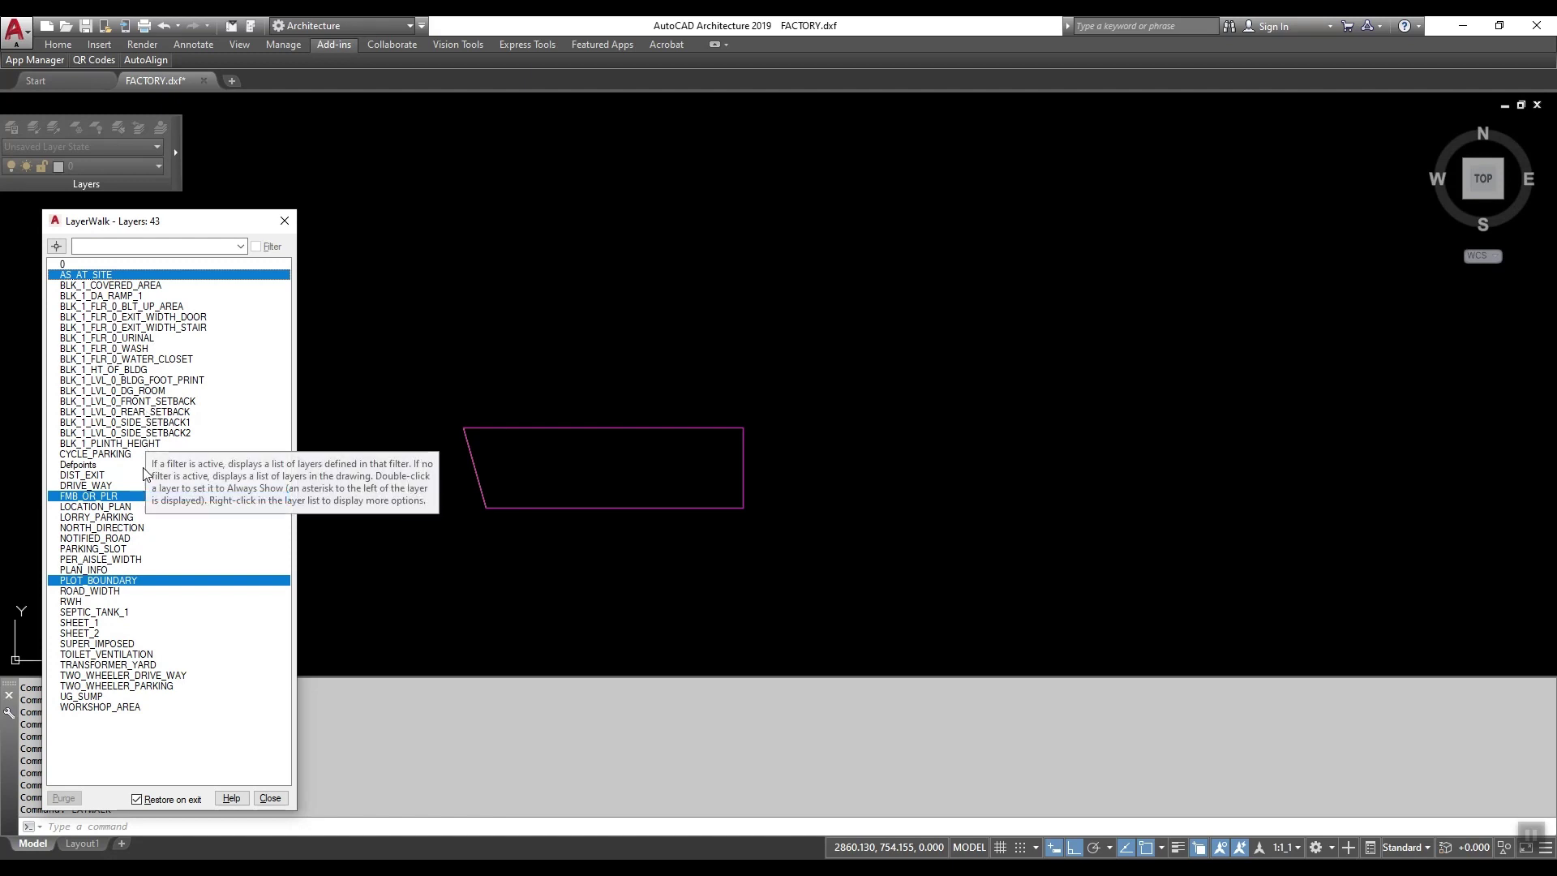
# Step: Isolate the BLK_1_COVERED_AREA, BLK_1_DA_RAMP_1 and BLK_1_FLR_0_BLT_UP_AREA layers one at a time to examine their contents
pyautogui.click(120, 286)
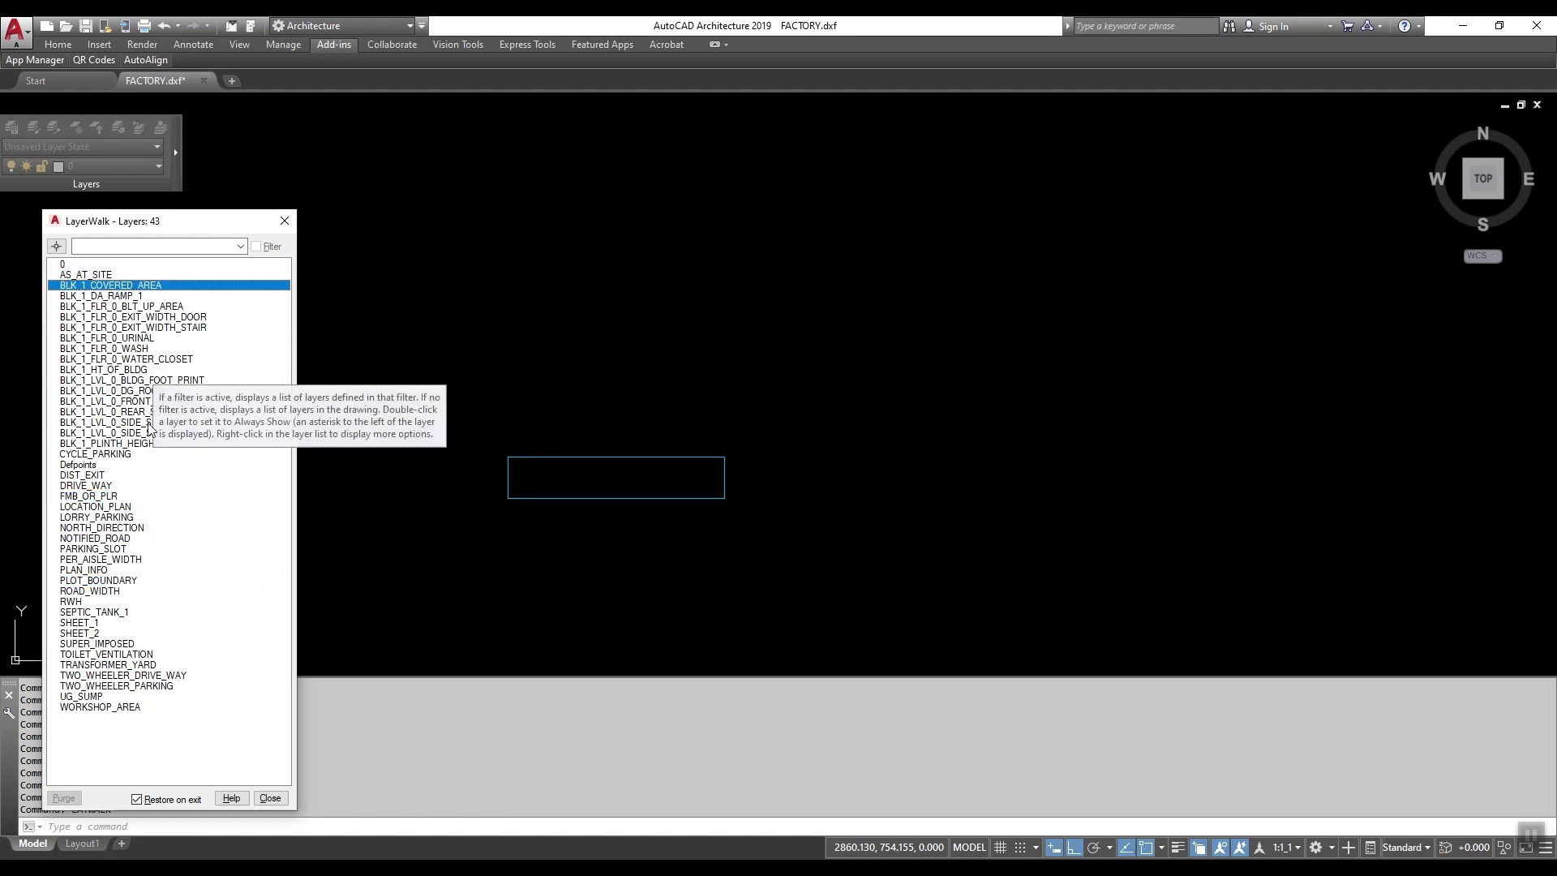
pyautogui.click(111, 298)
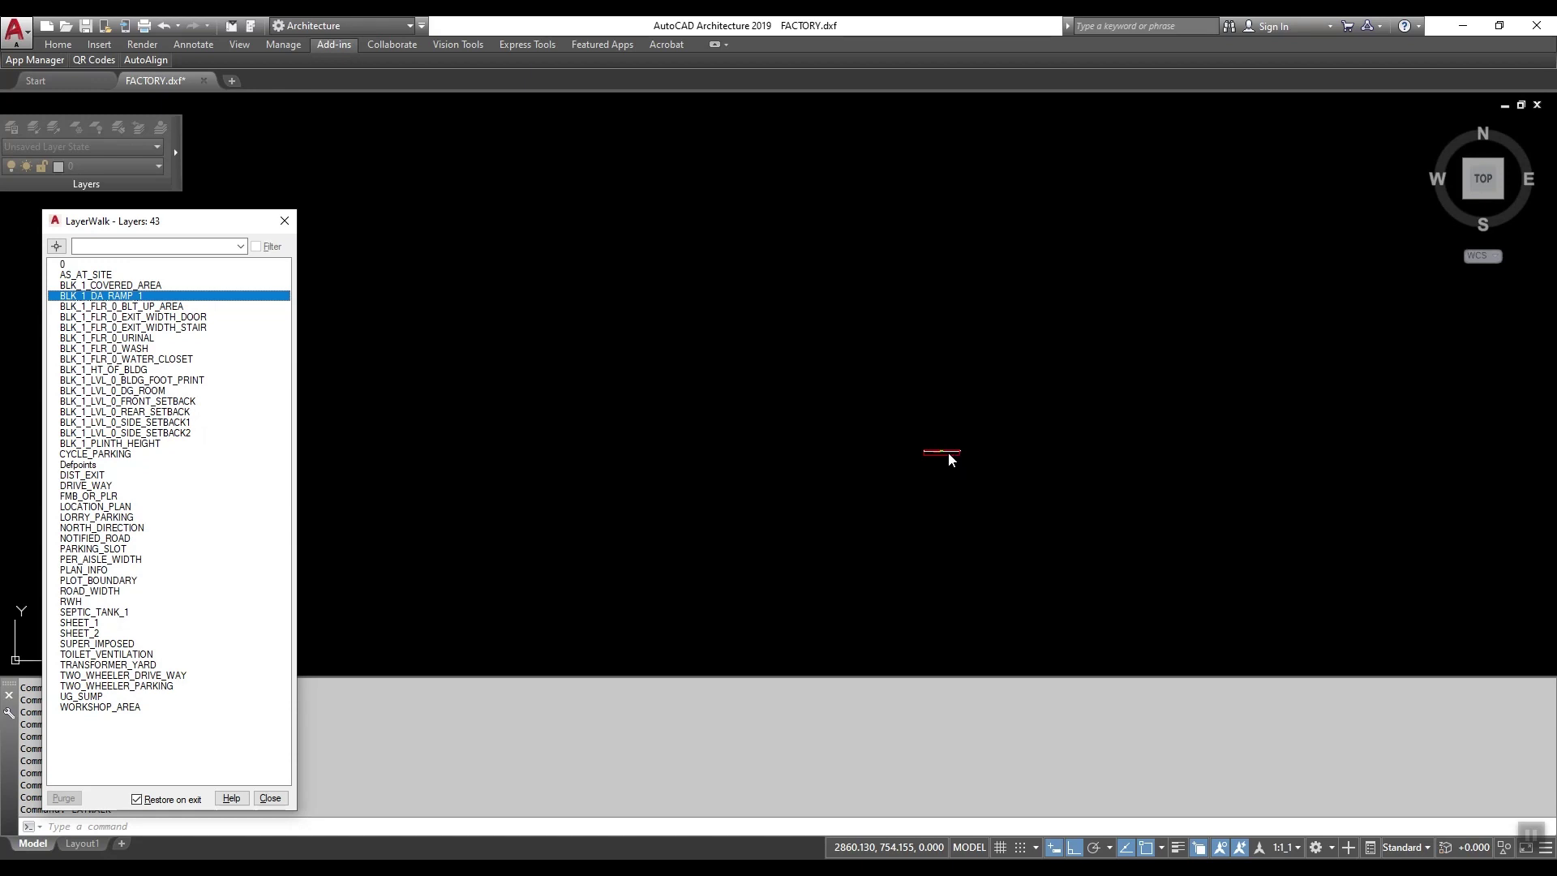
pyautogui.click(114, 307)
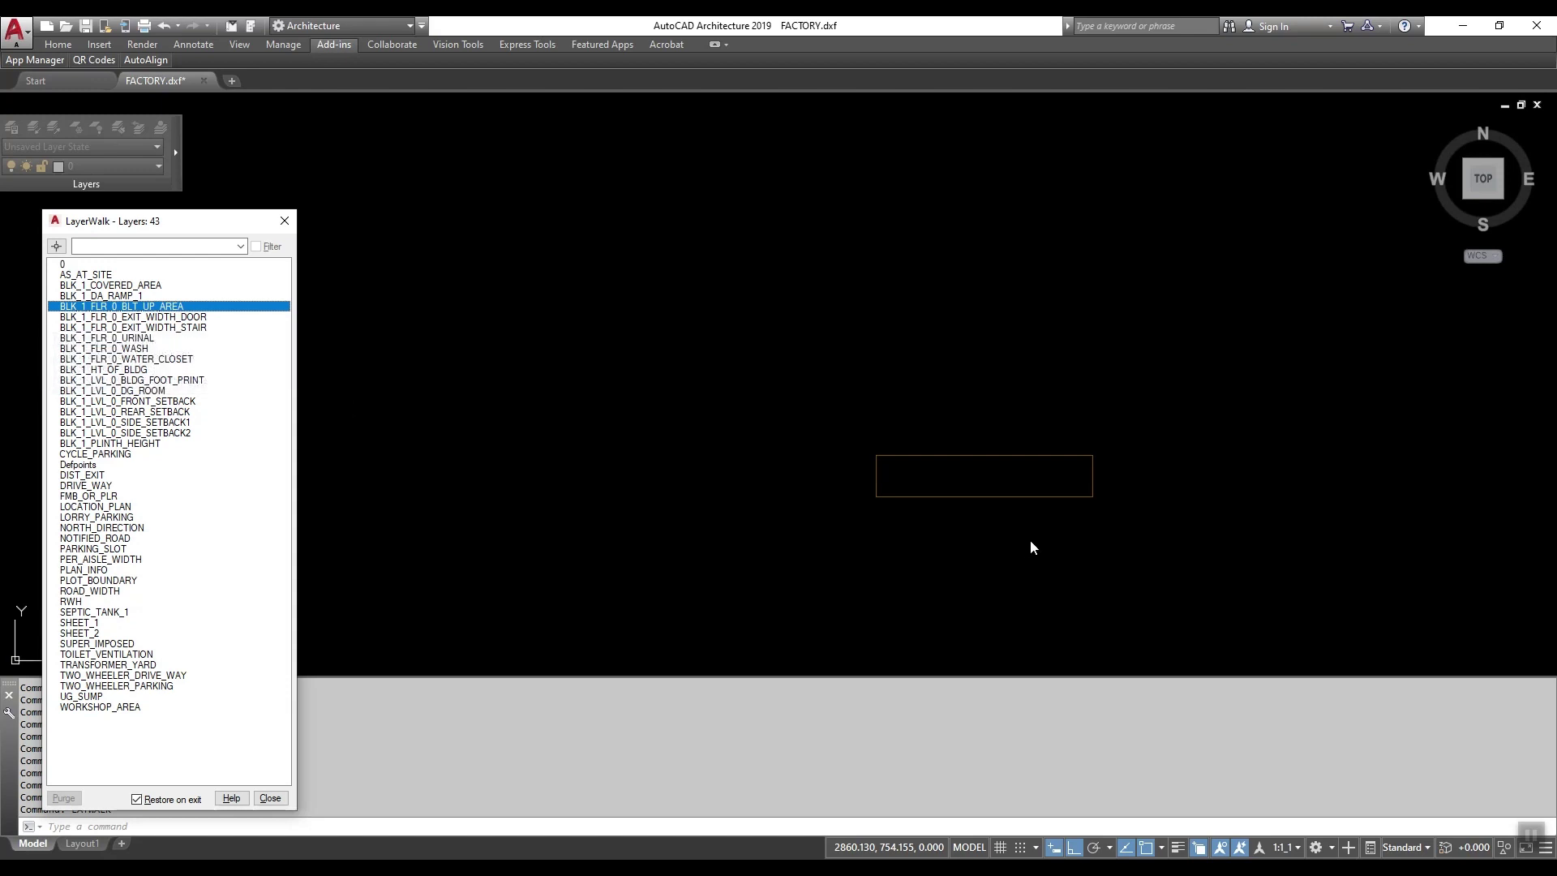
# Step: Examine the block 1 floor 0 layers for exit door width, exit stair width, urinal, wash and water closet, one at a time
pyautogui.click(179, 318)
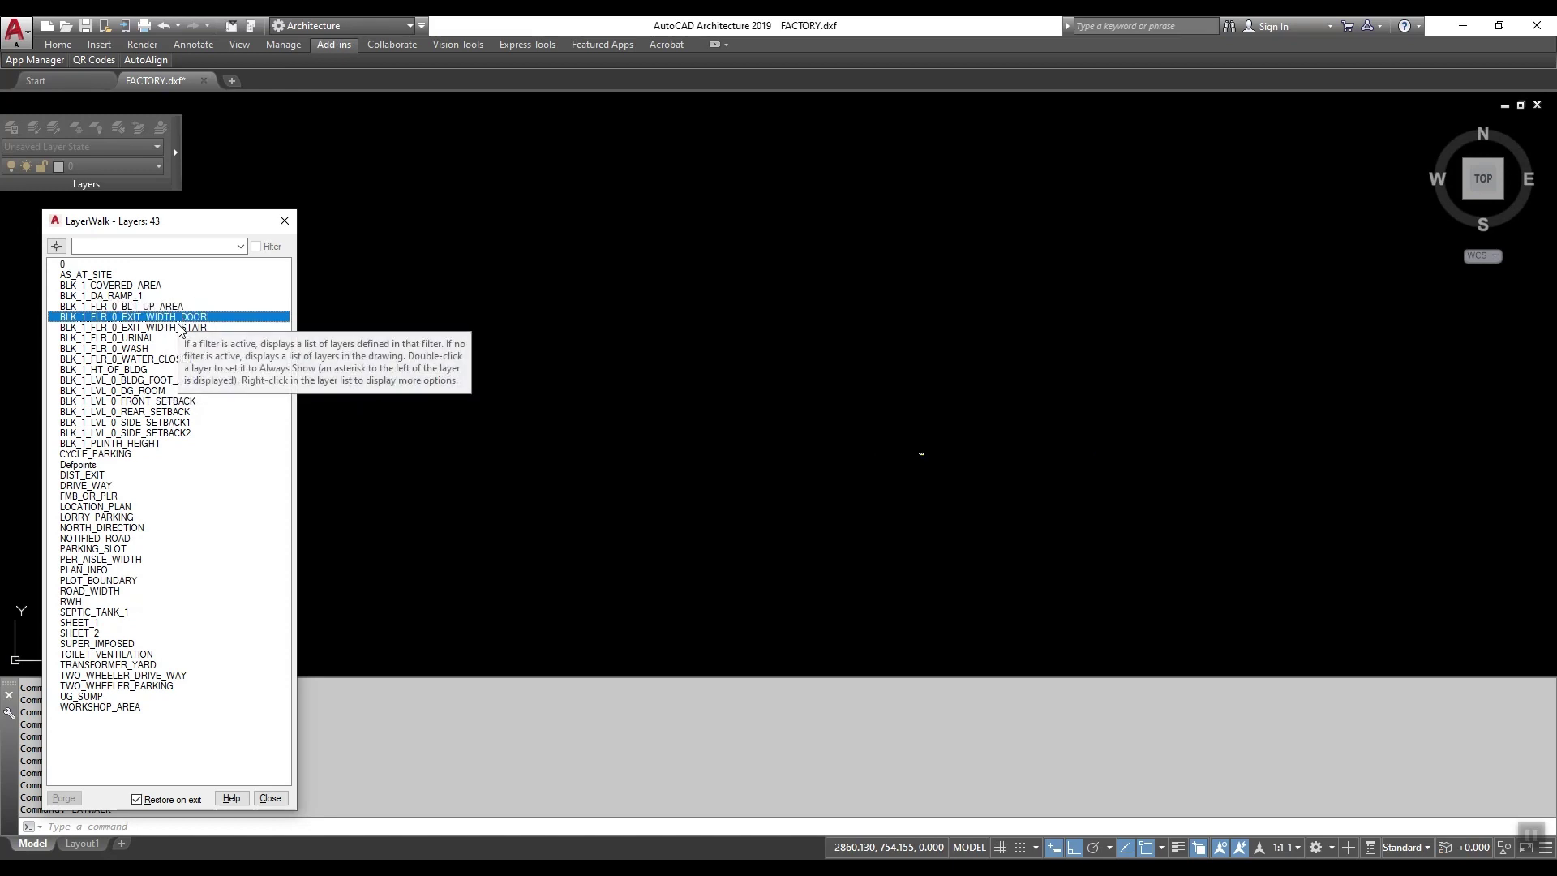
pyautogui.click(180, 327)
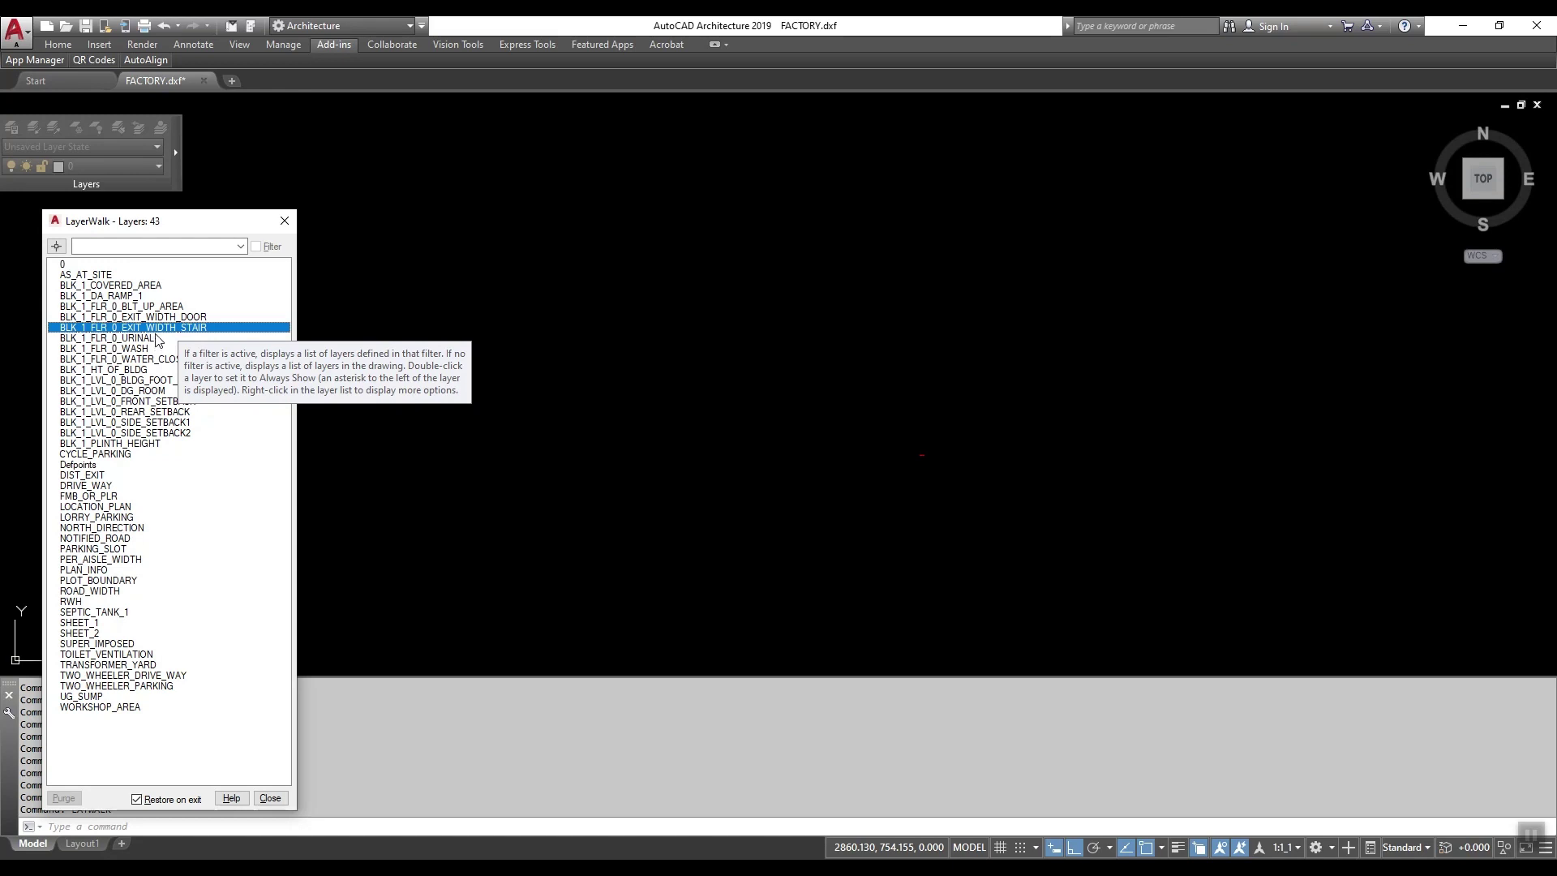
pyautogui.click(154, 338)
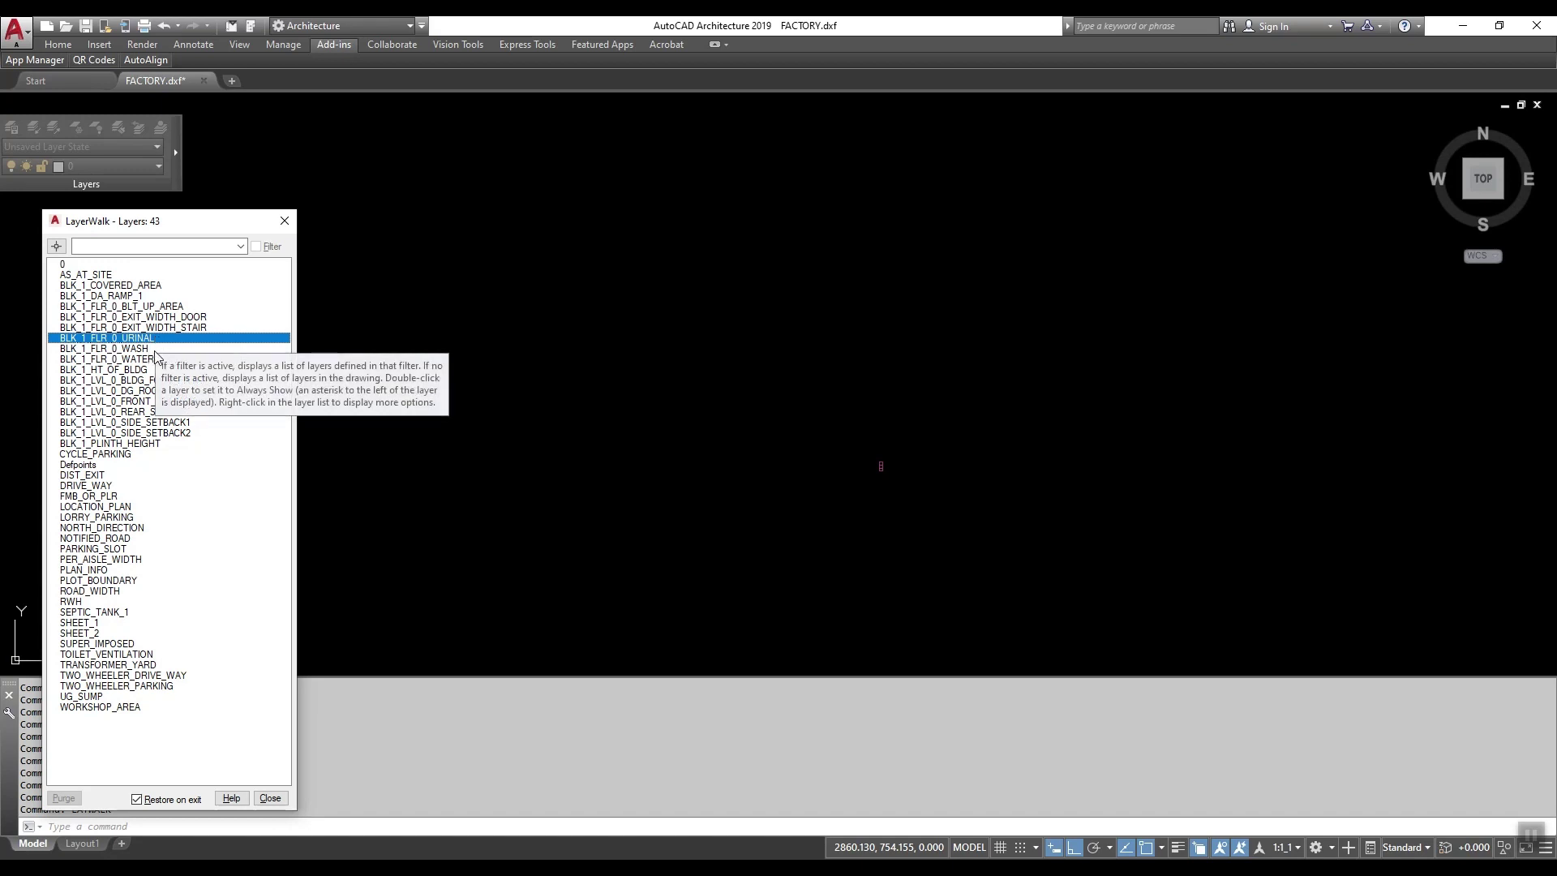
pyautogui.click(180, 349)
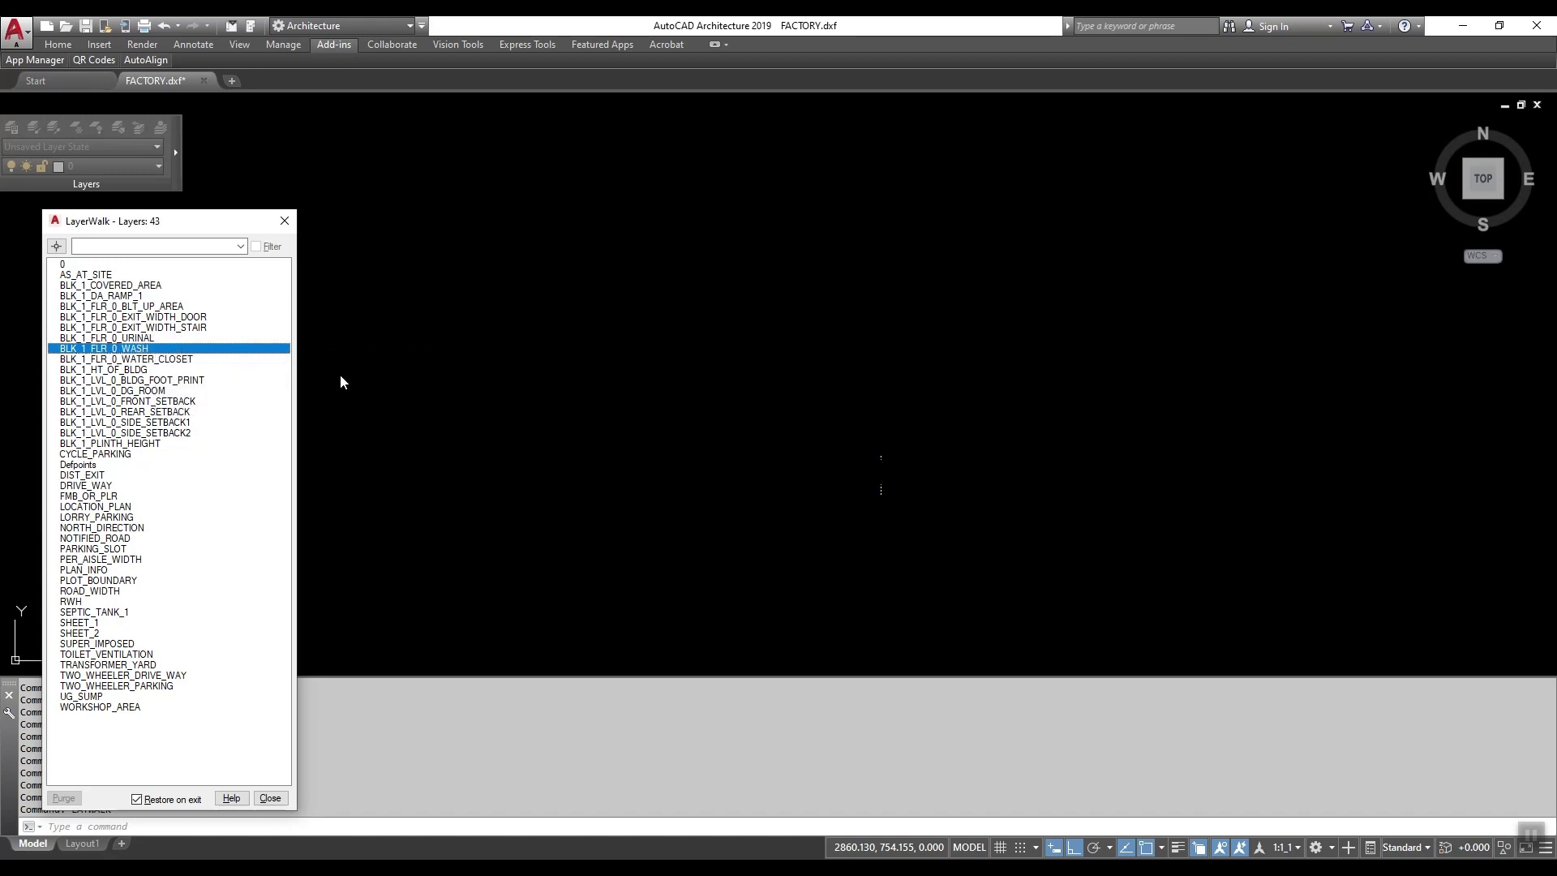
pyautogui.click(192, 361)
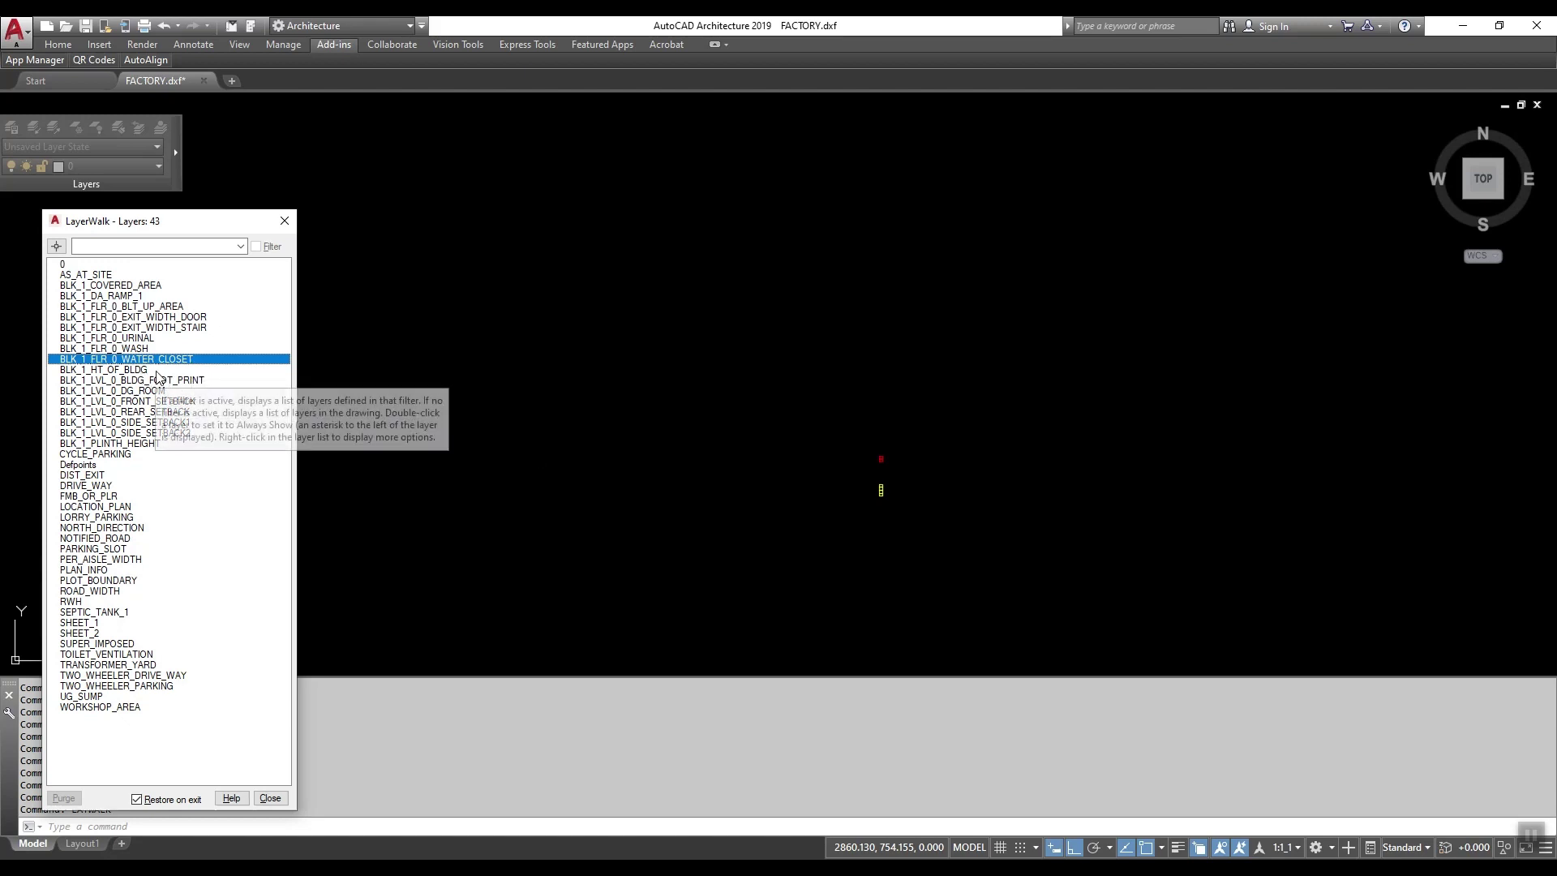
# Step: Examine the BLK_1_HT_OF_BLDG, BLK_1_LVL_0_BLDG_FOOT_PRINT and BLK_1_LVL_0_DG_ROOM layers individually
pyautogui.click(156, 370)
pyautogui.click(166, 380)
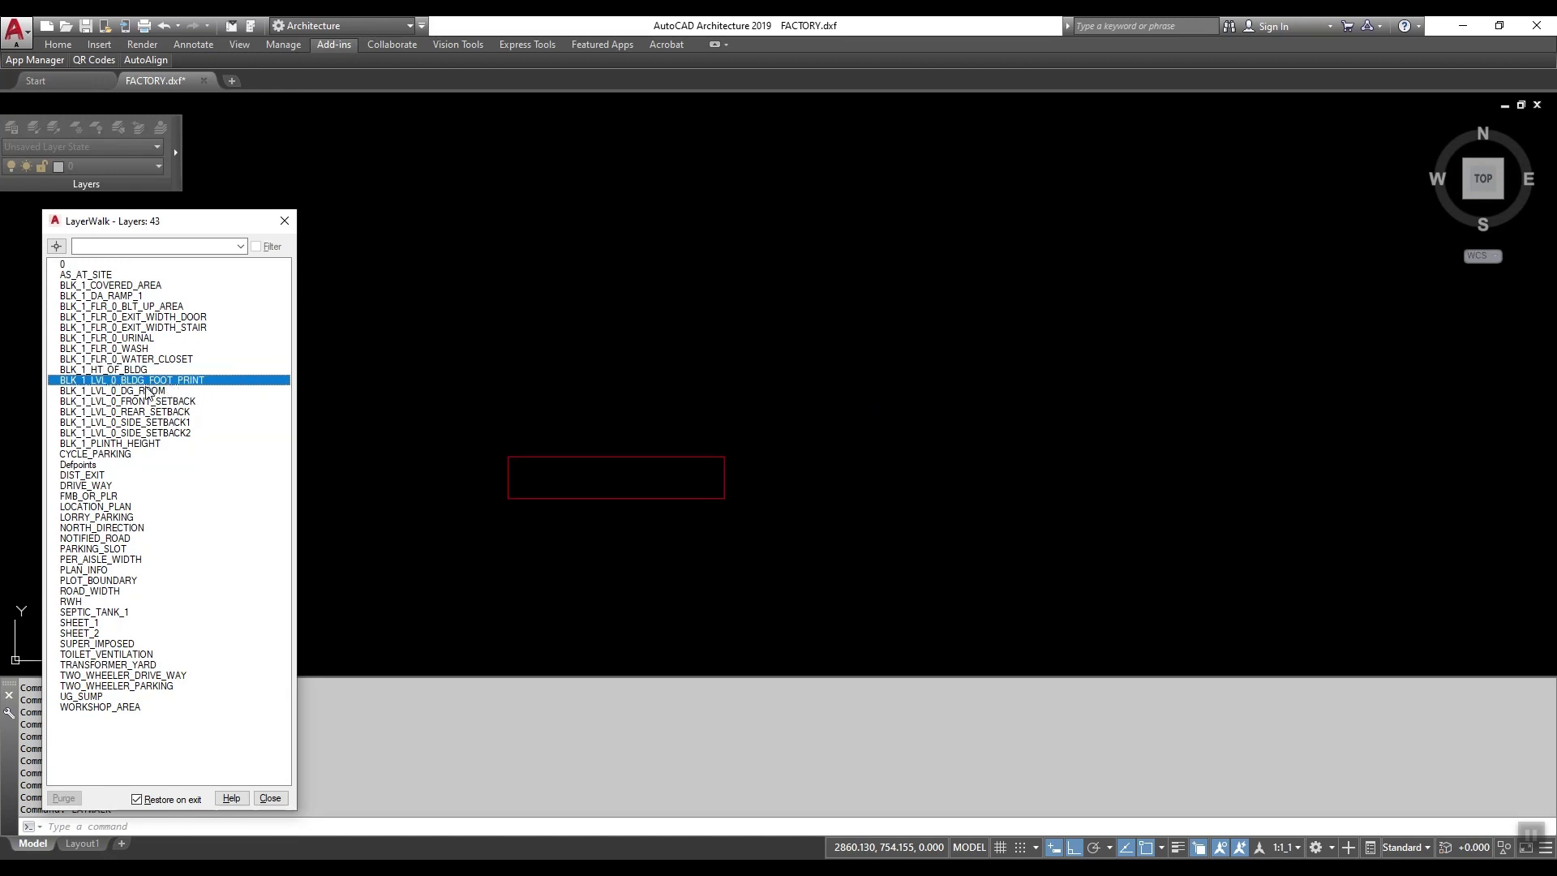
pyautogui.click(162, 390)
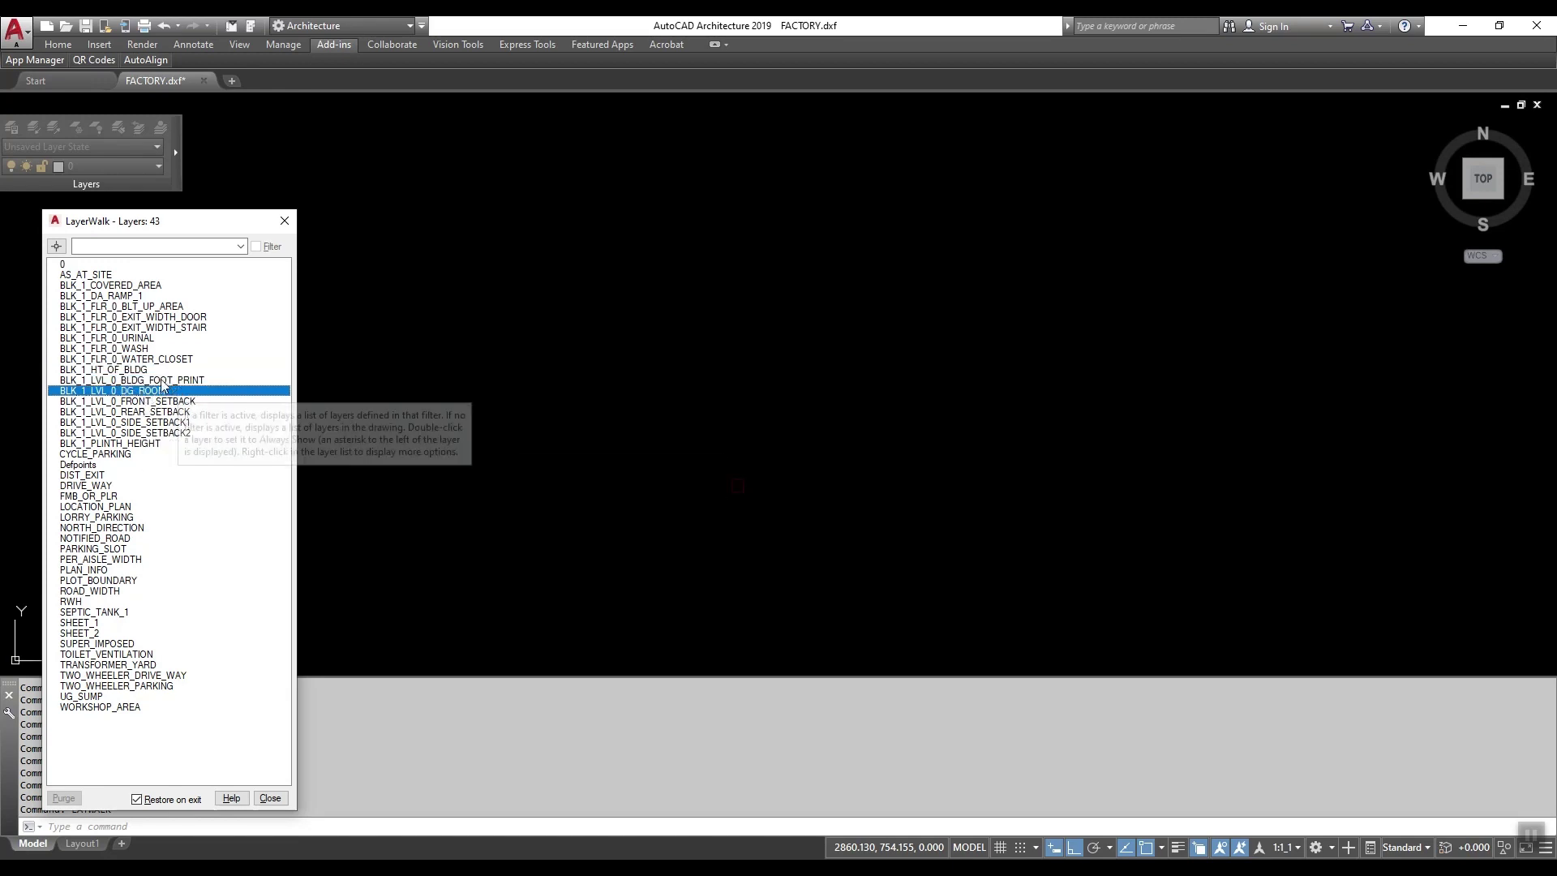
# Step: Compare the BLK_1_LVL_0_BLDG_FOOT_PRINT layer with BLK_1_COVERED_AREA, showing both together and each on its own
pyautogui.click(161, 380)
pyautogui.keyDown('ctrl'); pyautogui.click(111, 285); pyautogui.keyUp('ctrl')
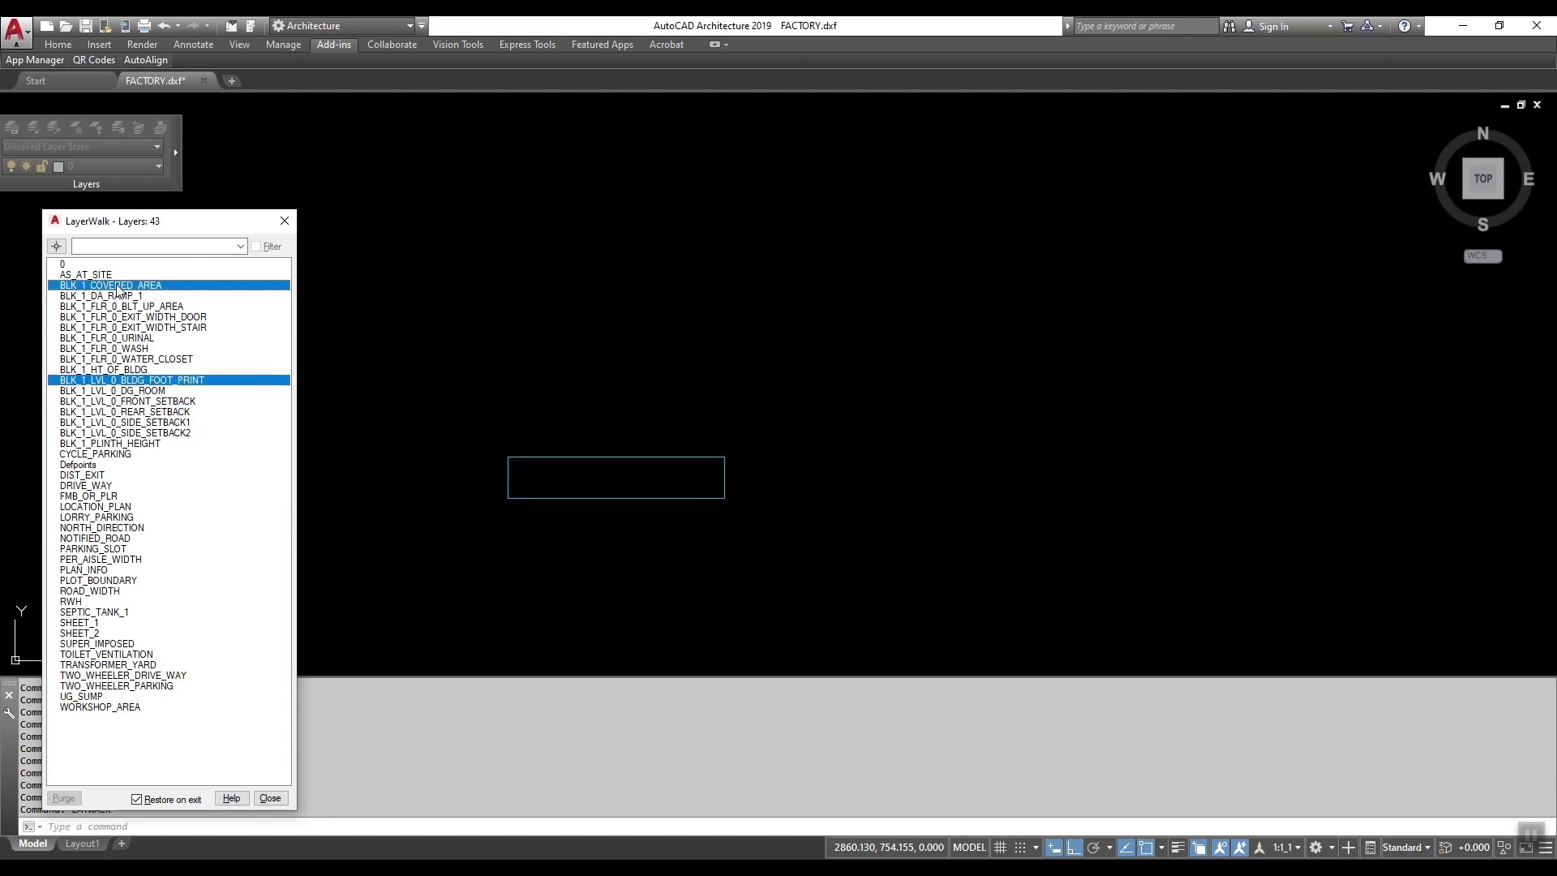
pyautogui.click(177, 285)
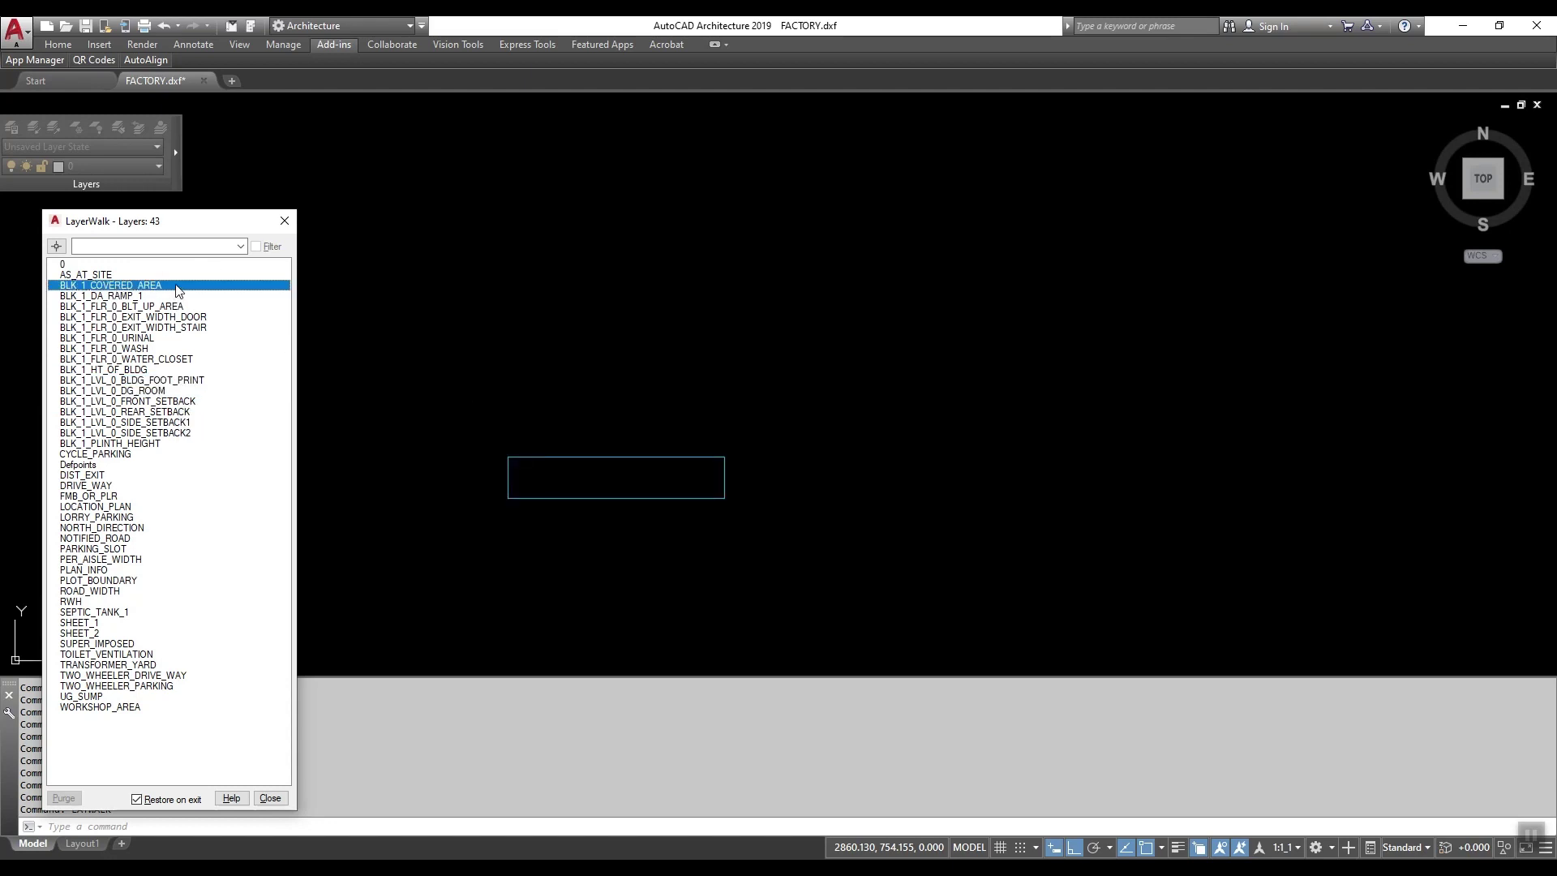
pyautogui.click(193, 382)
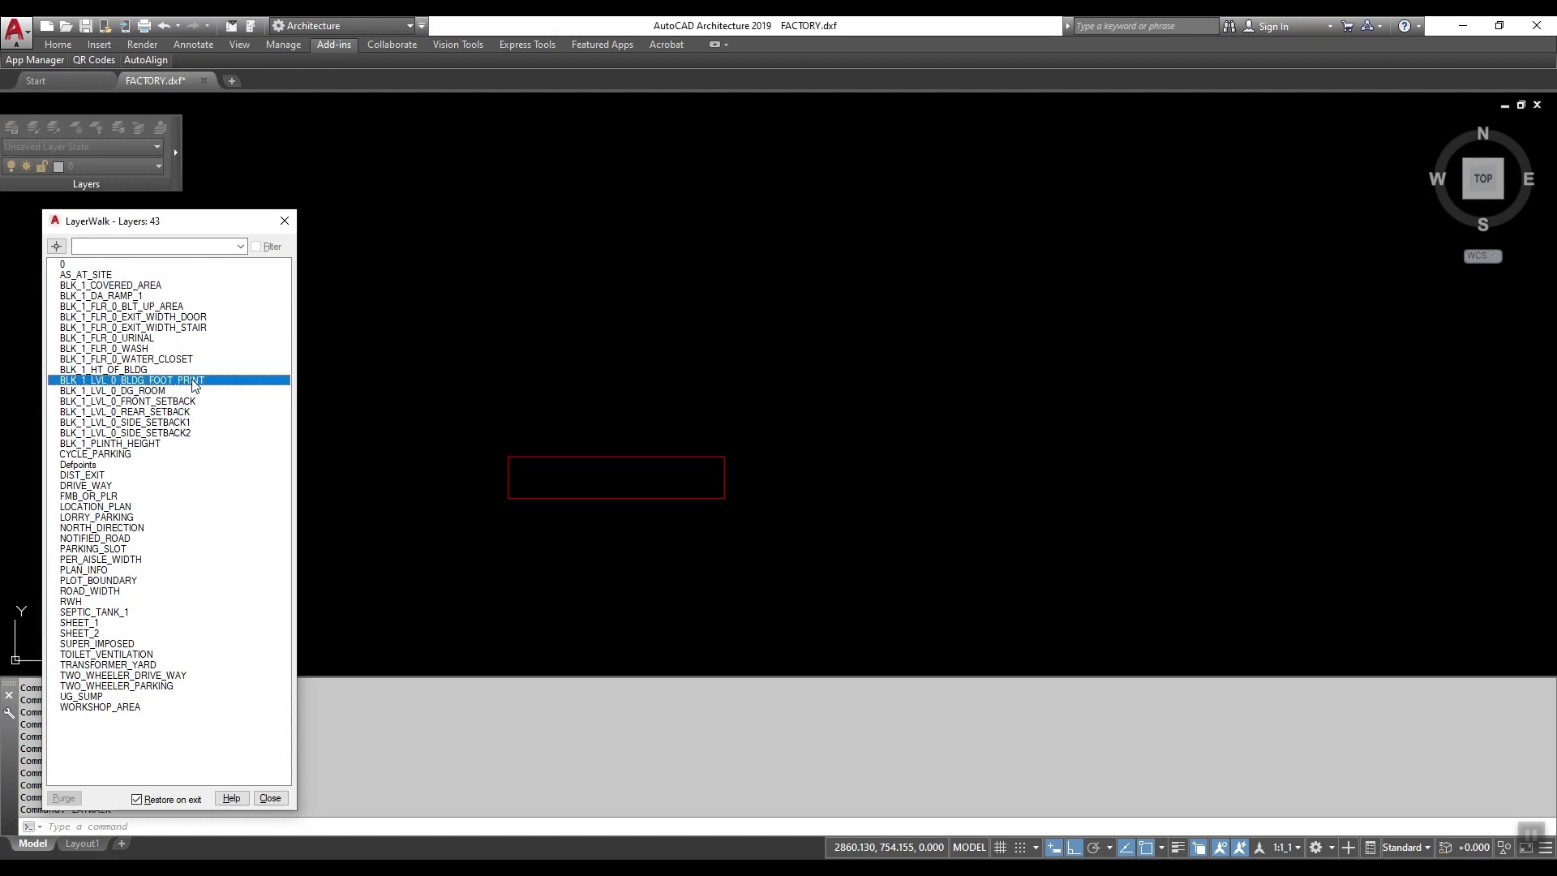
# Step: Isolate the block 1 level 0 DG room, front setback, rear setback, side setback 1 and side setback 2 layers in turn
pyautogui.click(93, 392)
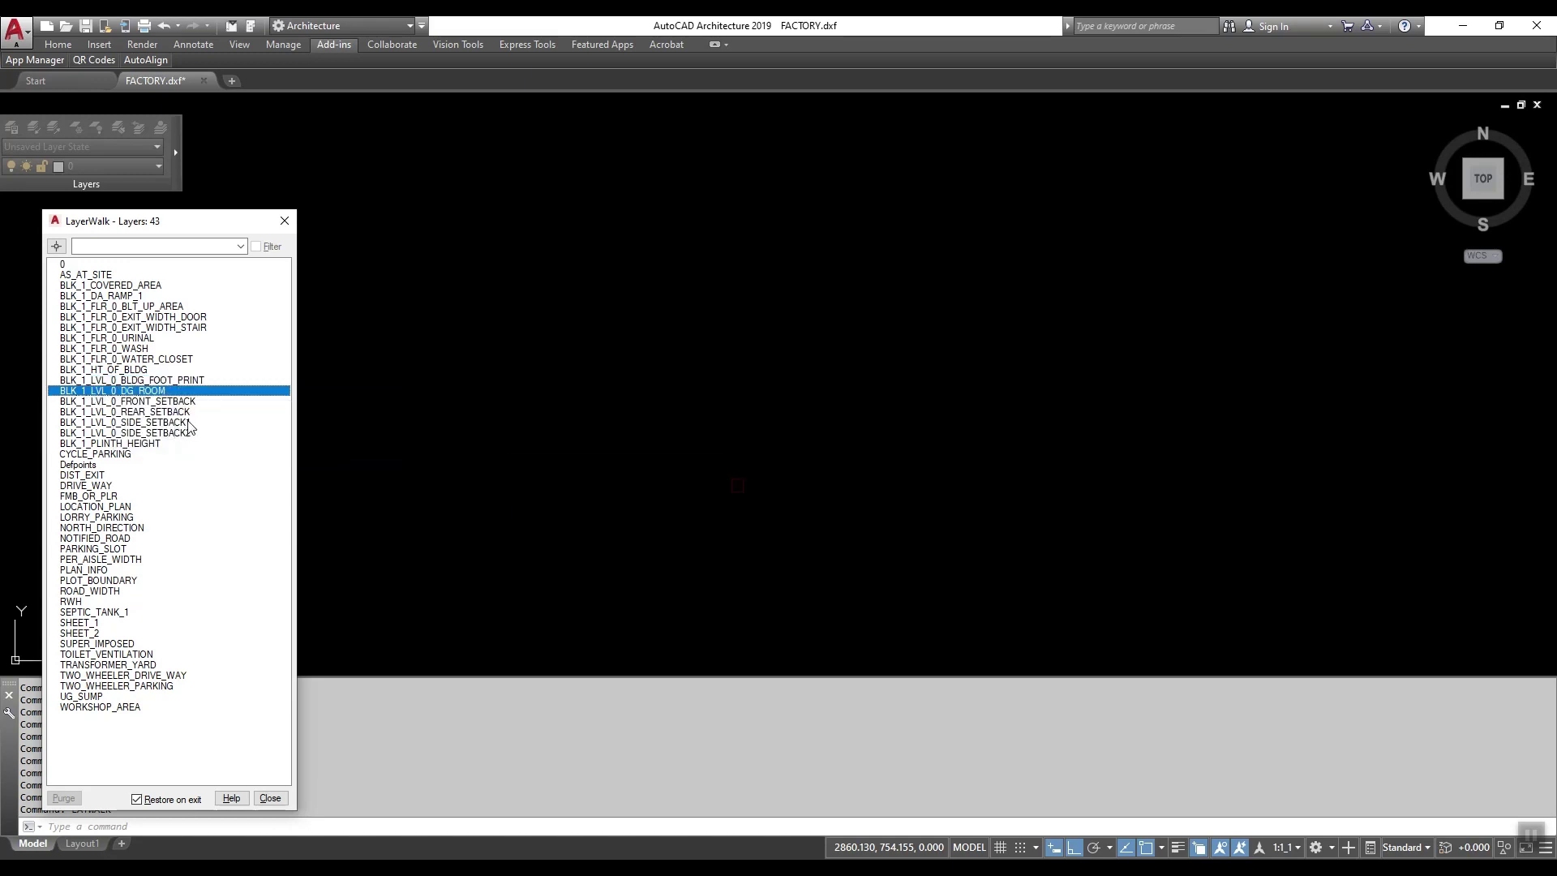
pyautogui.click(136, 402)
pyautogui.click(147, 413)
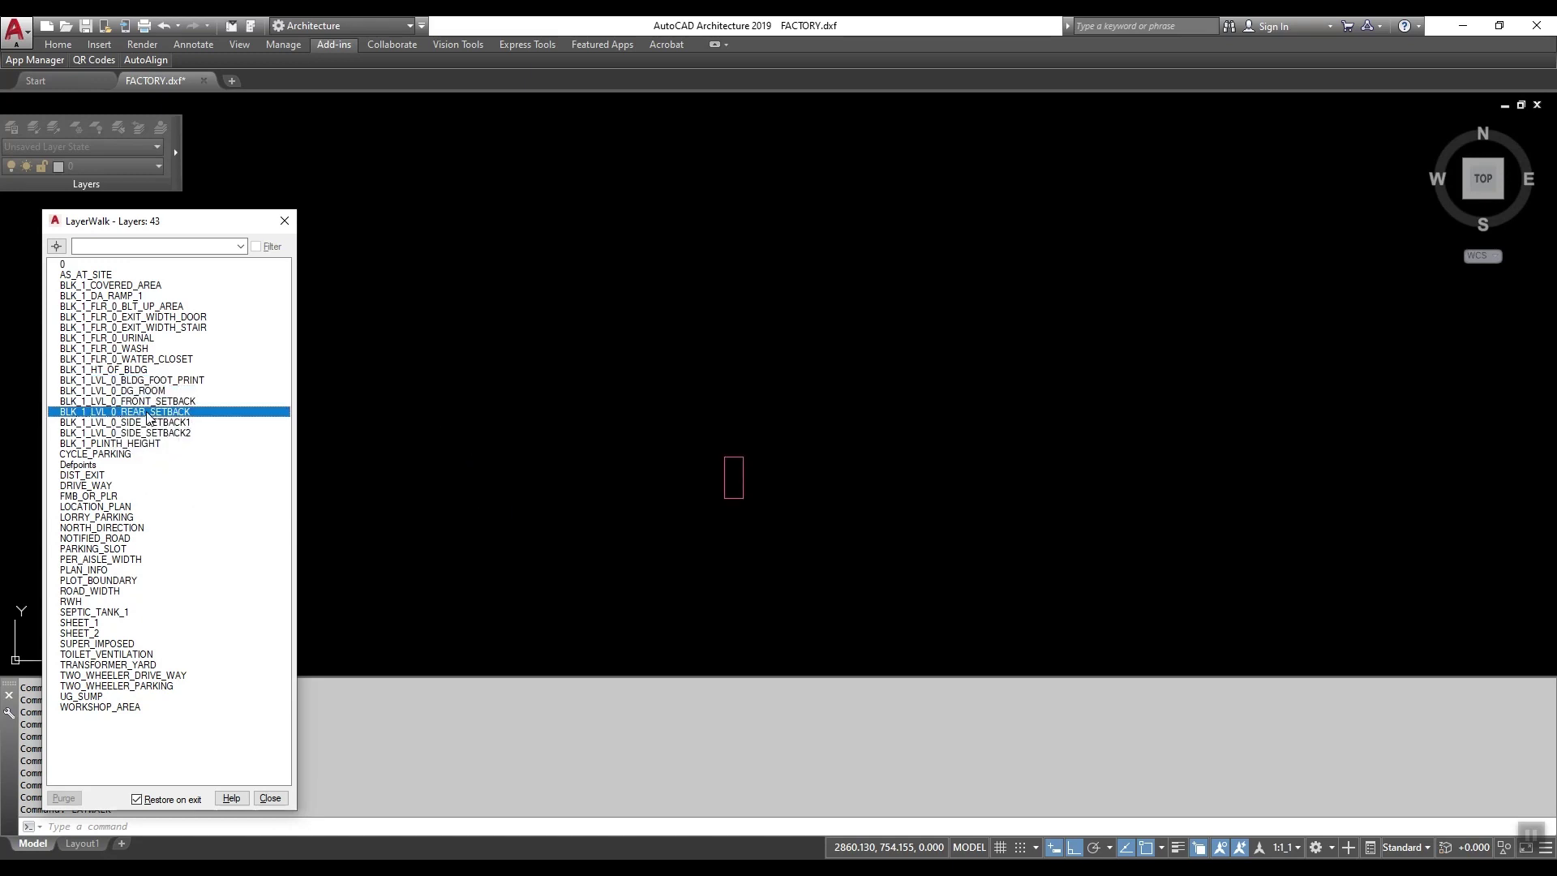
pyautogui.click(152, 423)
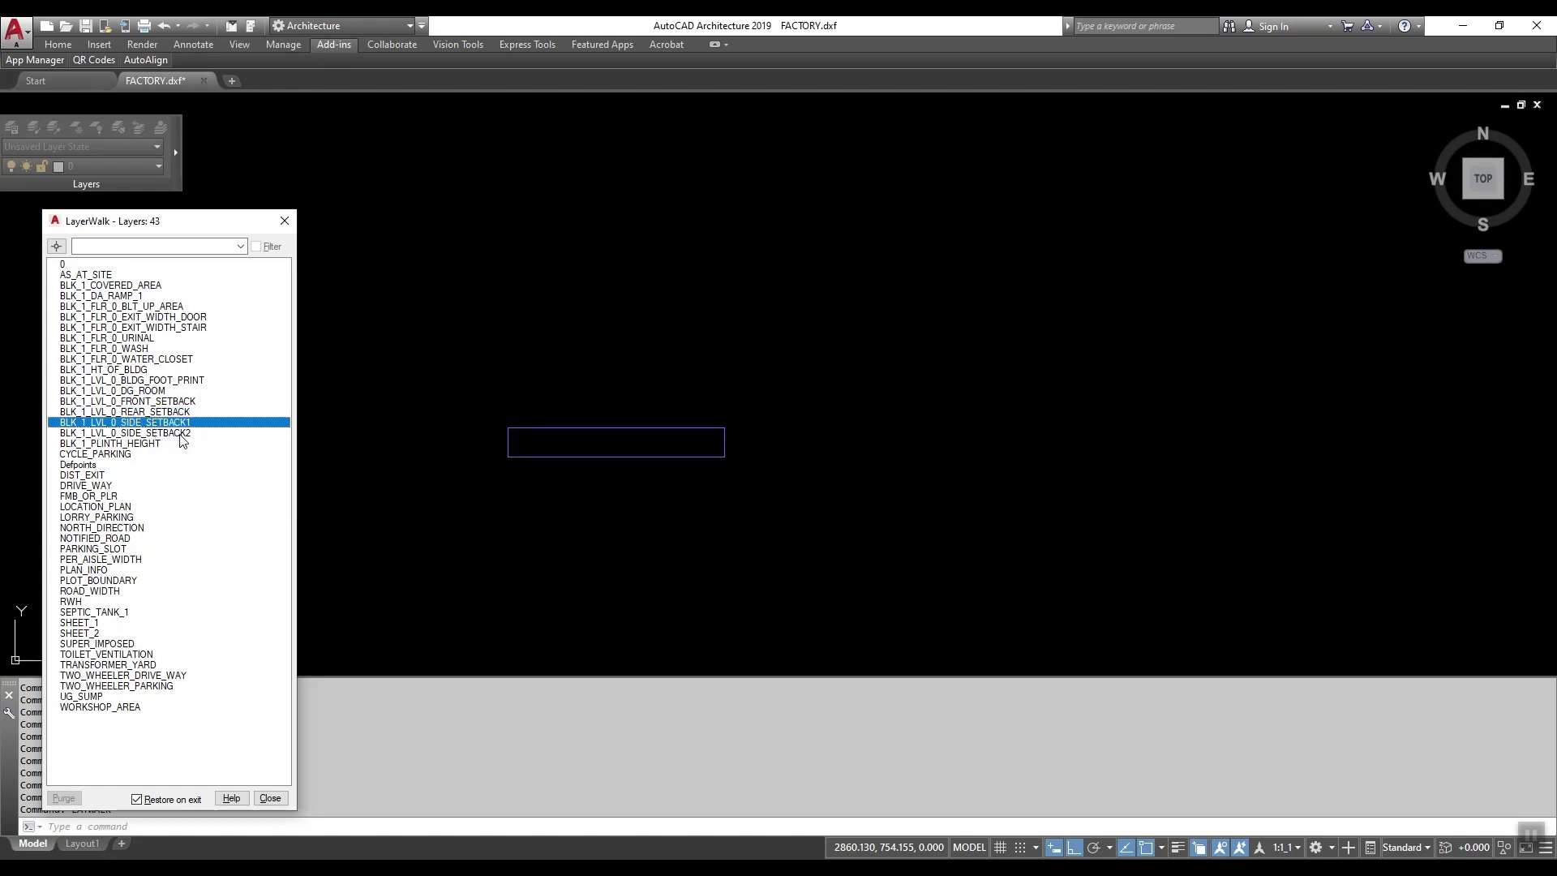
pyautogui.click(186, 438)
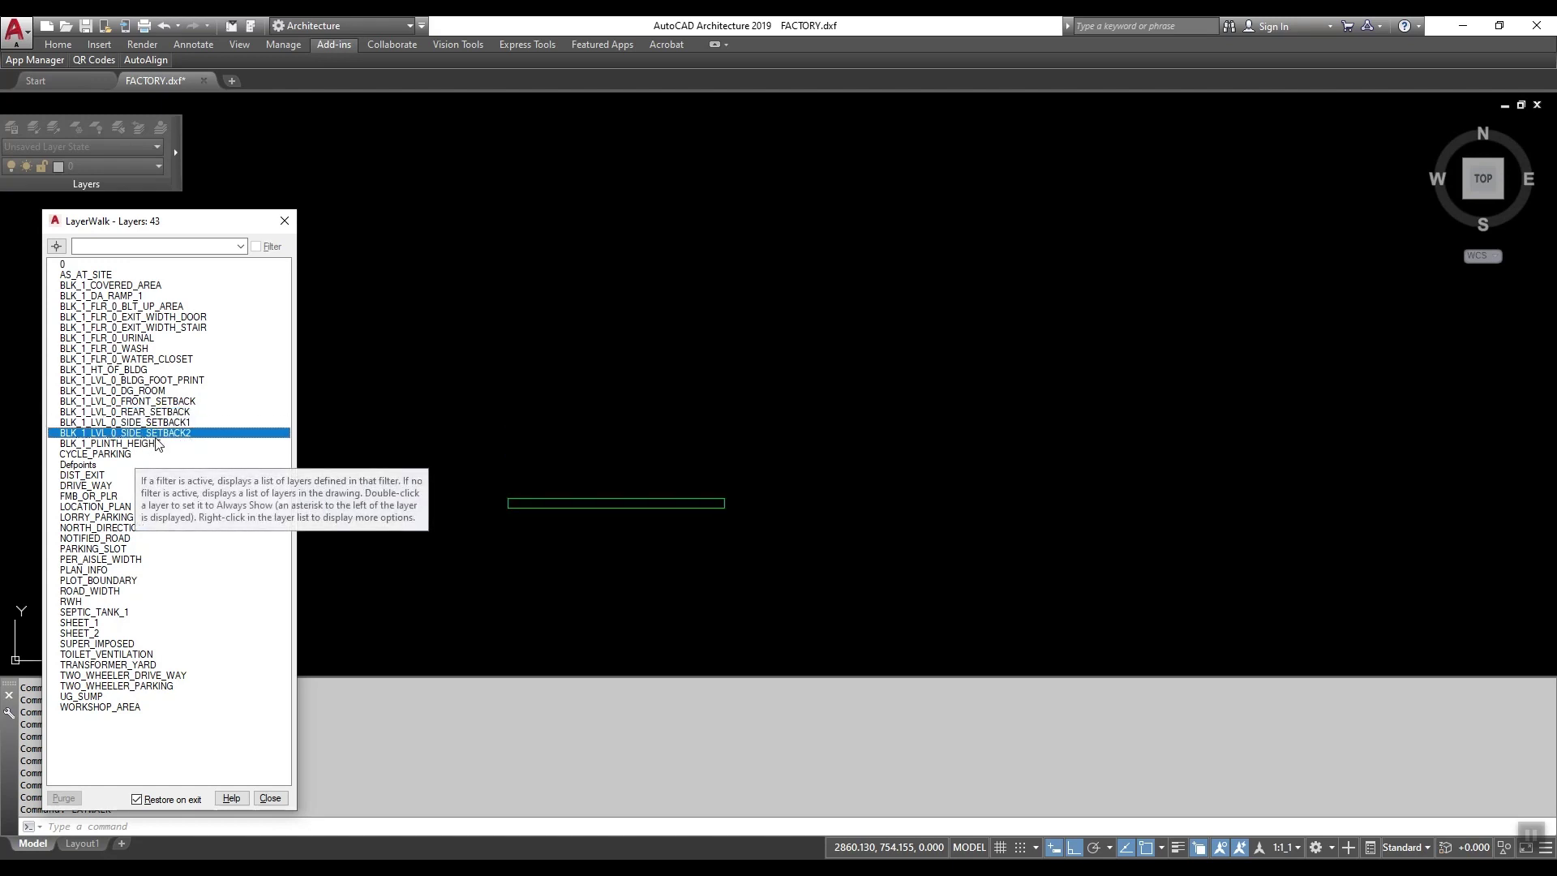
# Step: Isolate the BLK_1_PLINTH_HEIGHT, CYCLE_PARKING, DIST_EXIT and DRIVE_WAY layers one at a time to view their objects
pyautogui.click(150, 445)
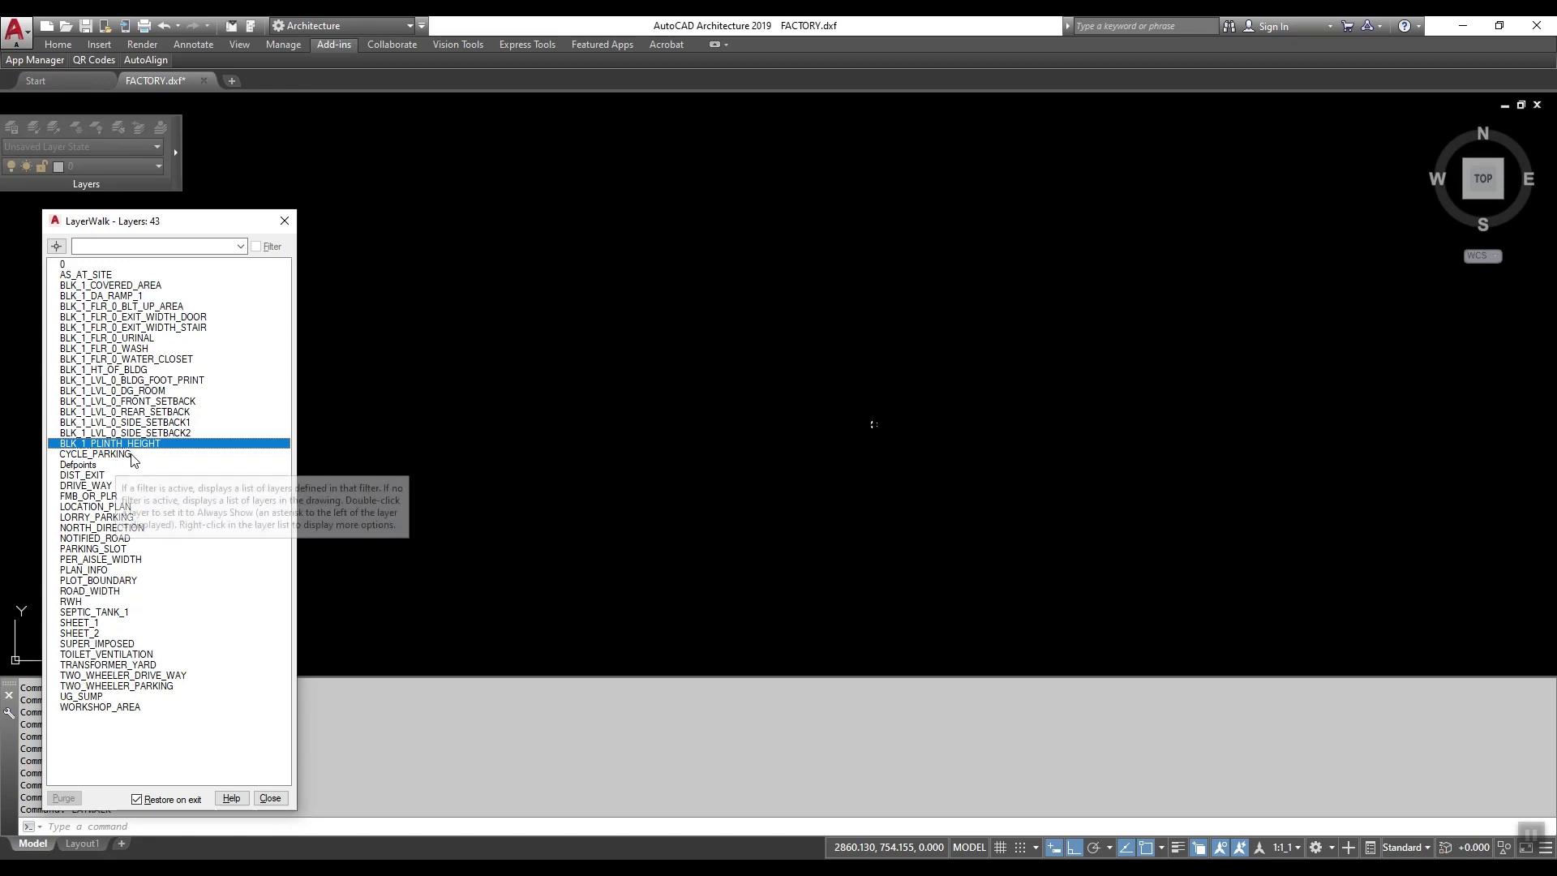
pyautogui.click(133, 455)
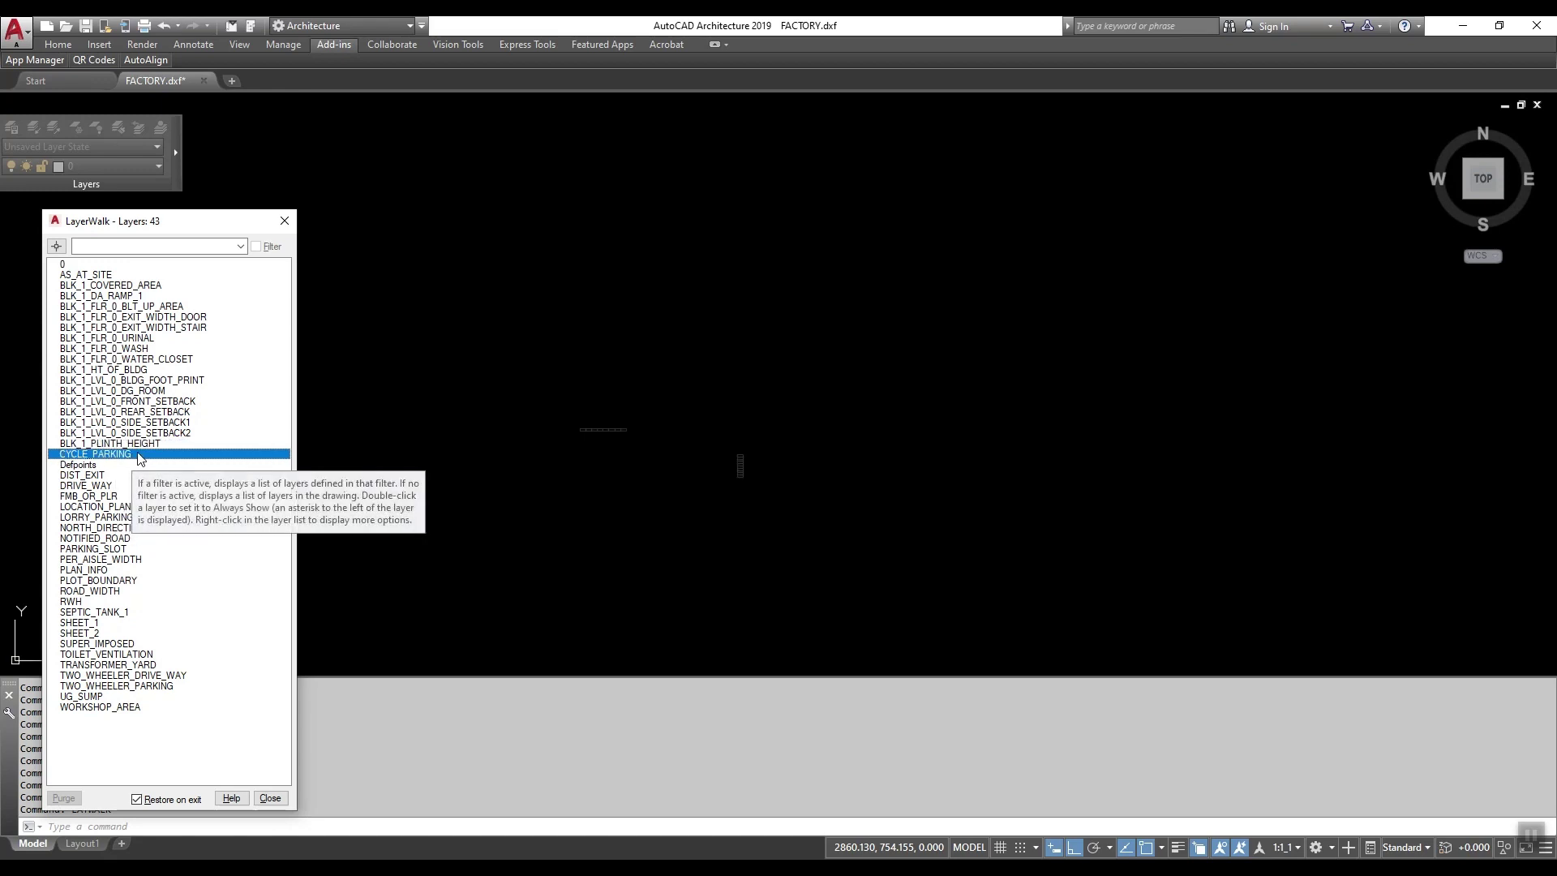
pyautogui.click(102, 476)
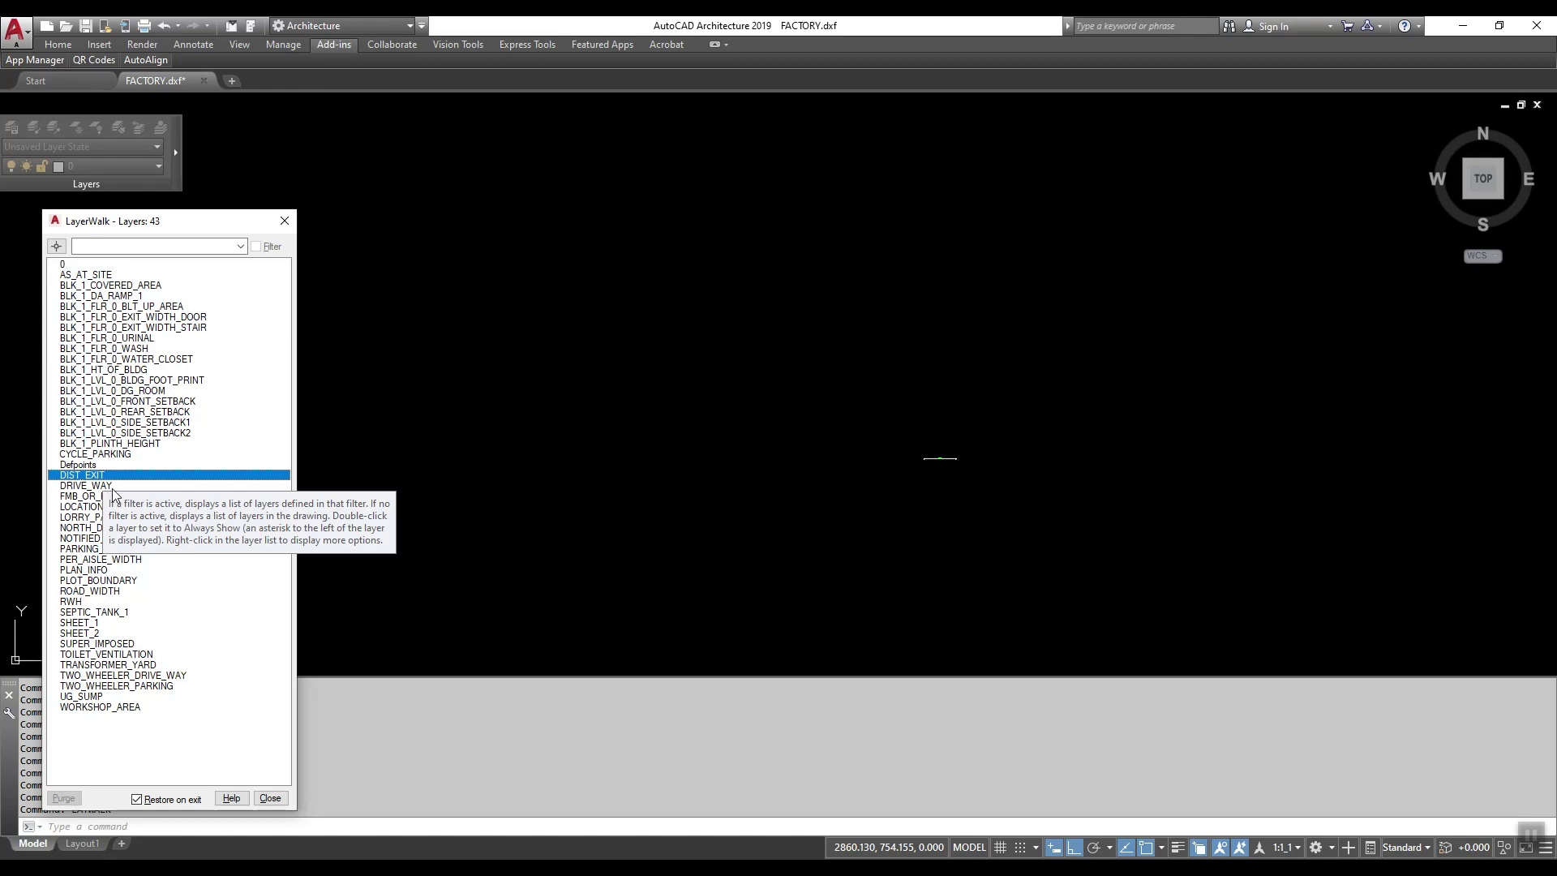
pyautogui.click(115, 485)
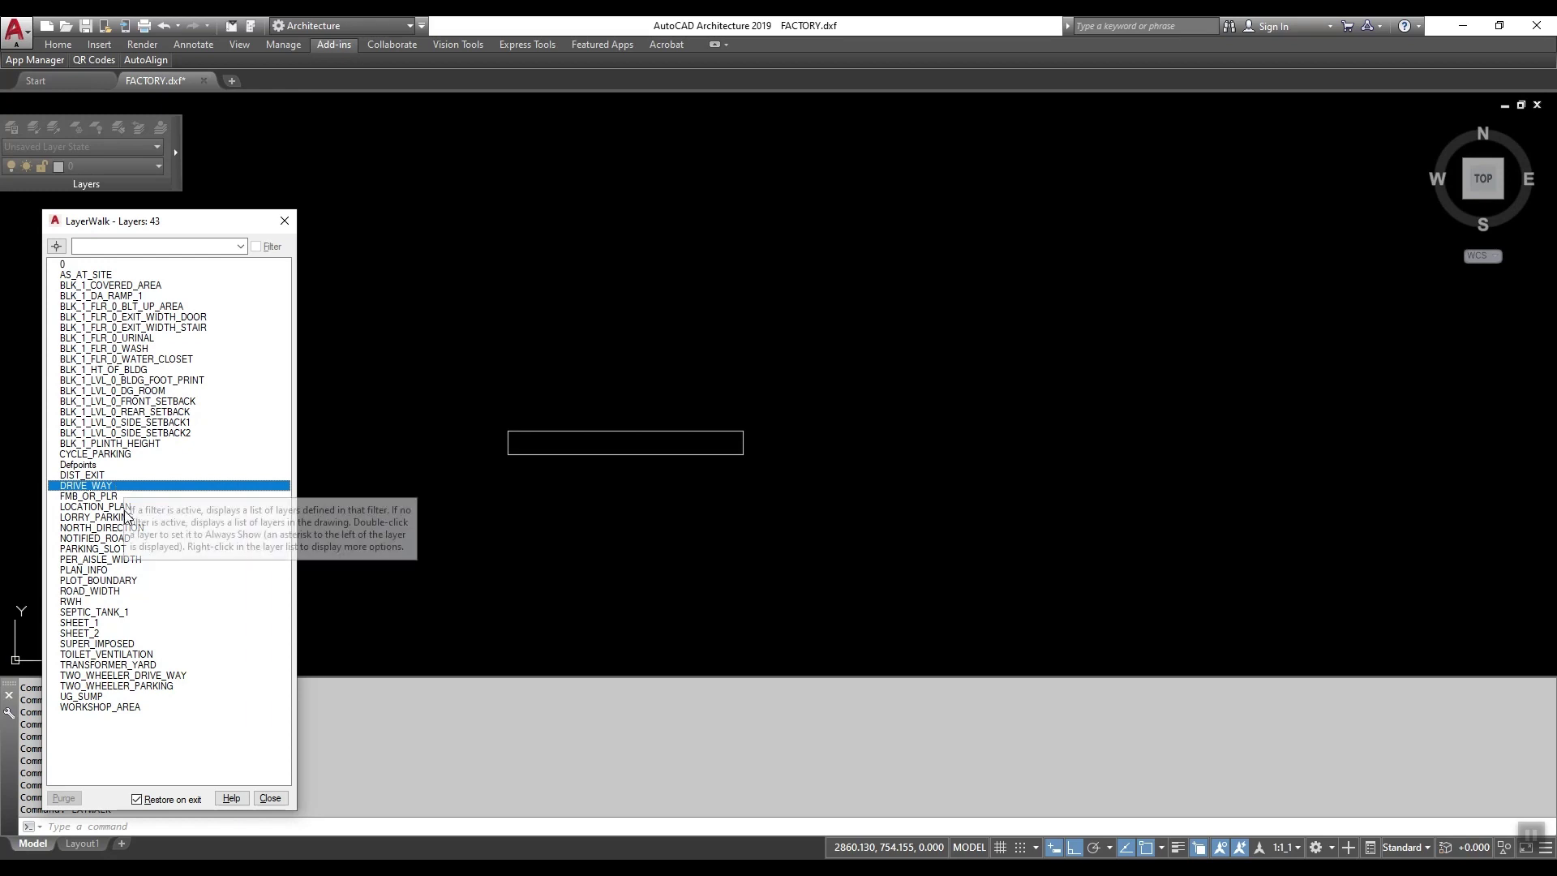
# Step: View the FMB_OR_PLR, LOCATION_PLAN, NORTH_DIRECTION and NOTIFIED_ROAD layers individually
pyautogui.click(116, 496)
pyautogui.click(124, 507)
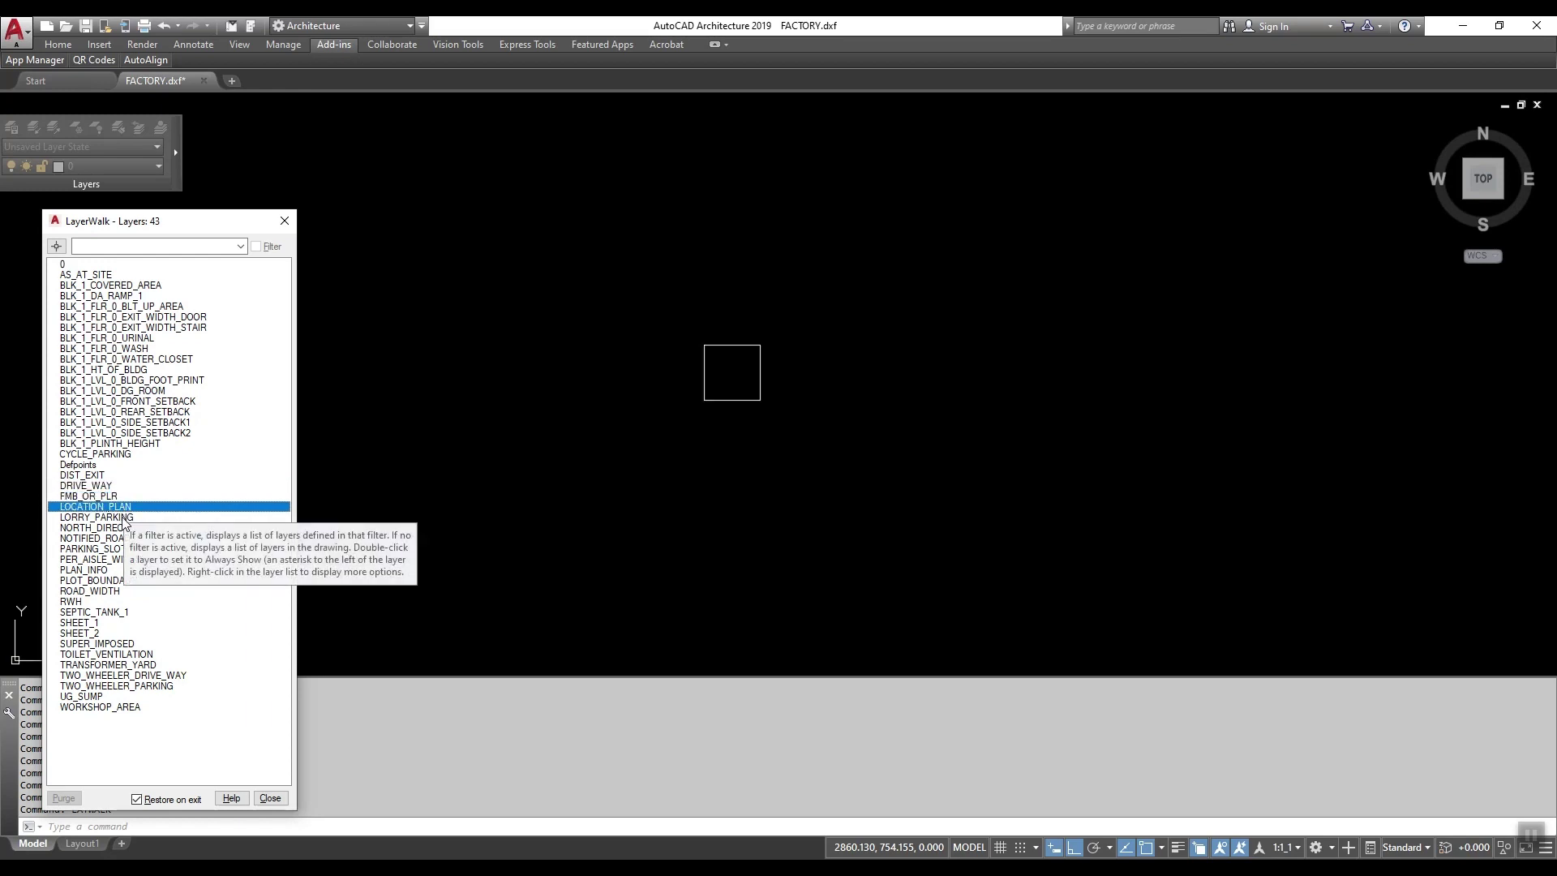
pyautogui.click(128, 528)
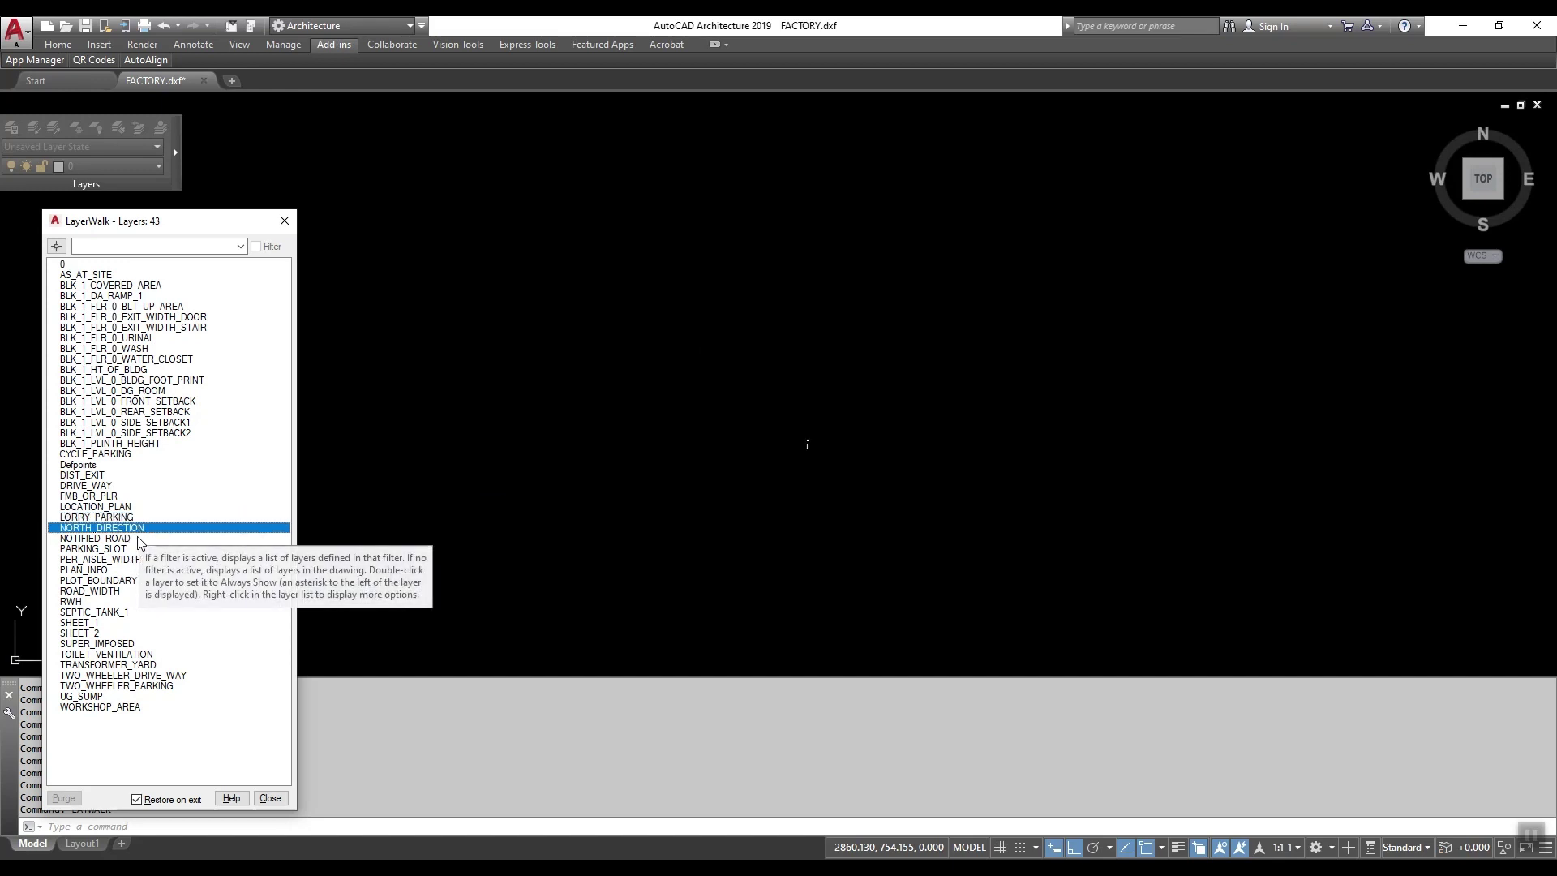
pyautogui.click(138, 538)
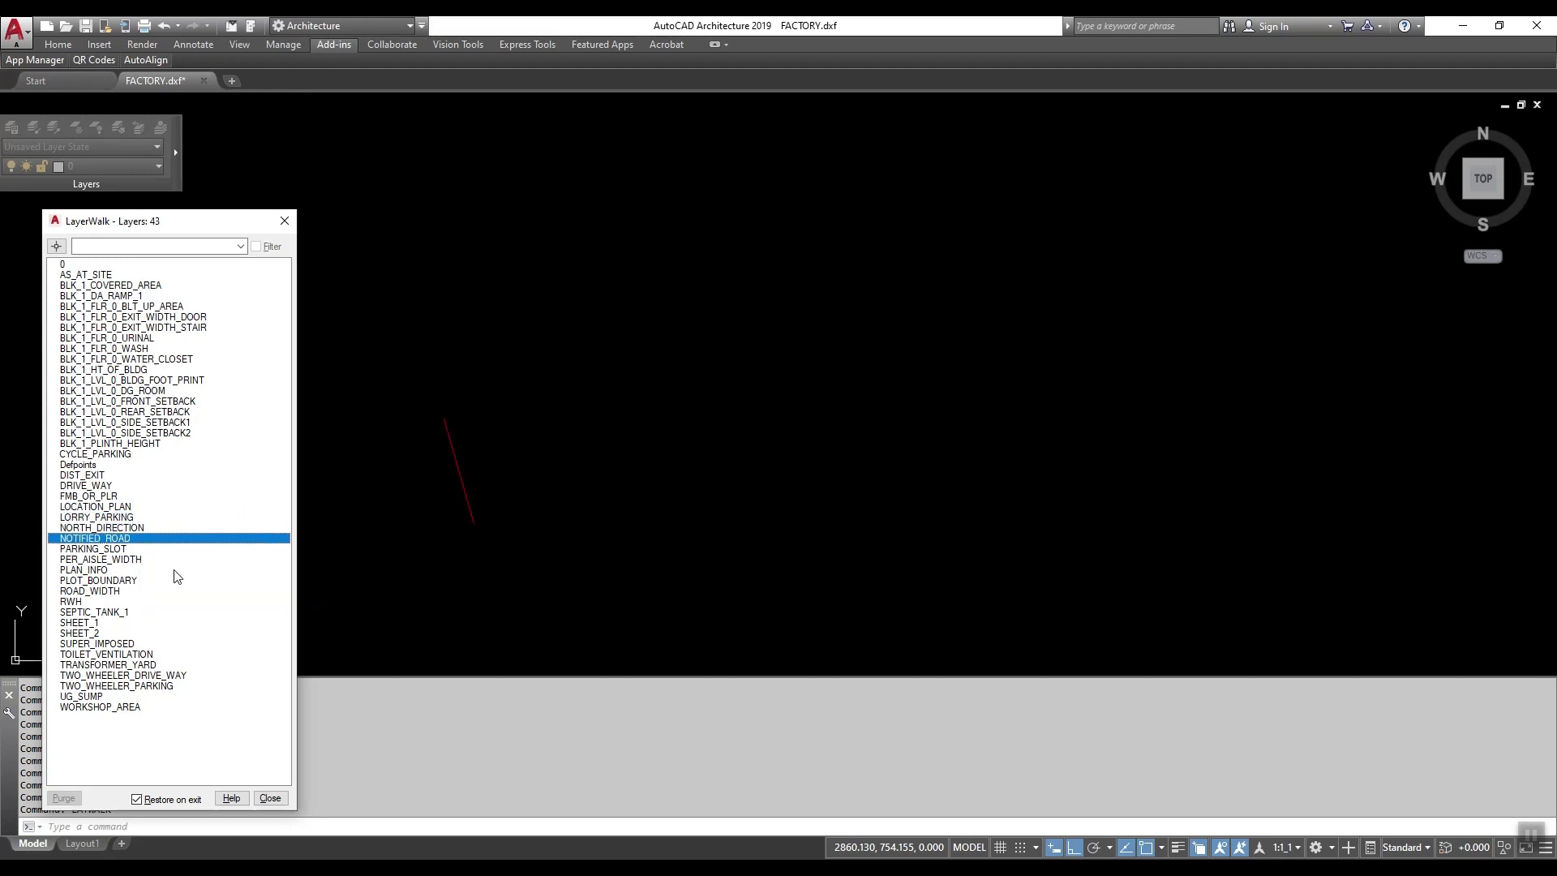
# Step: Examine the PARKING_SLOT, PER_AISLE_WIDTH and PLAN_INFO layers, each isolated in the drawing
pyautogui.click(123, 549)
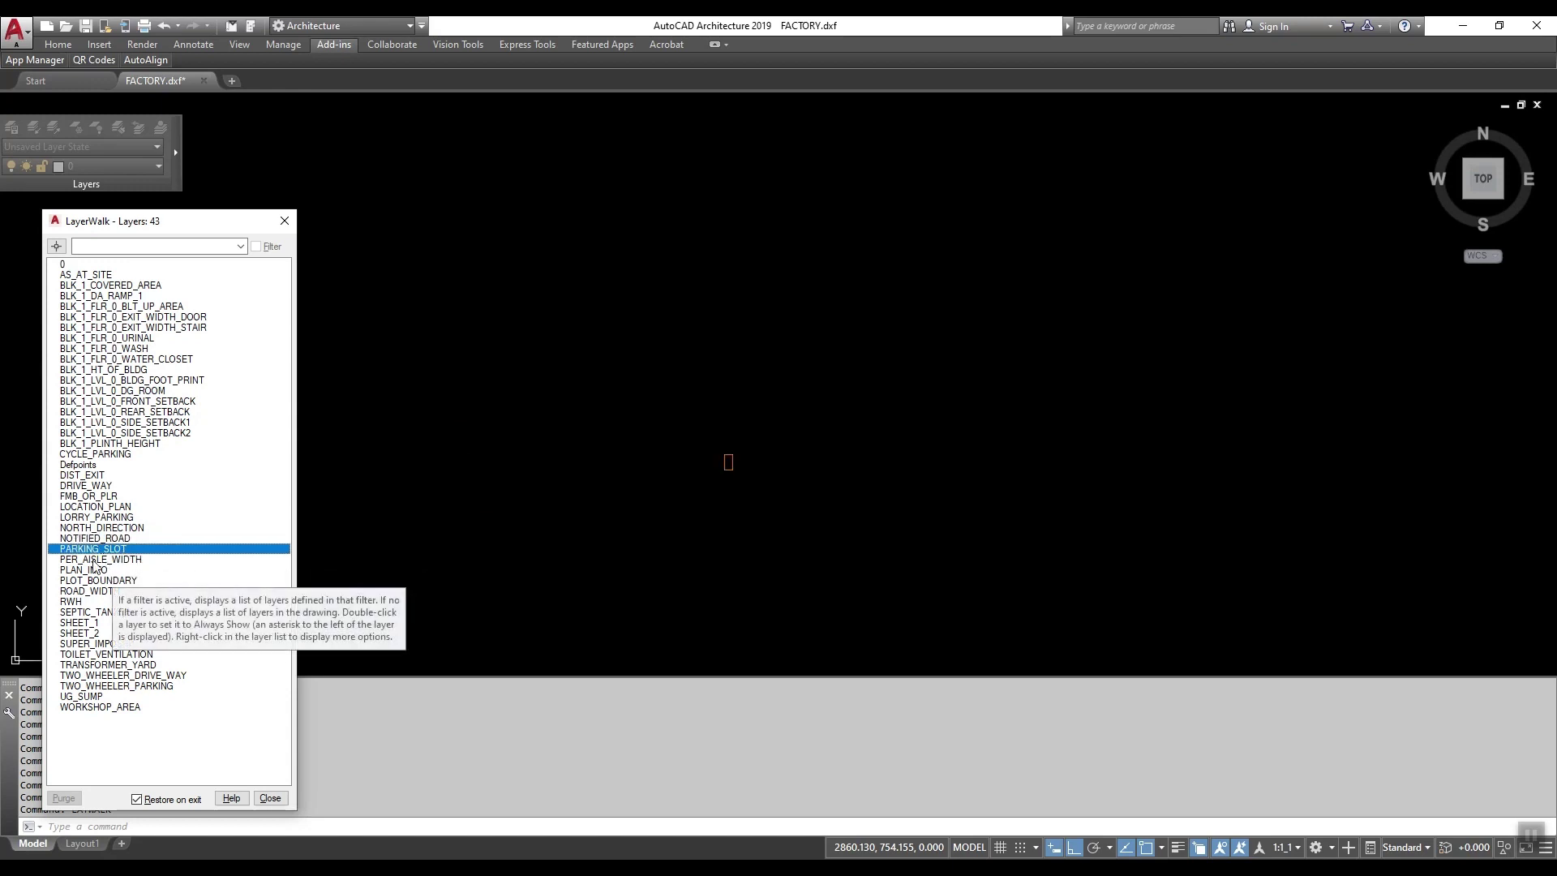
pyautogui.click(89, 559)
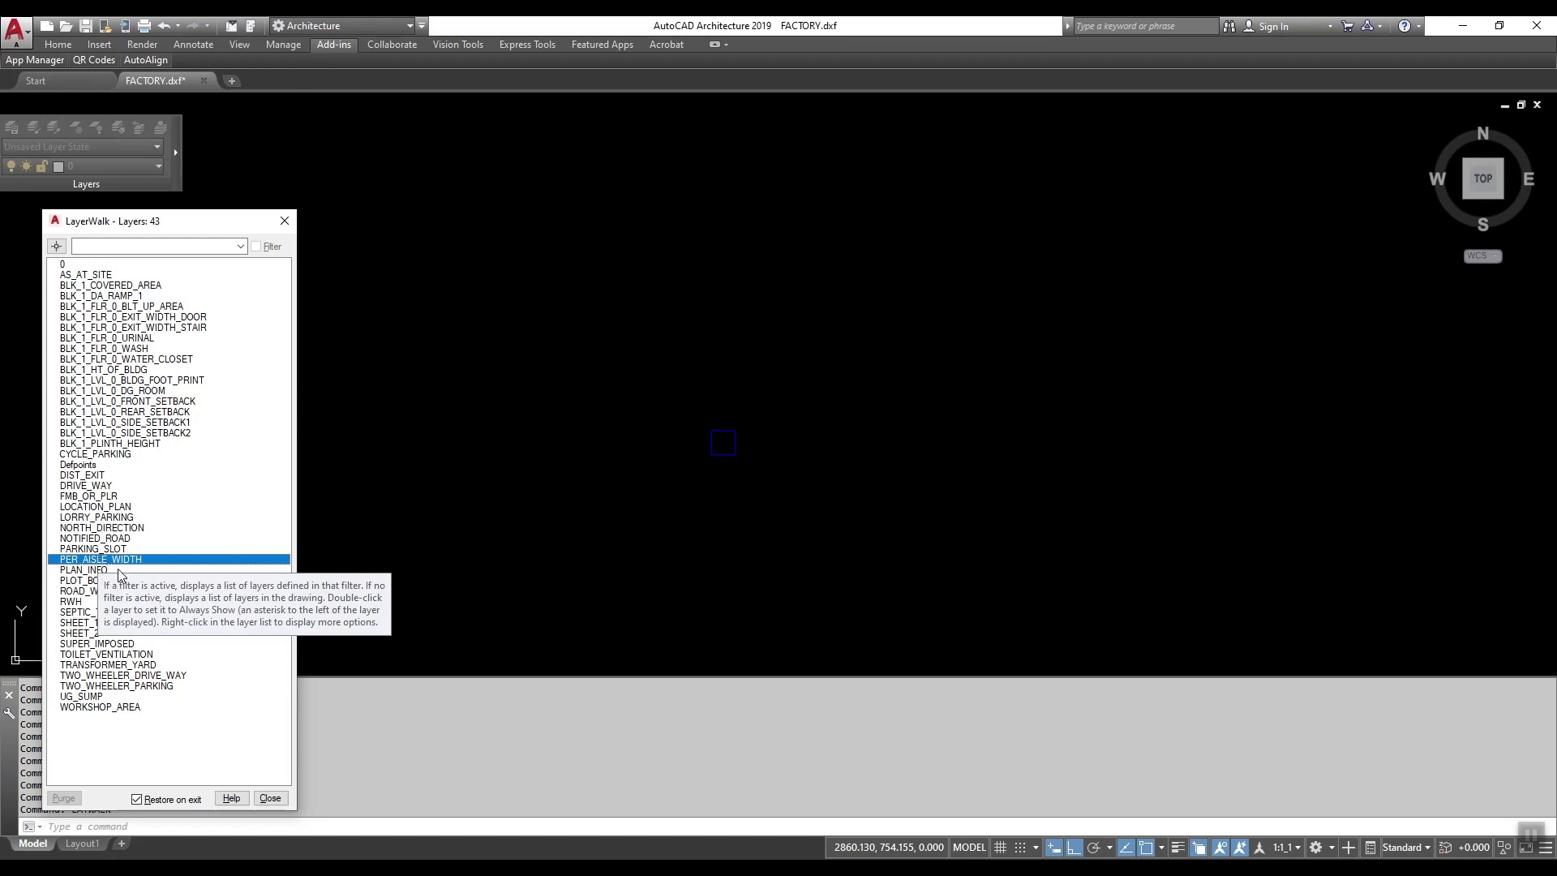
pyautogui.click(105, 570)
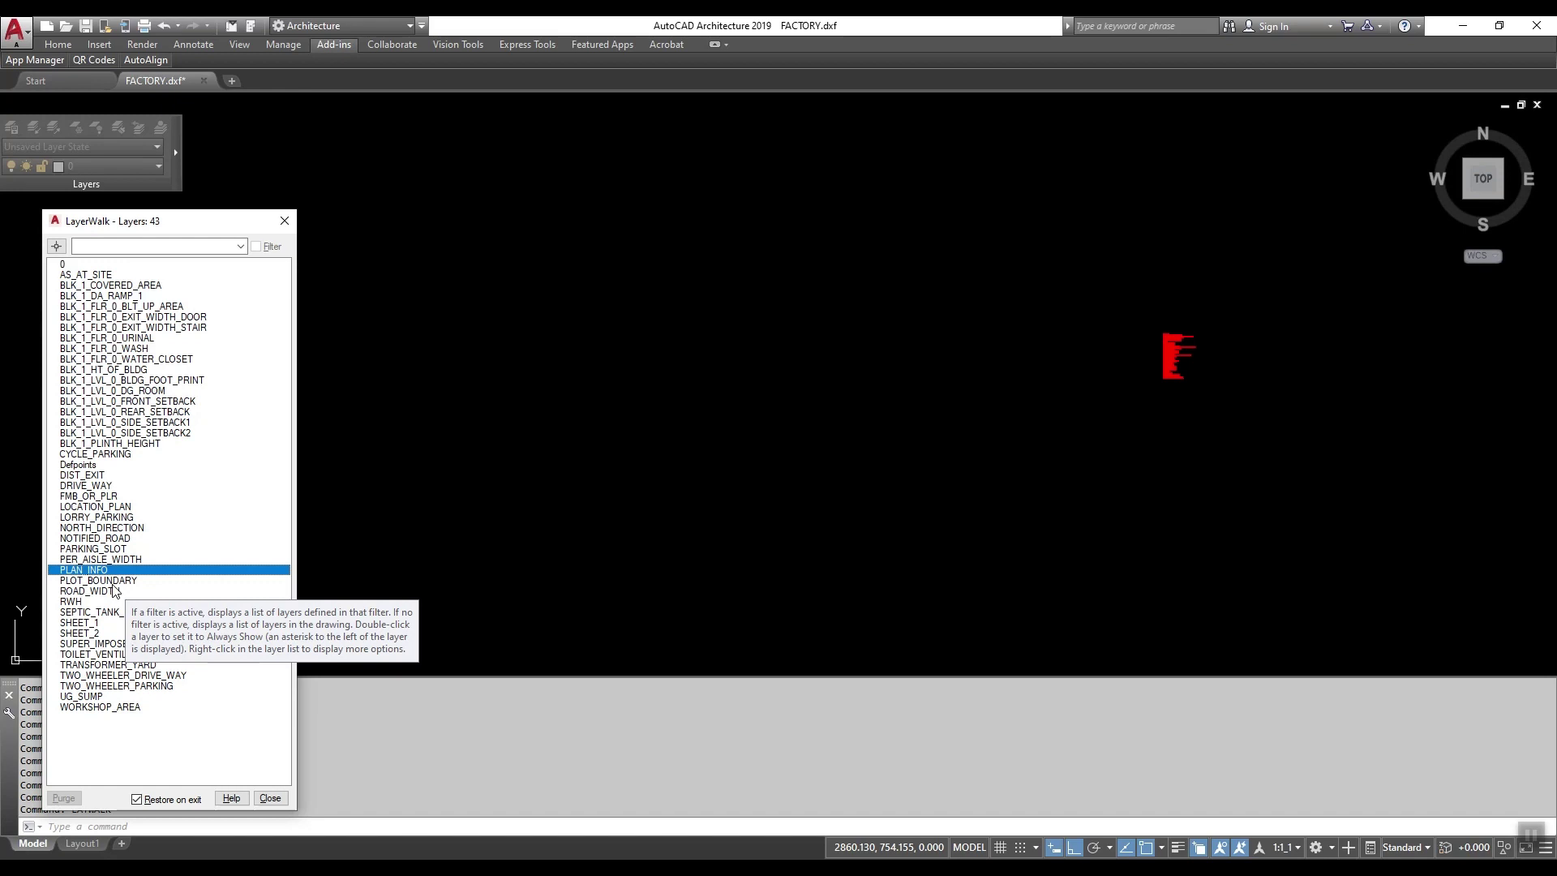
# Step: Isolate the PLOT_BOUNDARY, ROAD_WIDTH, RWH and SEPTIC_TANK_1 layers one after another to inspect them
pyautogui.click(134, 580)
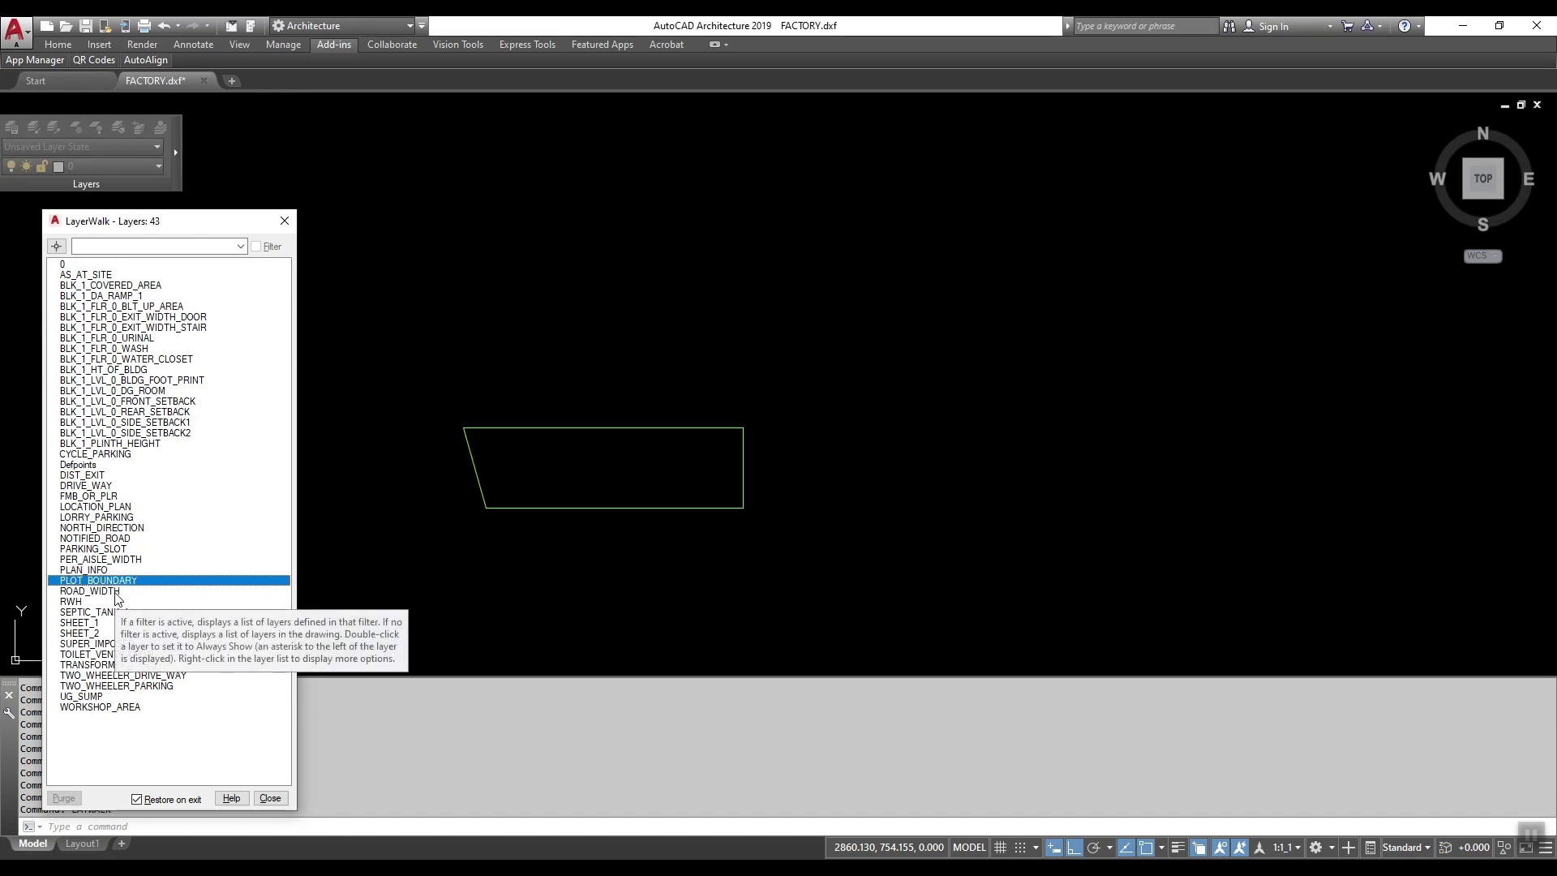
pyautogui.click(115, 592)
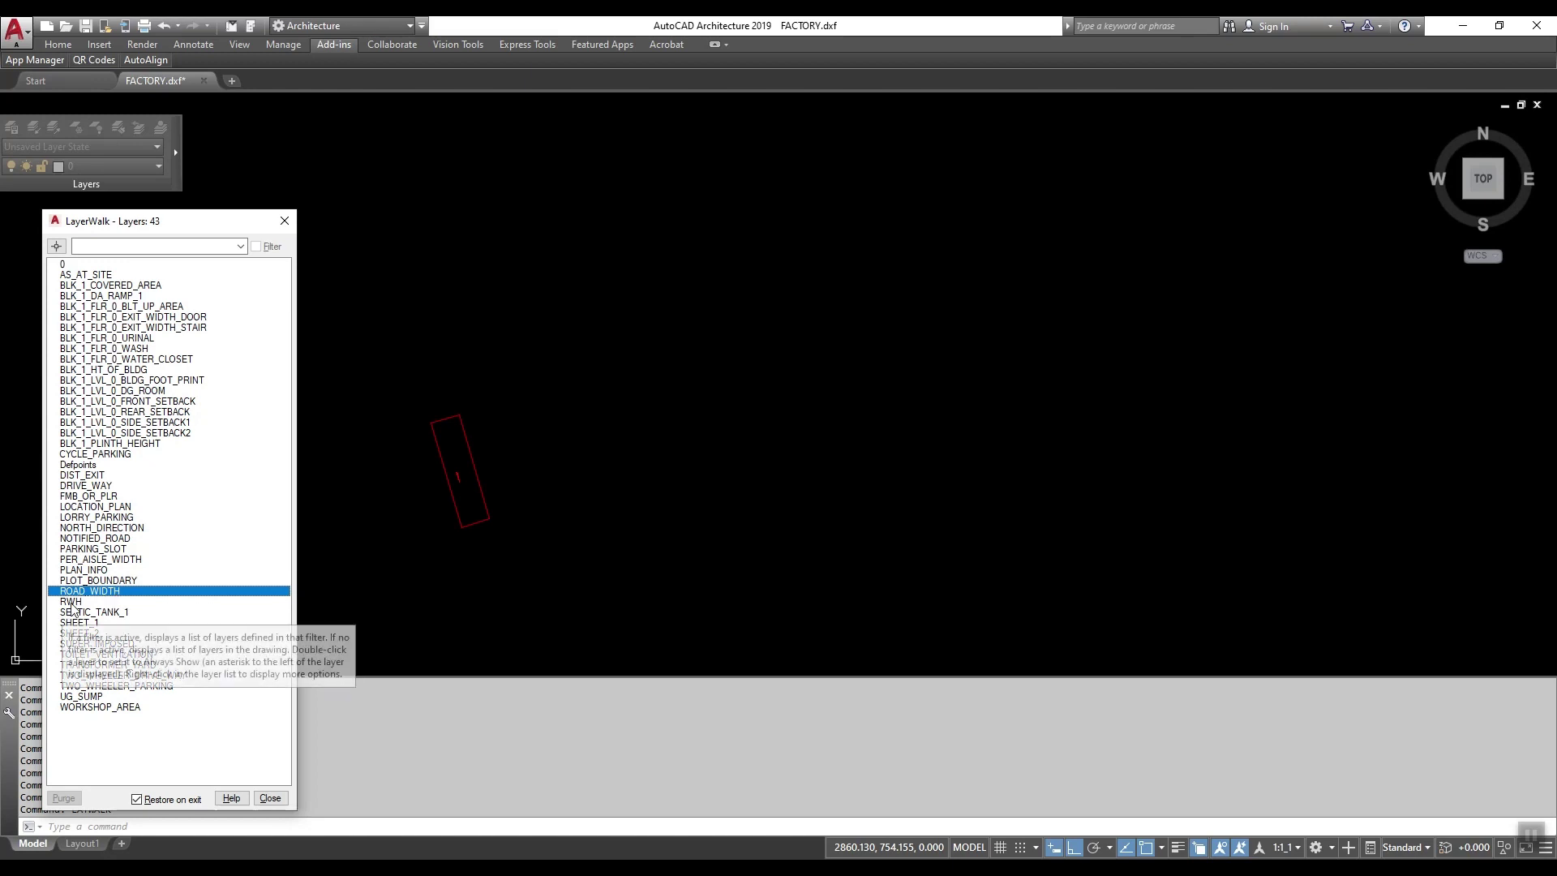
pyautogui.click(78, 601)
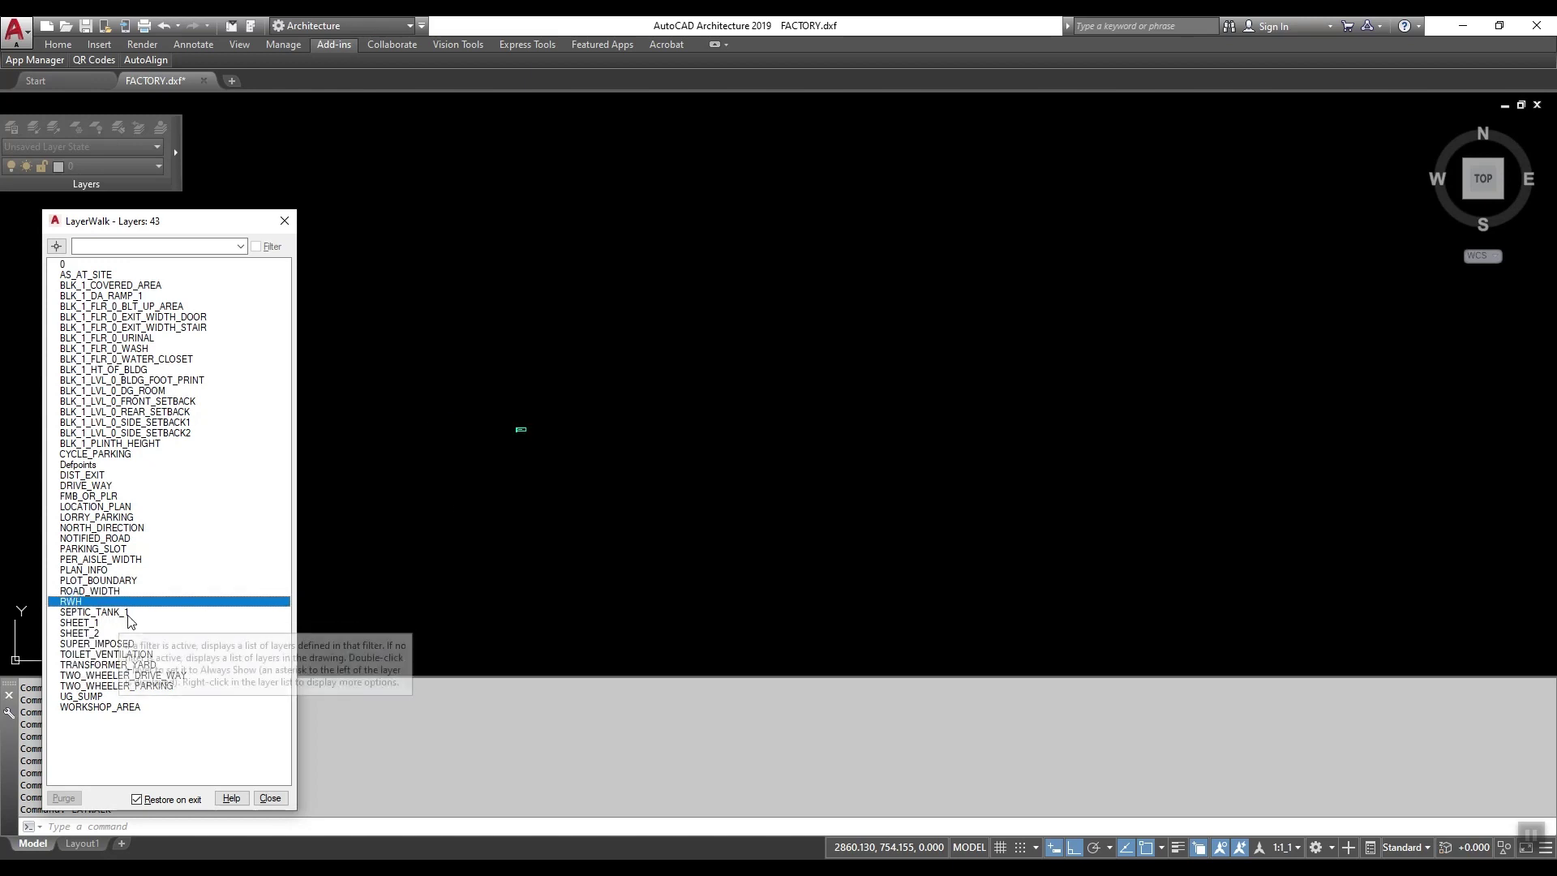
pyautogui.click(115, 614)
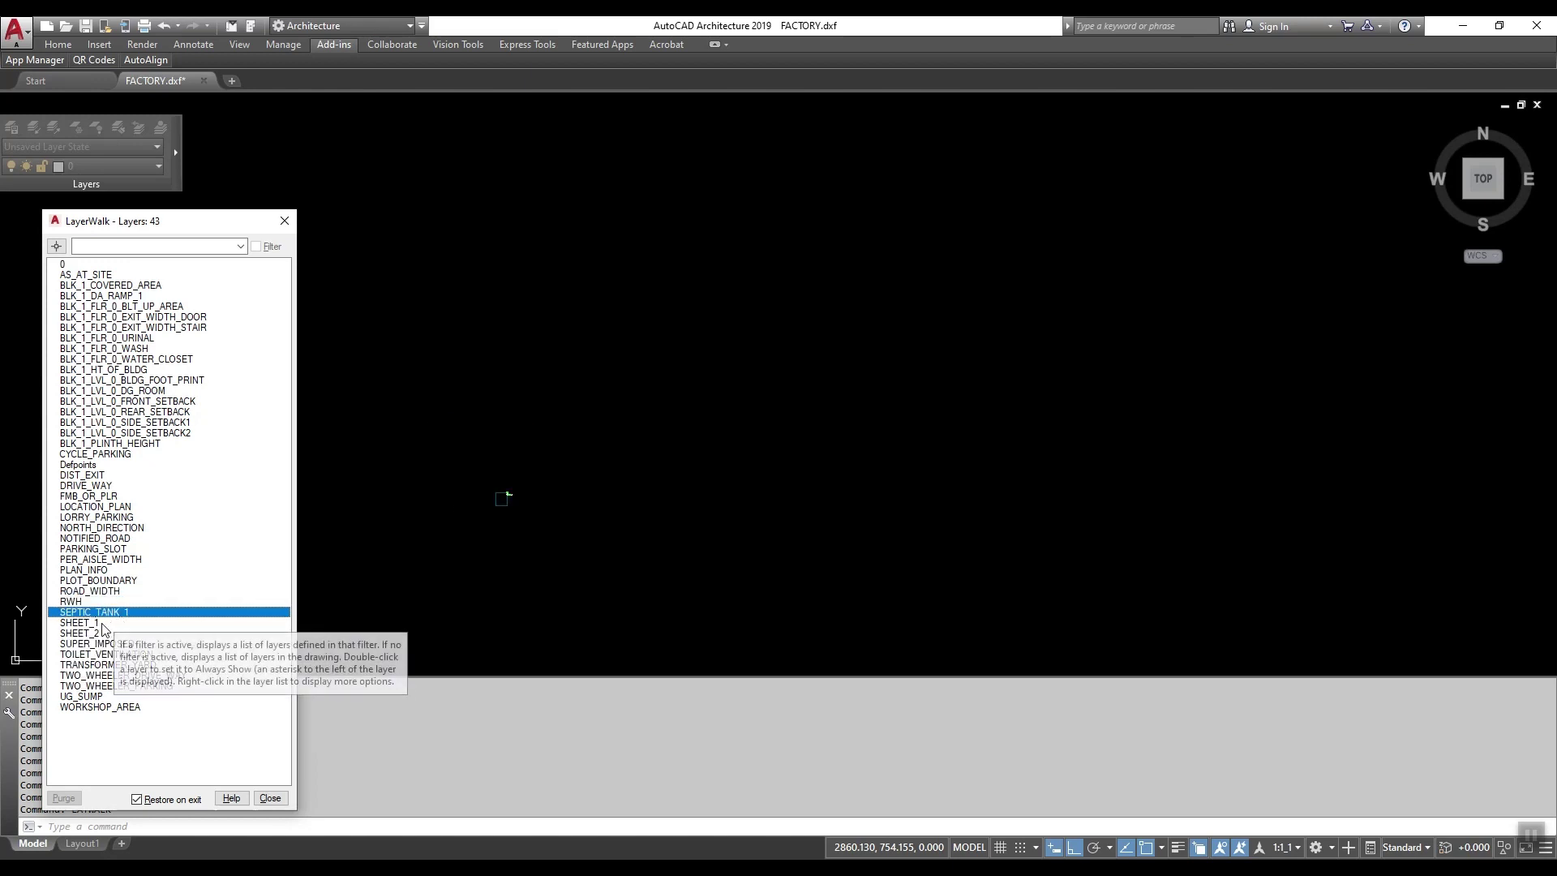
# Step: View the SHEET_1 and SHEET_2 layers individually, and display both sheet frames together
pyautogui.click(101, 623)
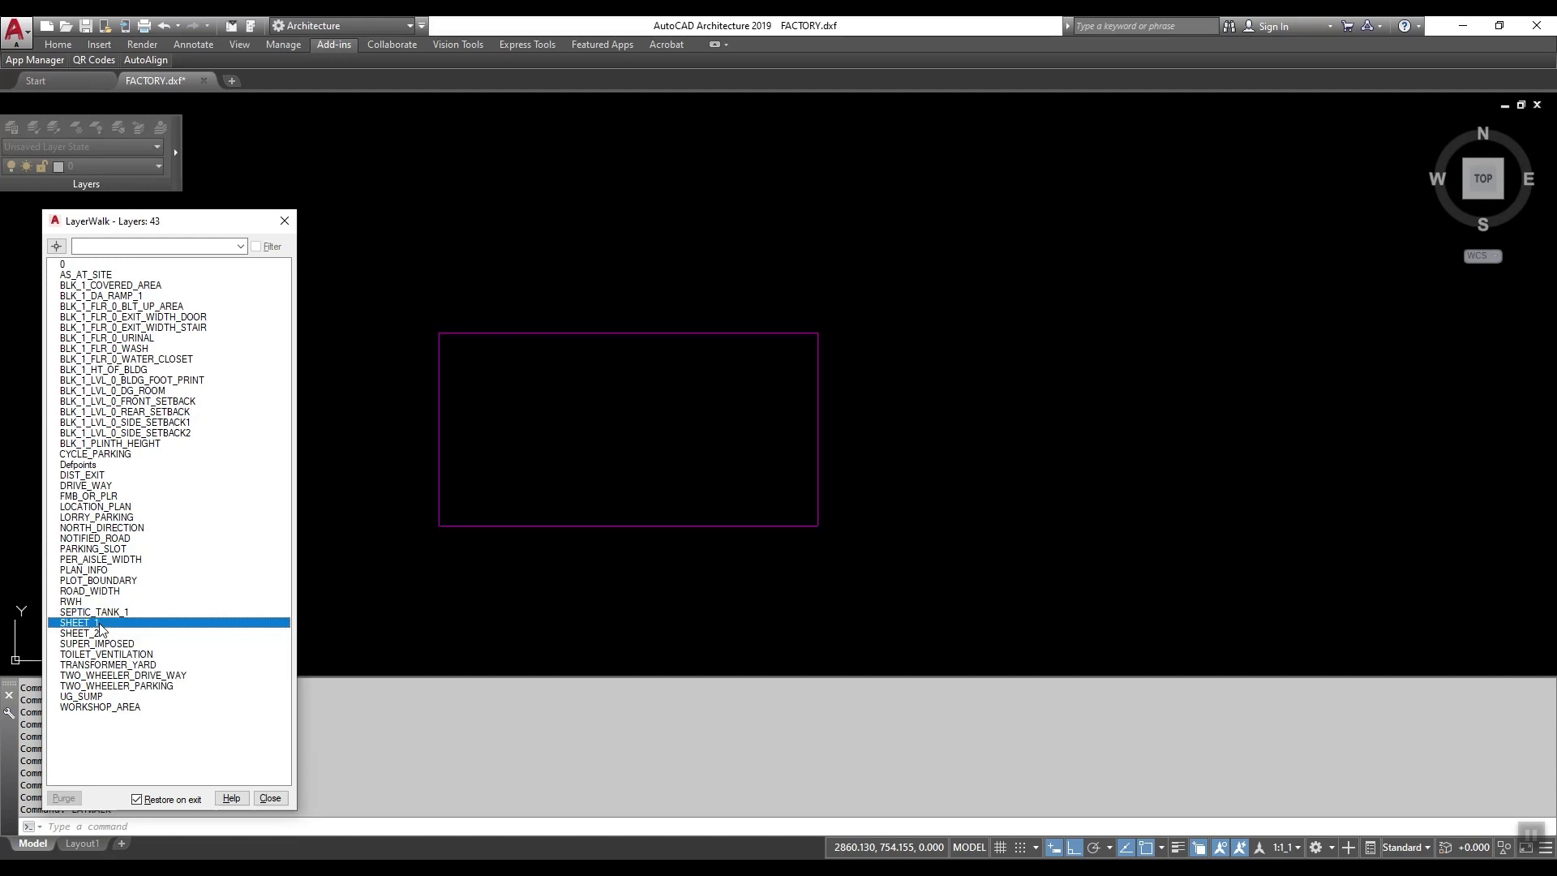
pyautogui.click(111, 633)
pyautogui.keyDown('ctrl'); pyautogui.click(99, 621); pyautogui.keyUp('ctrl')
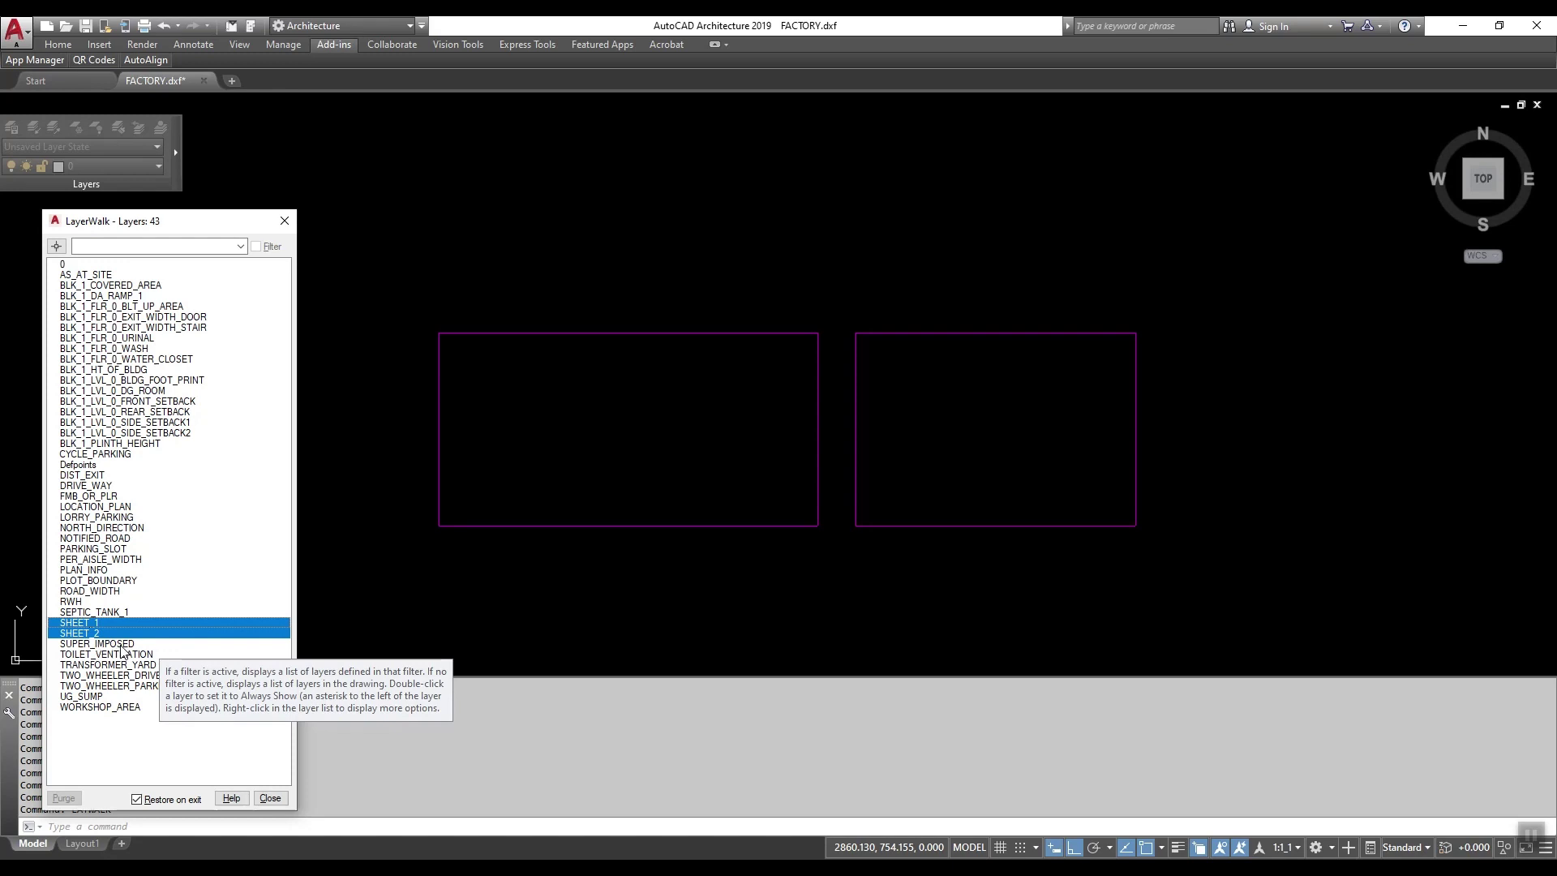
# Step: Isolate the SUPER_IMPOSED, TOILET_VENTILATION and TRANSFORMER_YARD layers one after another to inspect them
pyautogui.click(146, 644)
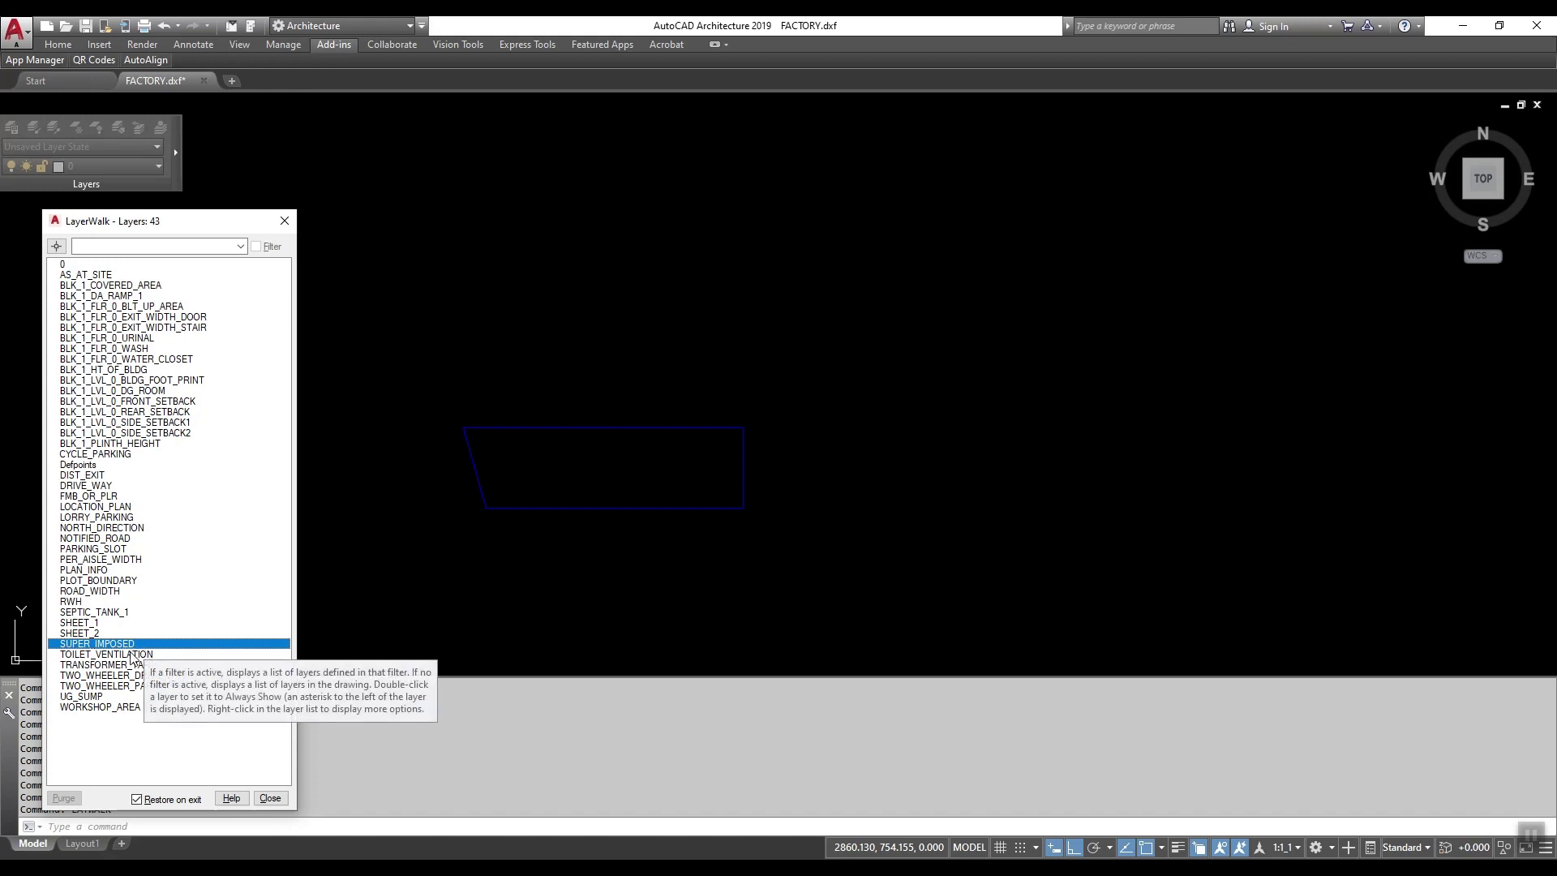
pyautogui.click(132, 655)
pyautogui.click(148, 665)
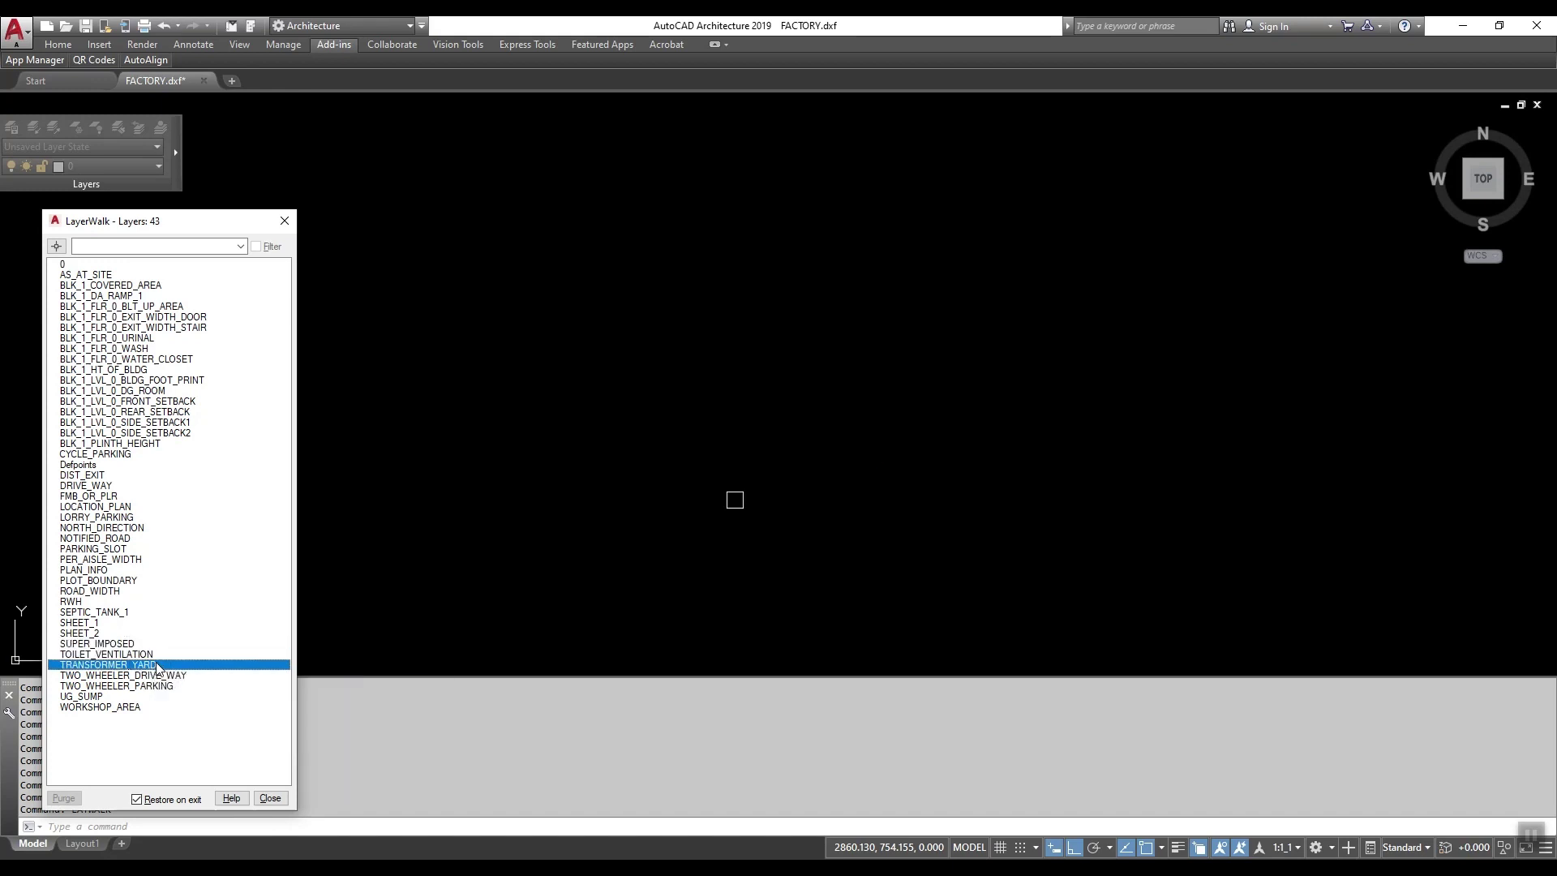
# Step: View the TWO_WHEELER_DRIVE_WAY, TWO_WHEELER_PARKING, UG_SUMP and WORKSHOP_AREA layers individually, and close LayerWalk
pyautogui.click(167, 677)
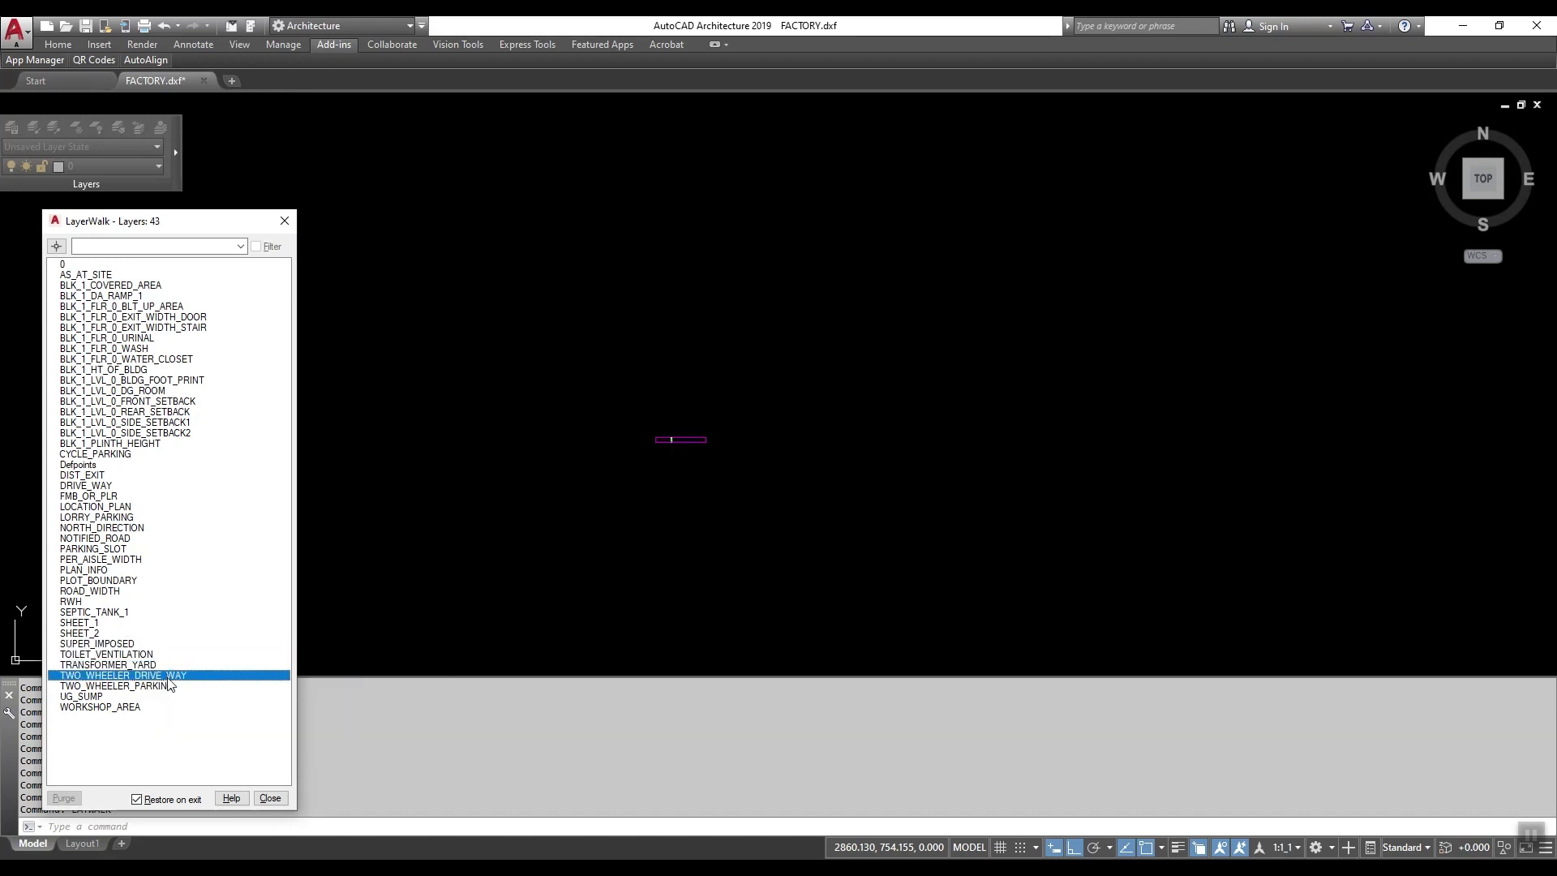
pyautogui.click(169, 687)
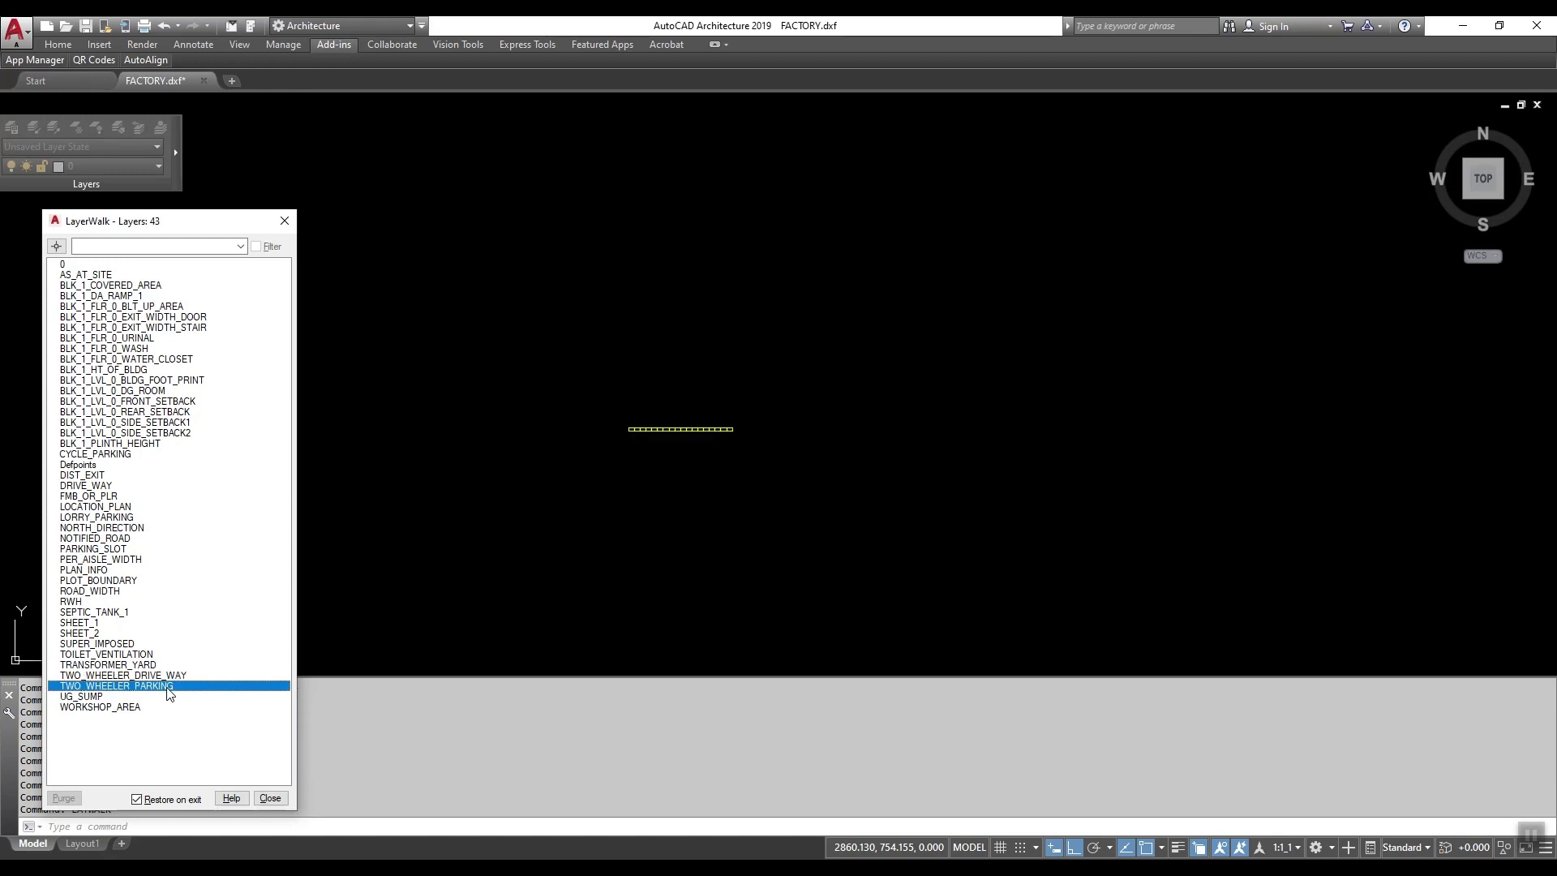
pyautogui.click(91, 697)
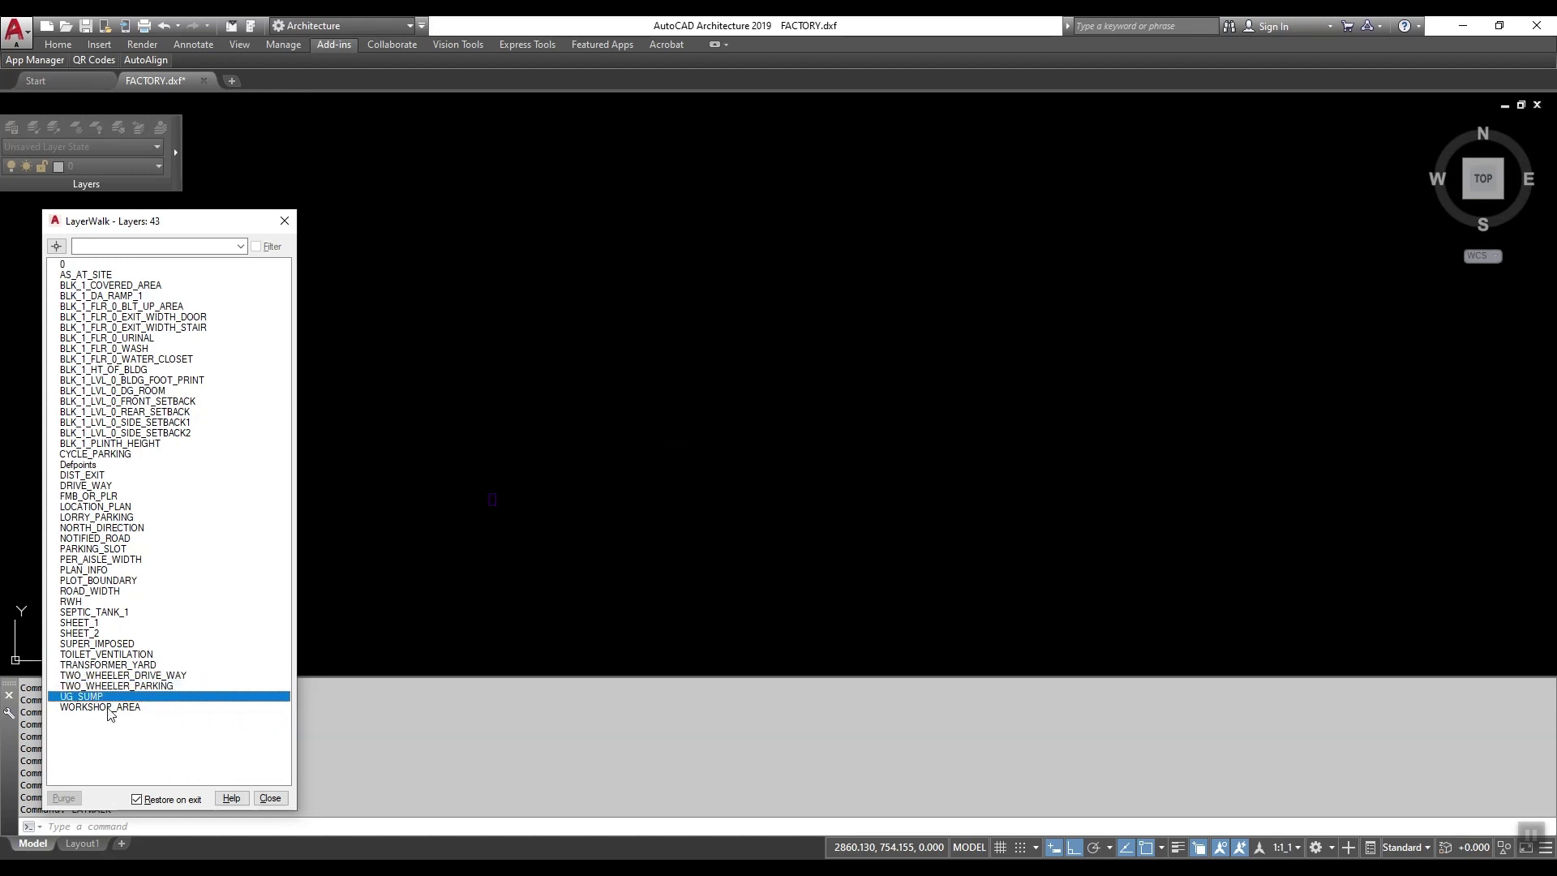
pyautogui.click(113, 708)
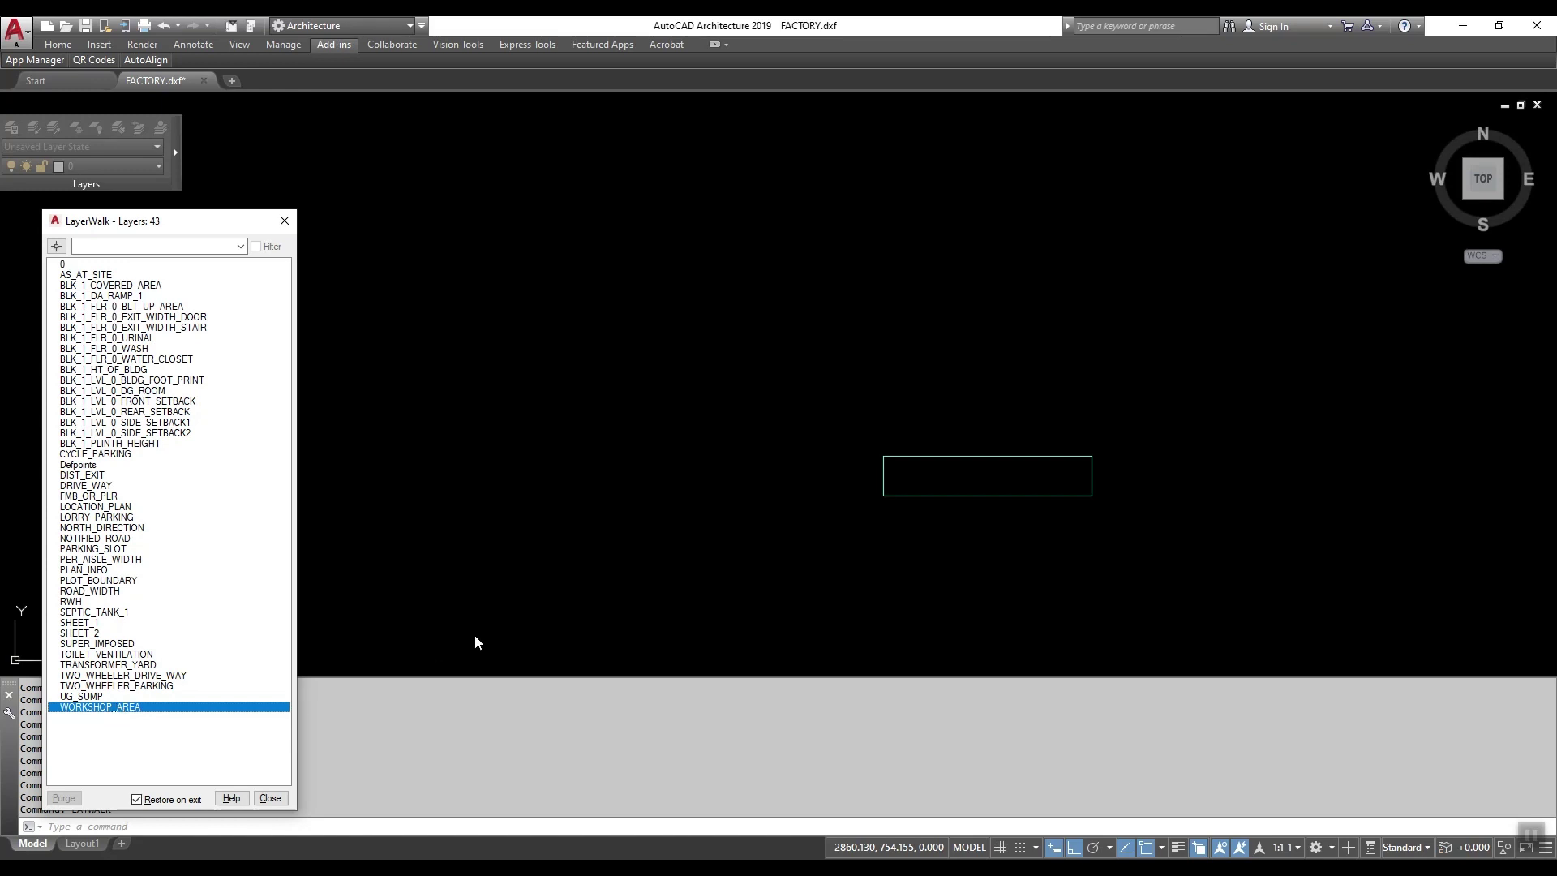
pyautogui.press('Escape')
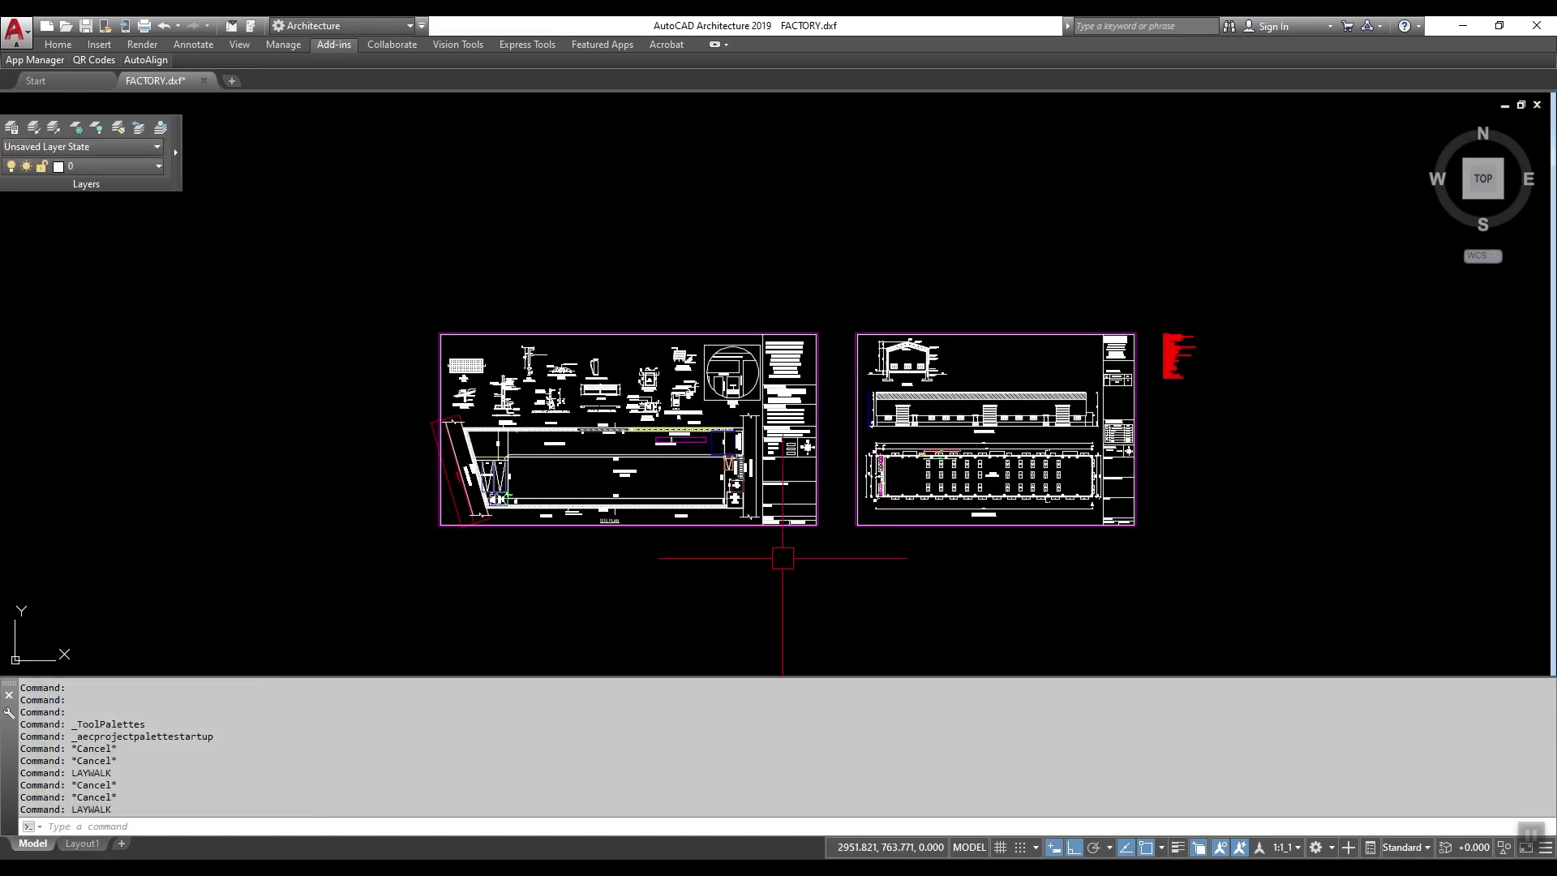
# Step: Select the BLK_1_COVERED_AREA polyline around the proposed factory building in the site plan and open its properties
pyautogui.scroll(10, 573, 511)
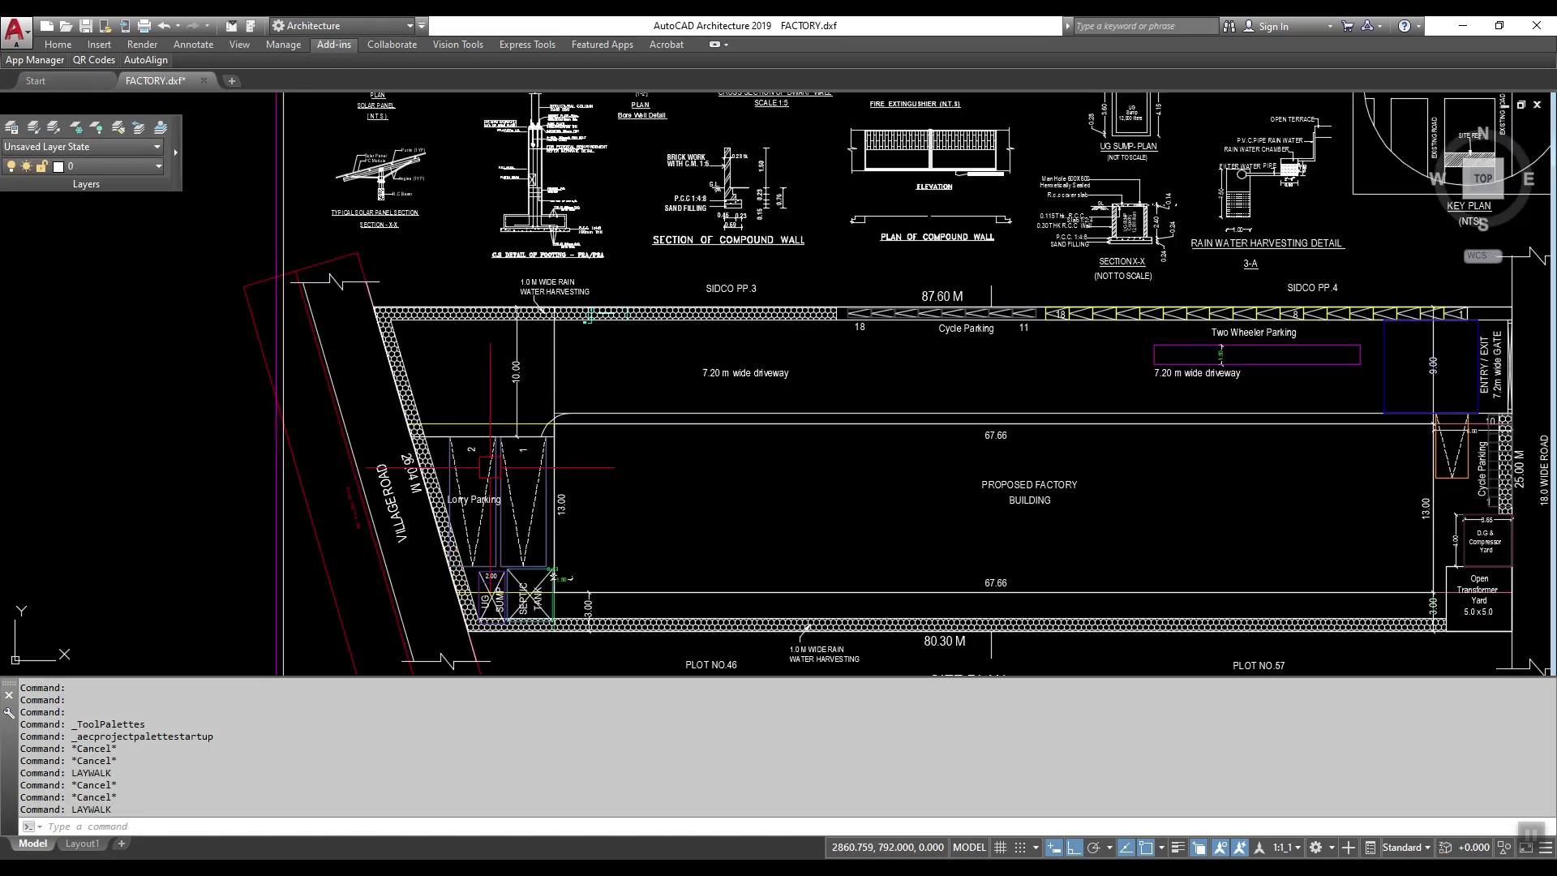
pyautogui.scroll(1, 690, 495)
pyautogui.click(610, 360)
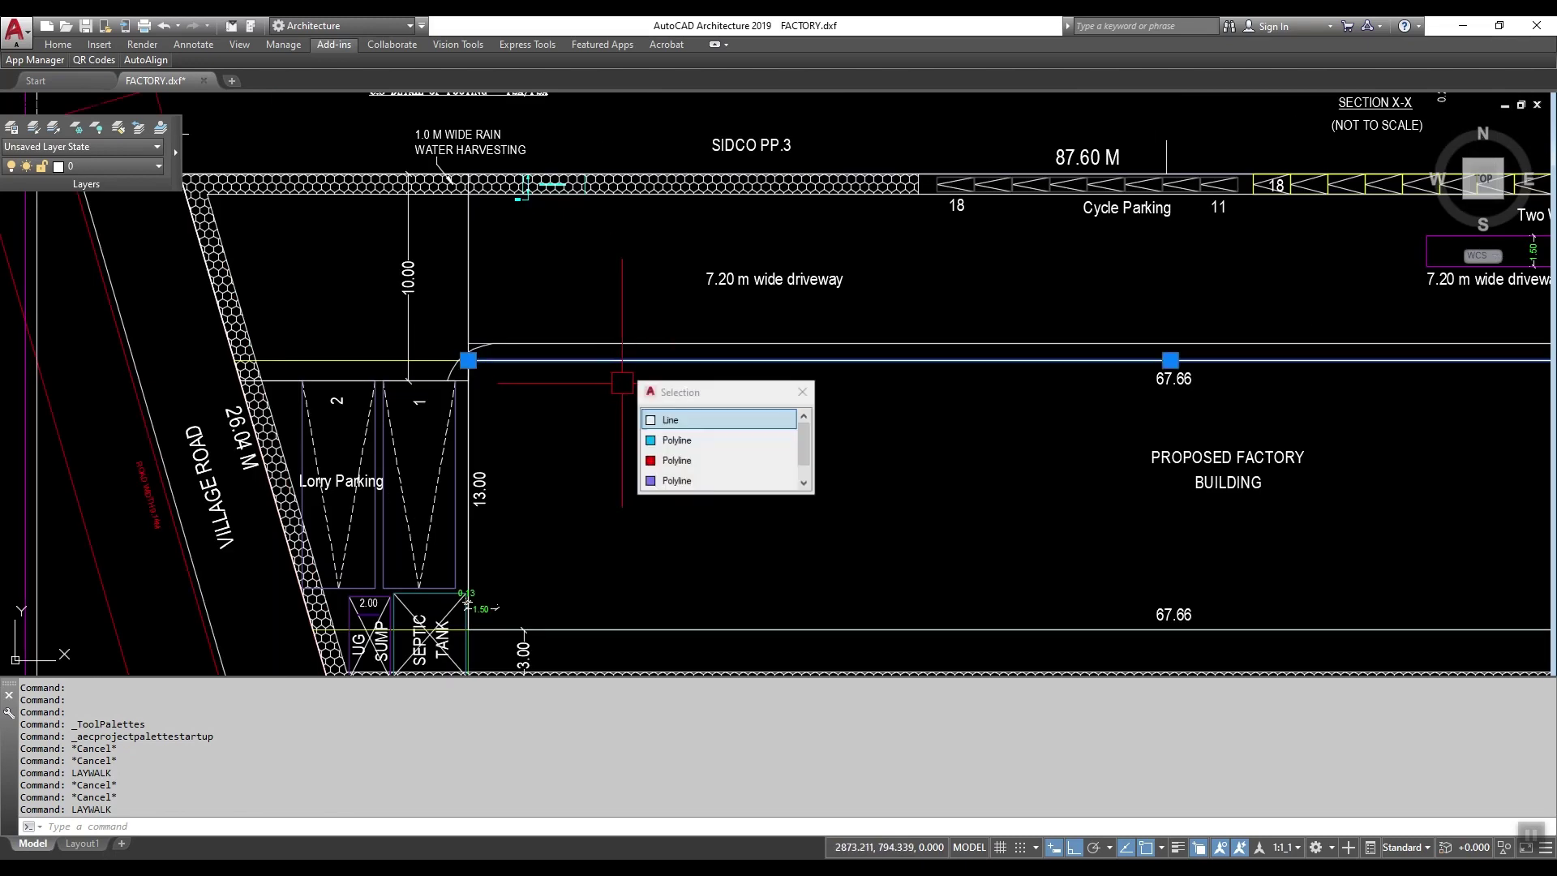
pyautogui.click(710, 442)
pyautogui.rightClick(820, 504)
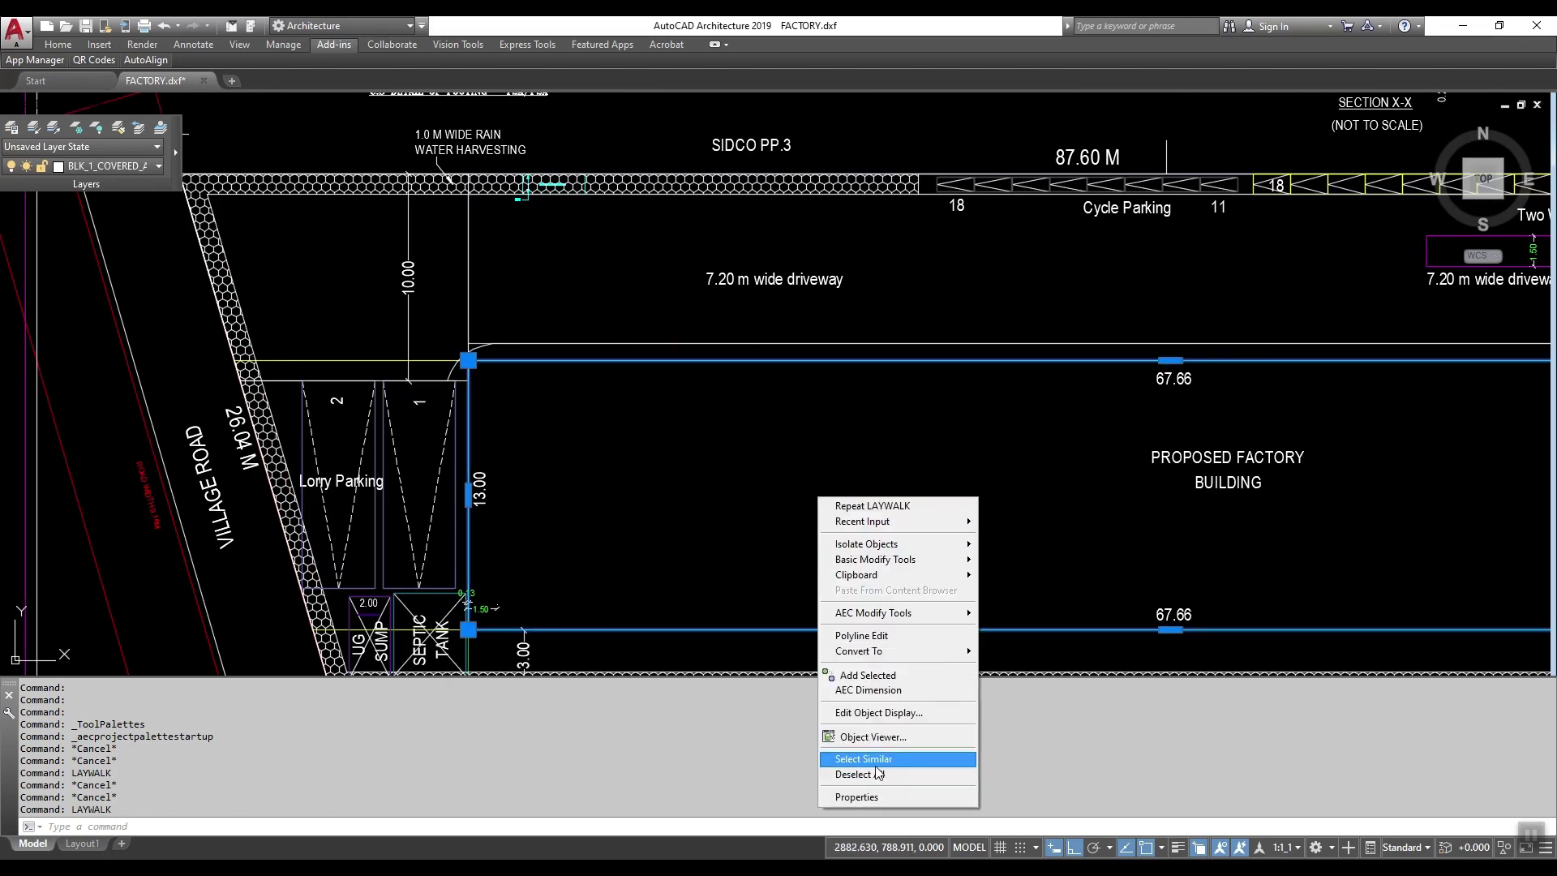
pyautogui.click(851, 796)
pyautogui.scroll(-10, 745, 503)
pyautogui.scroll(10, 702, 504)
pyautogui.press('Escape')
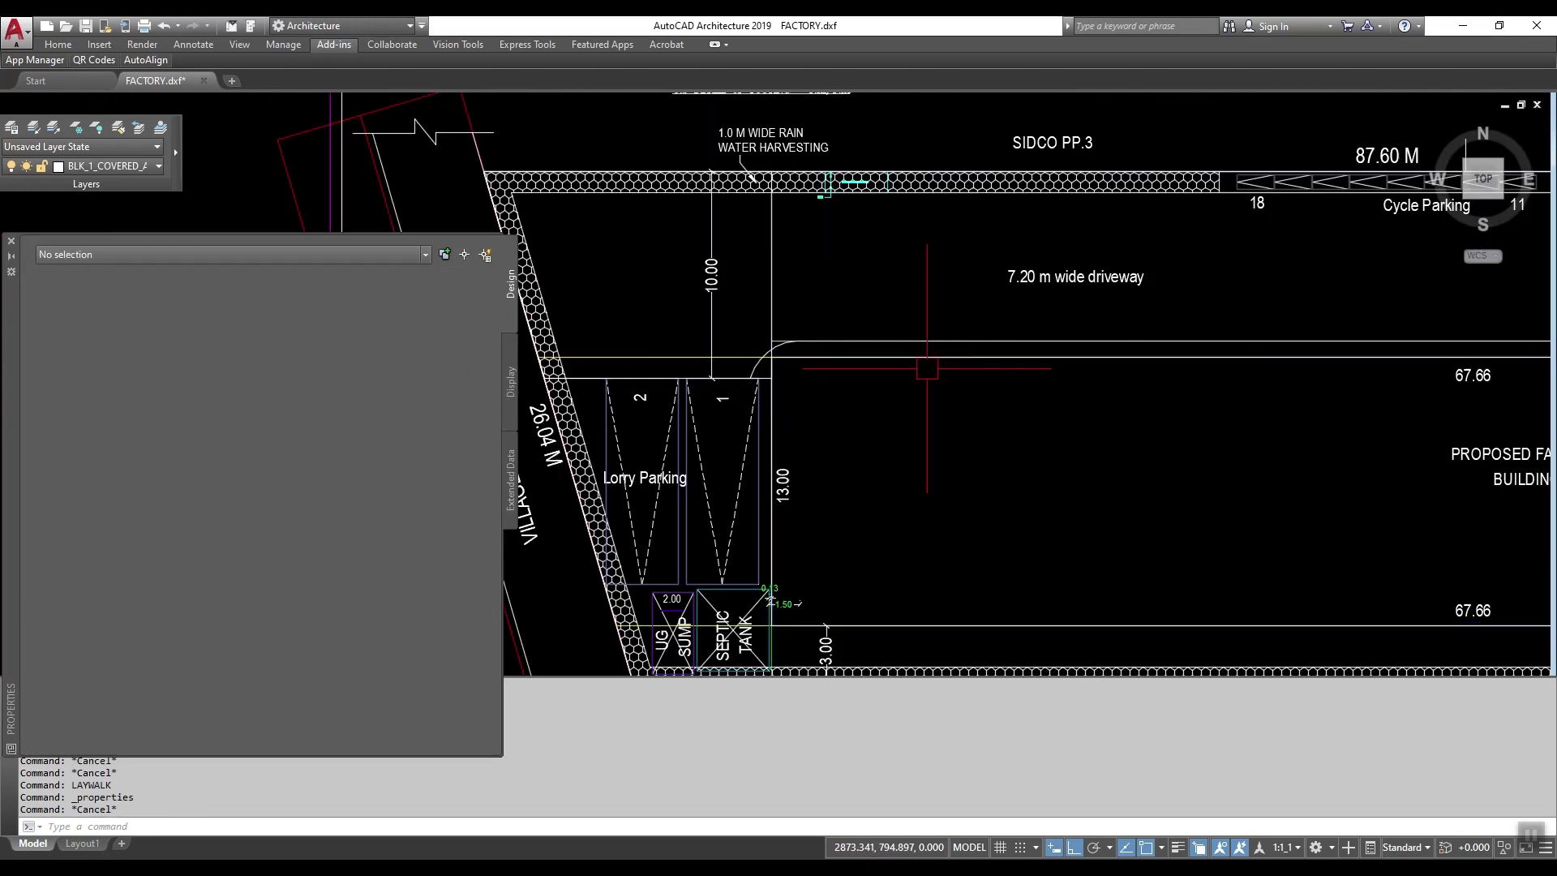
# Step: Inspect the overlapping footprint and BLK_1_LVL_0_SIDE_SETBACK1 polylines along the factory building's upper edge
pyautogui.click(932, 357)
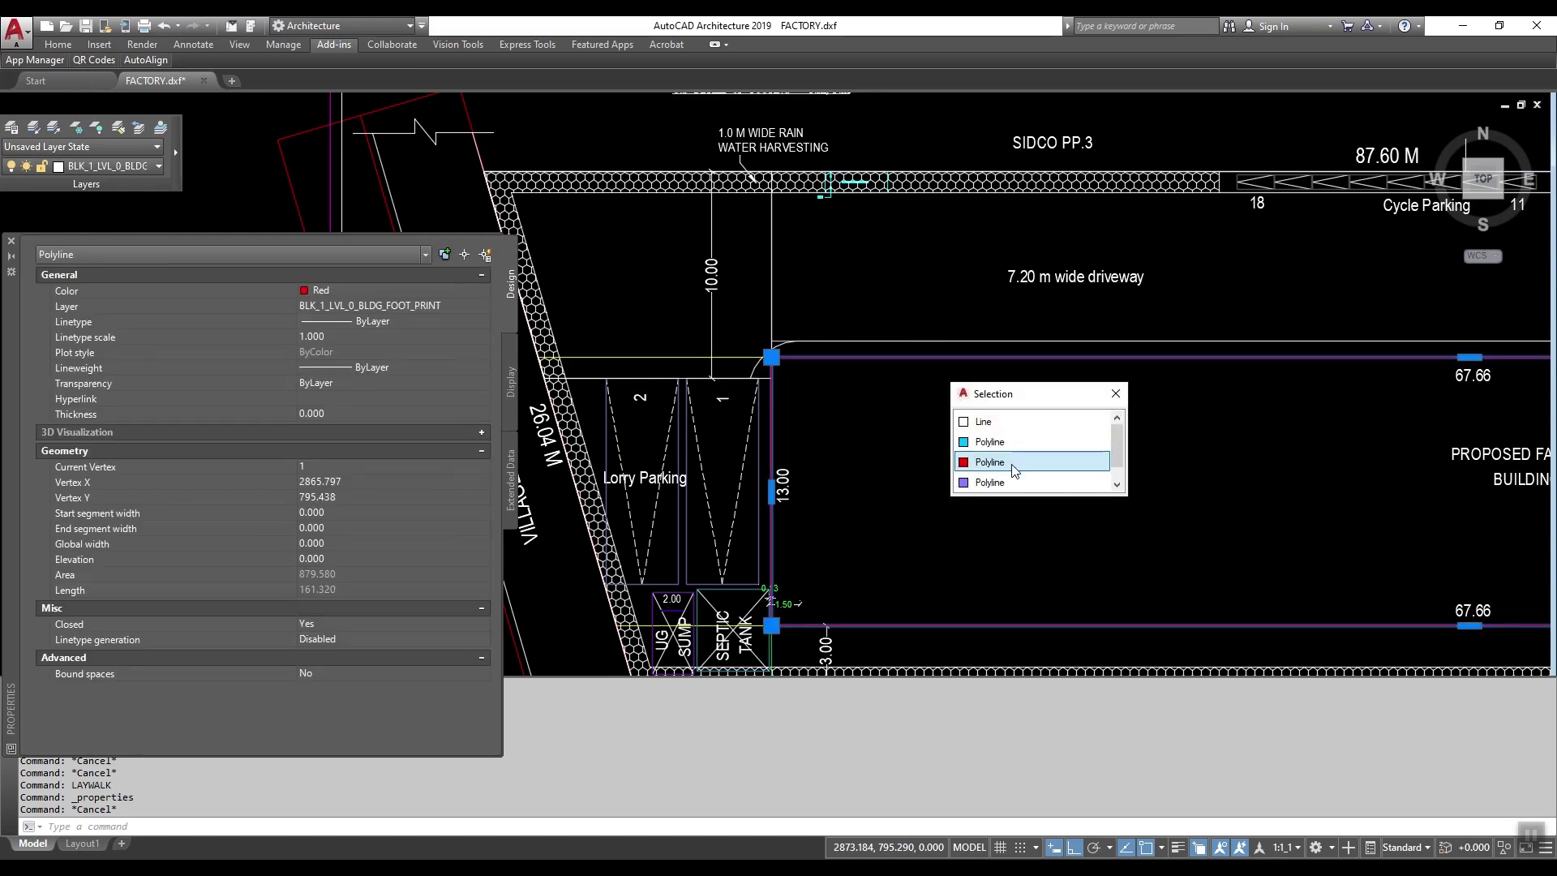
pyautogui.scroll(-1, 1014, 482)
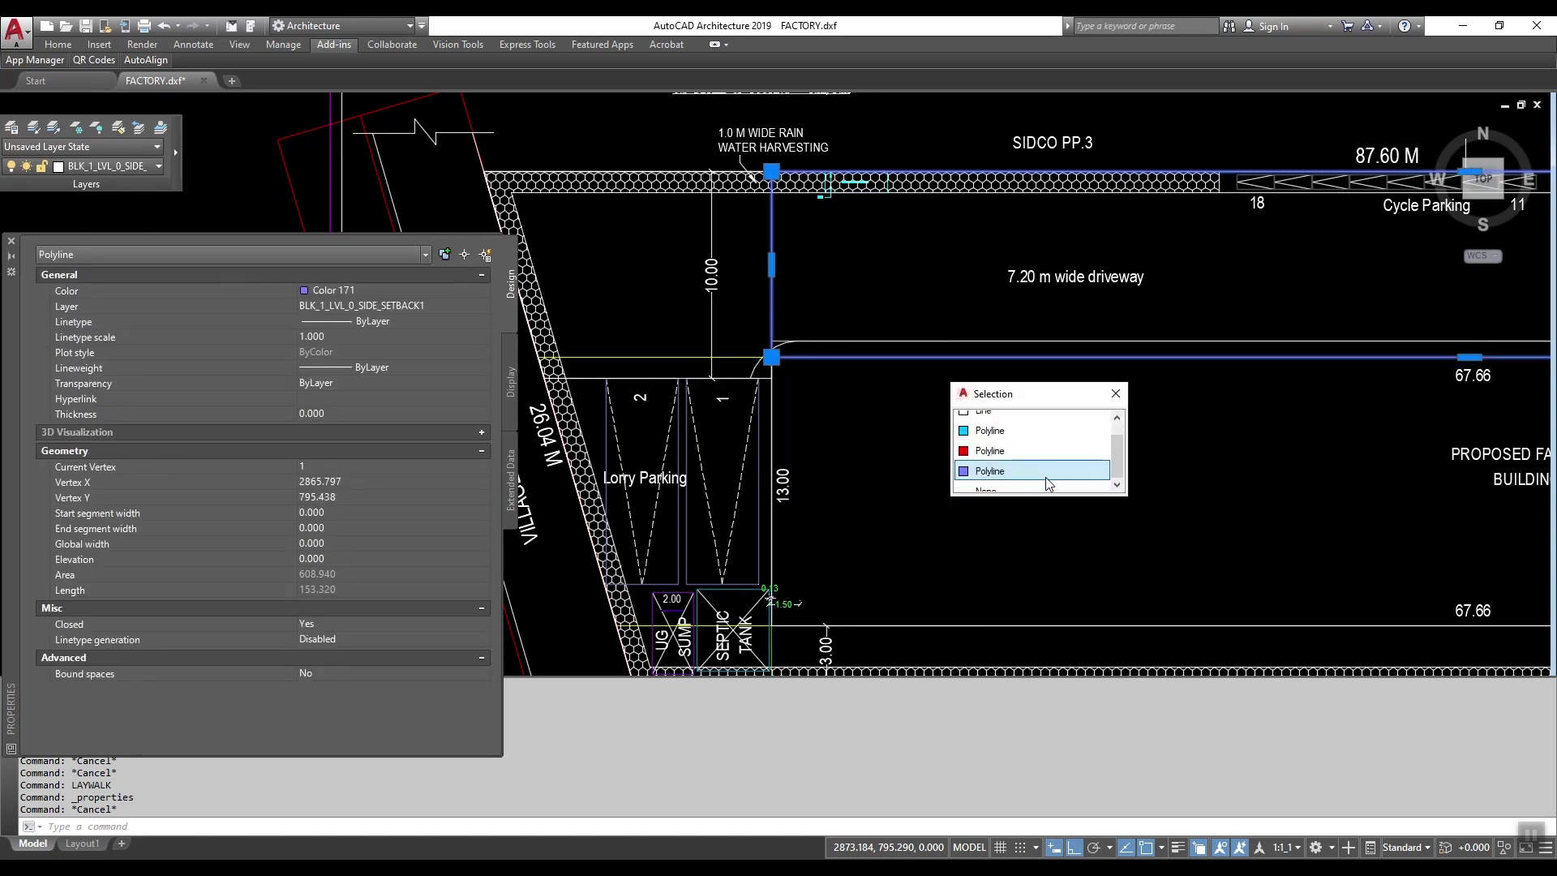
pyautogui.click(1044, 479)
pyautogui.scroll(-3, 679, 474)
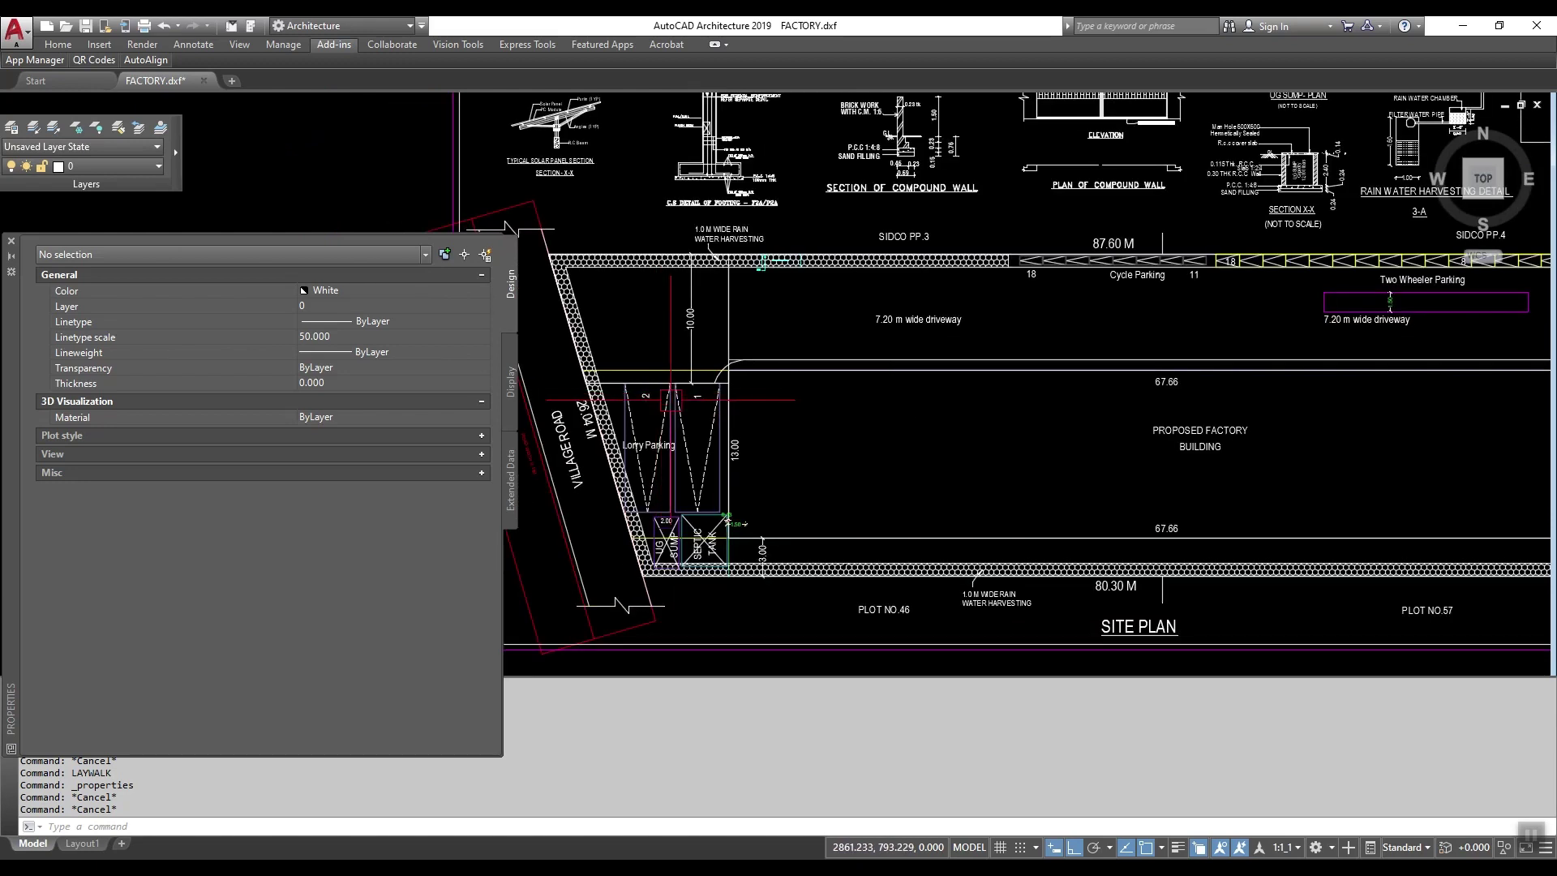
# Step: Check the layer and properties of the outline around lorry parking slot 2
pyautogui.scroll(5, 679, 474)
pyautogui.click(679, 475)
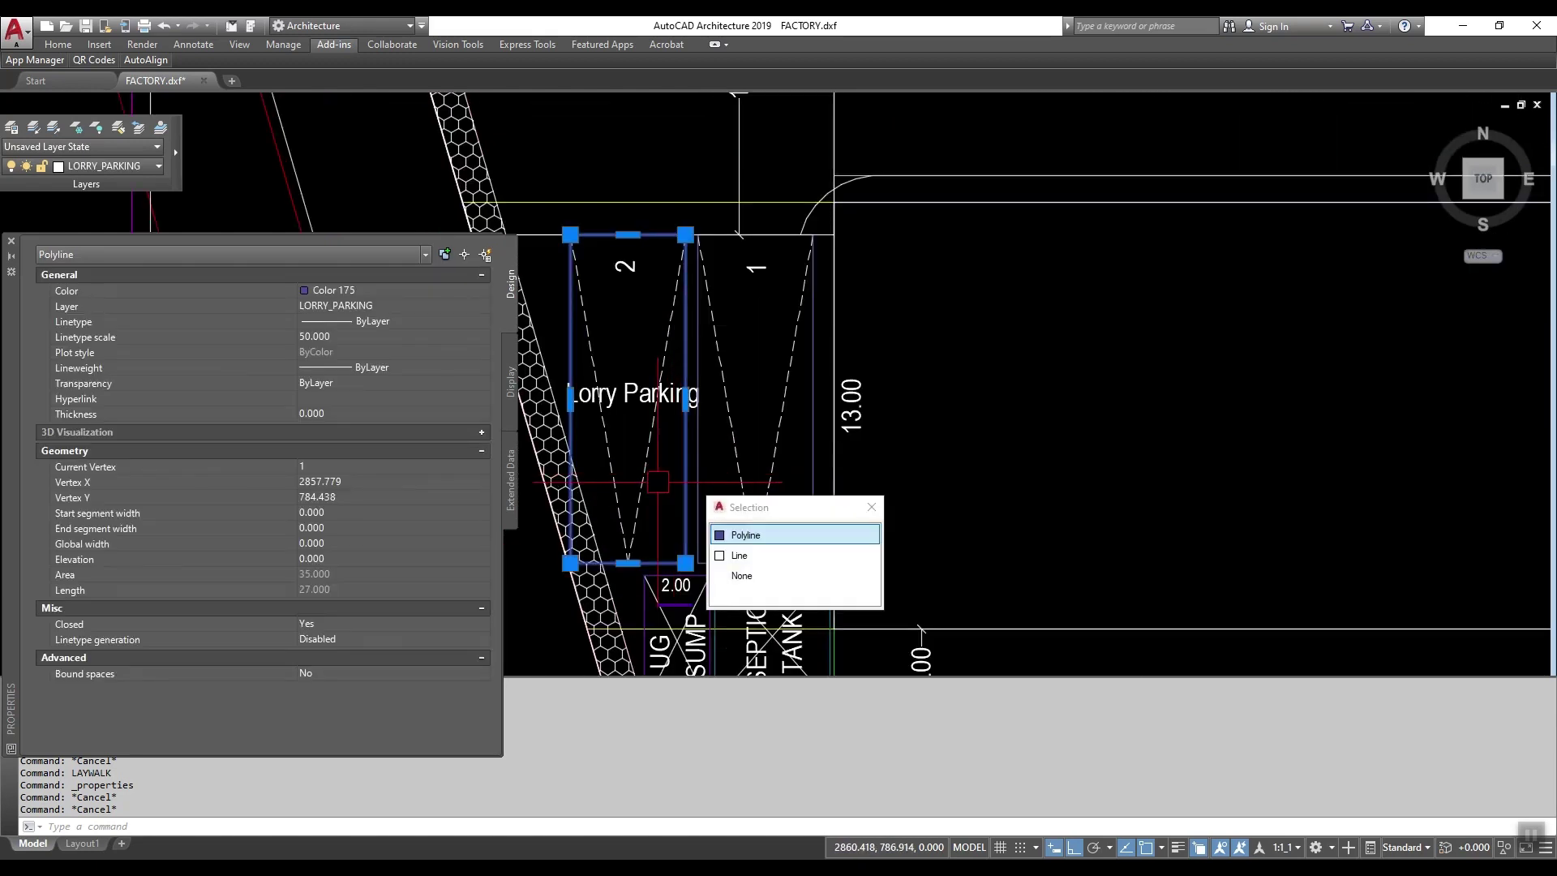
pyautogui.click(779, 535)
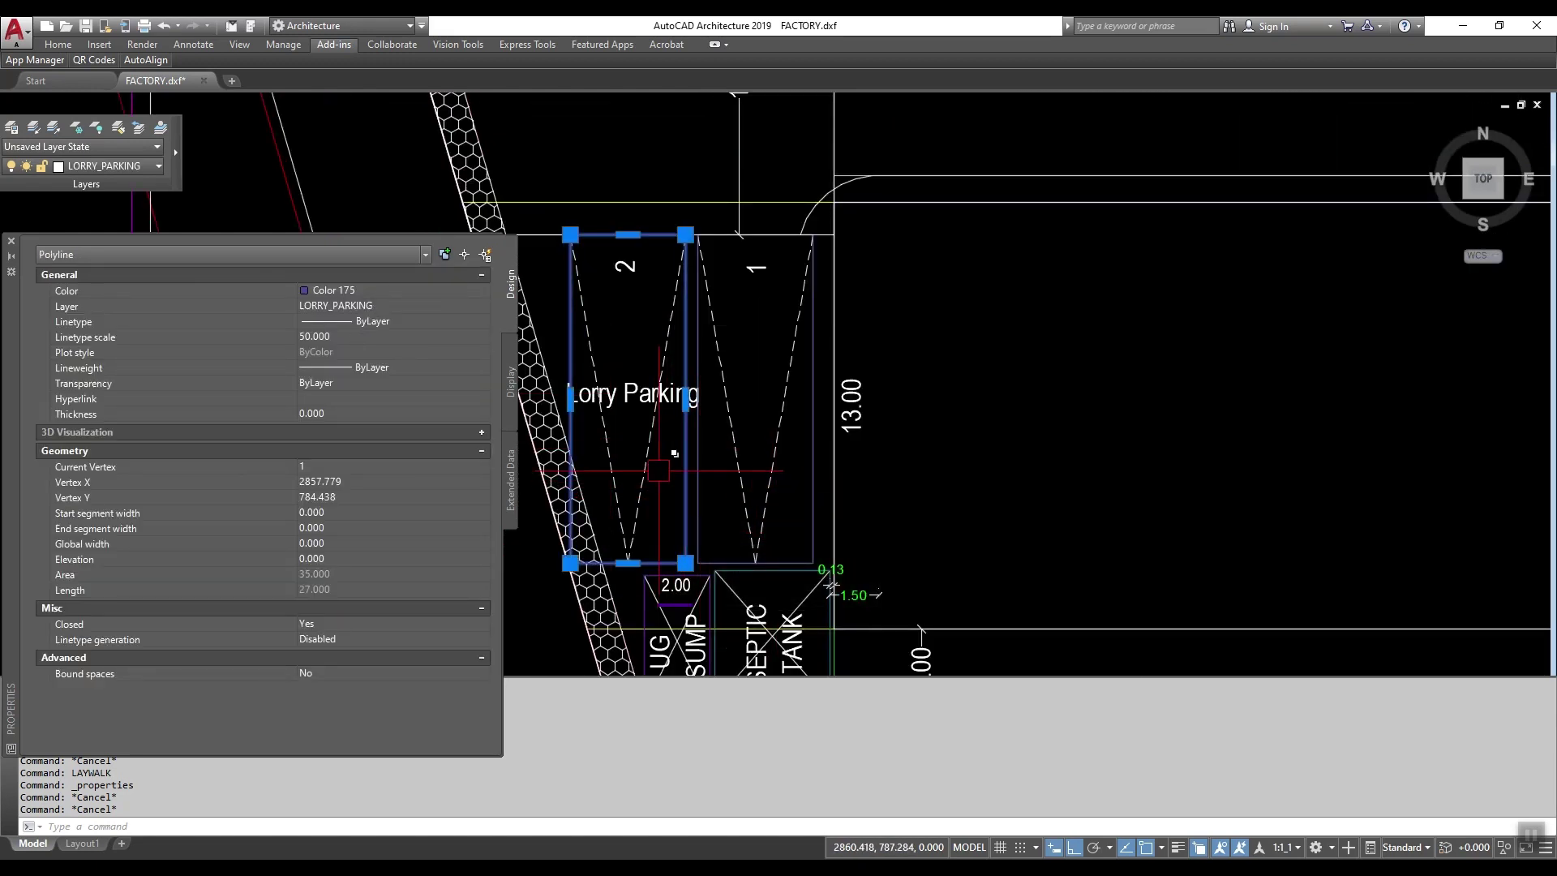
pyautogui.press('Escape')
# Step: Review the properties of the UG sump outline and read the sump capacity text inside it
pyautogui.scroll(4, 669, 599)
pyautogui.click(637, 538)
pyautogui.press('Return')
pyautogui.scroll(-2, 681, 486)
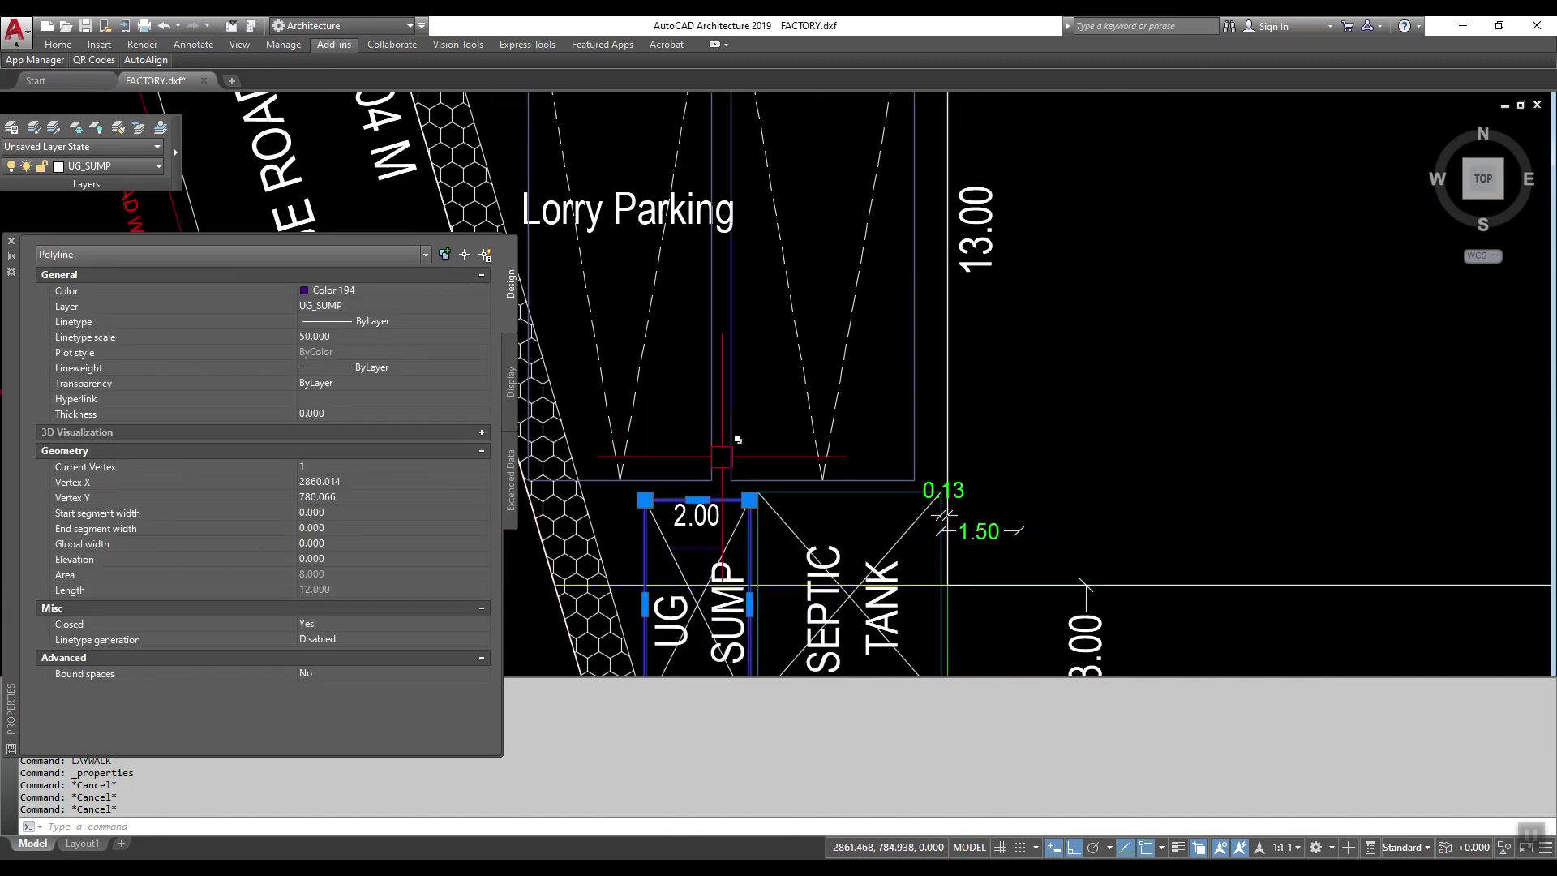
pyautogui.scroll(2, 689, 519)
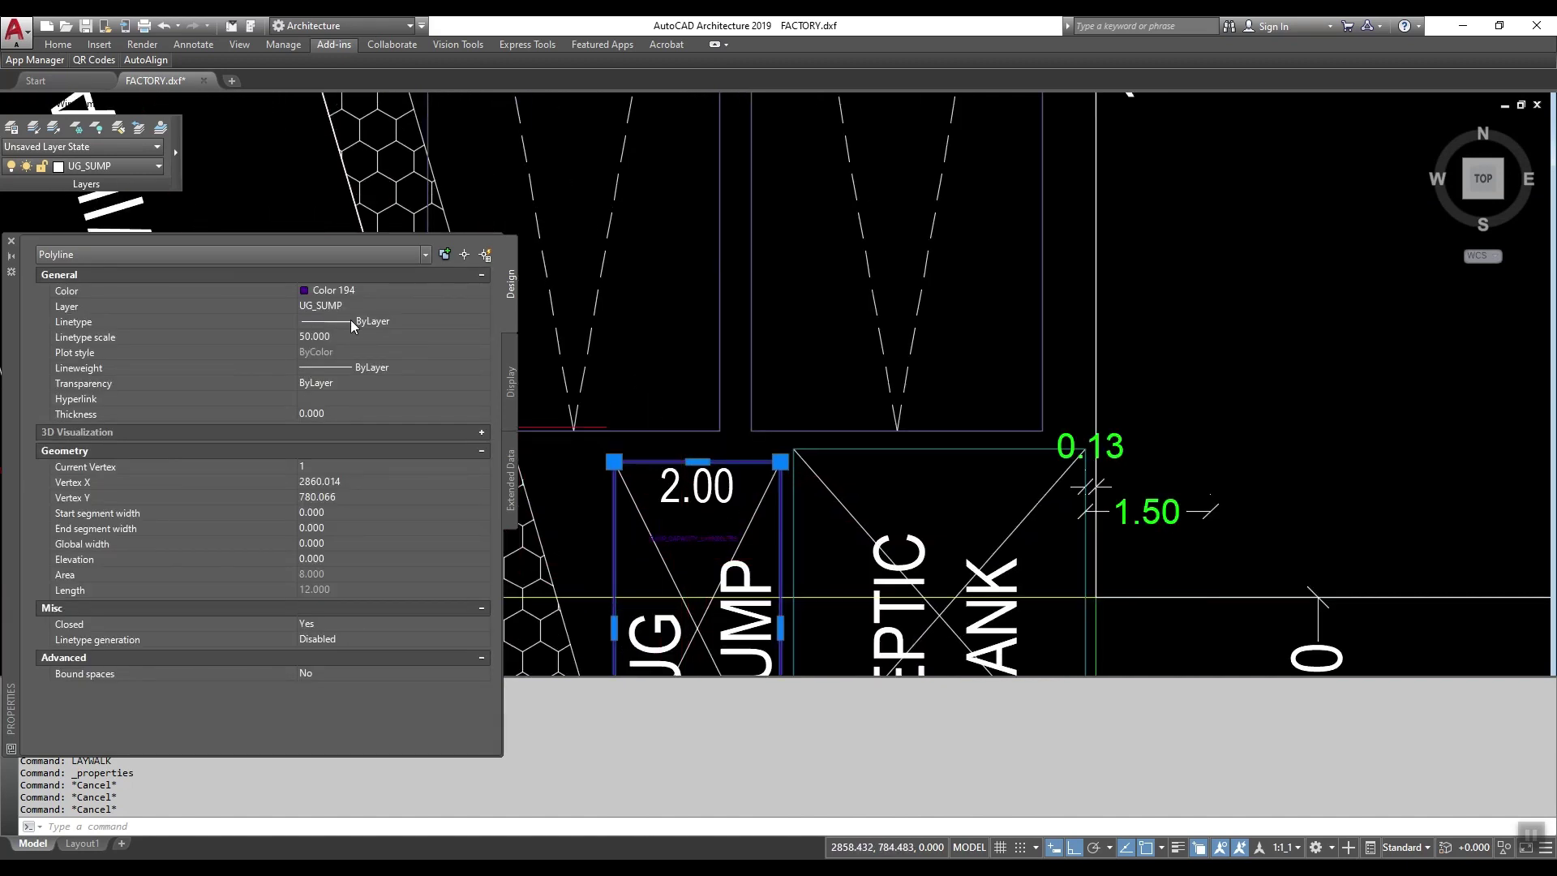
pyautogui.scroll(-2, 685, 442)
pyautogui.scroll(5, 681, 503)
pyautogui.press('Escape')
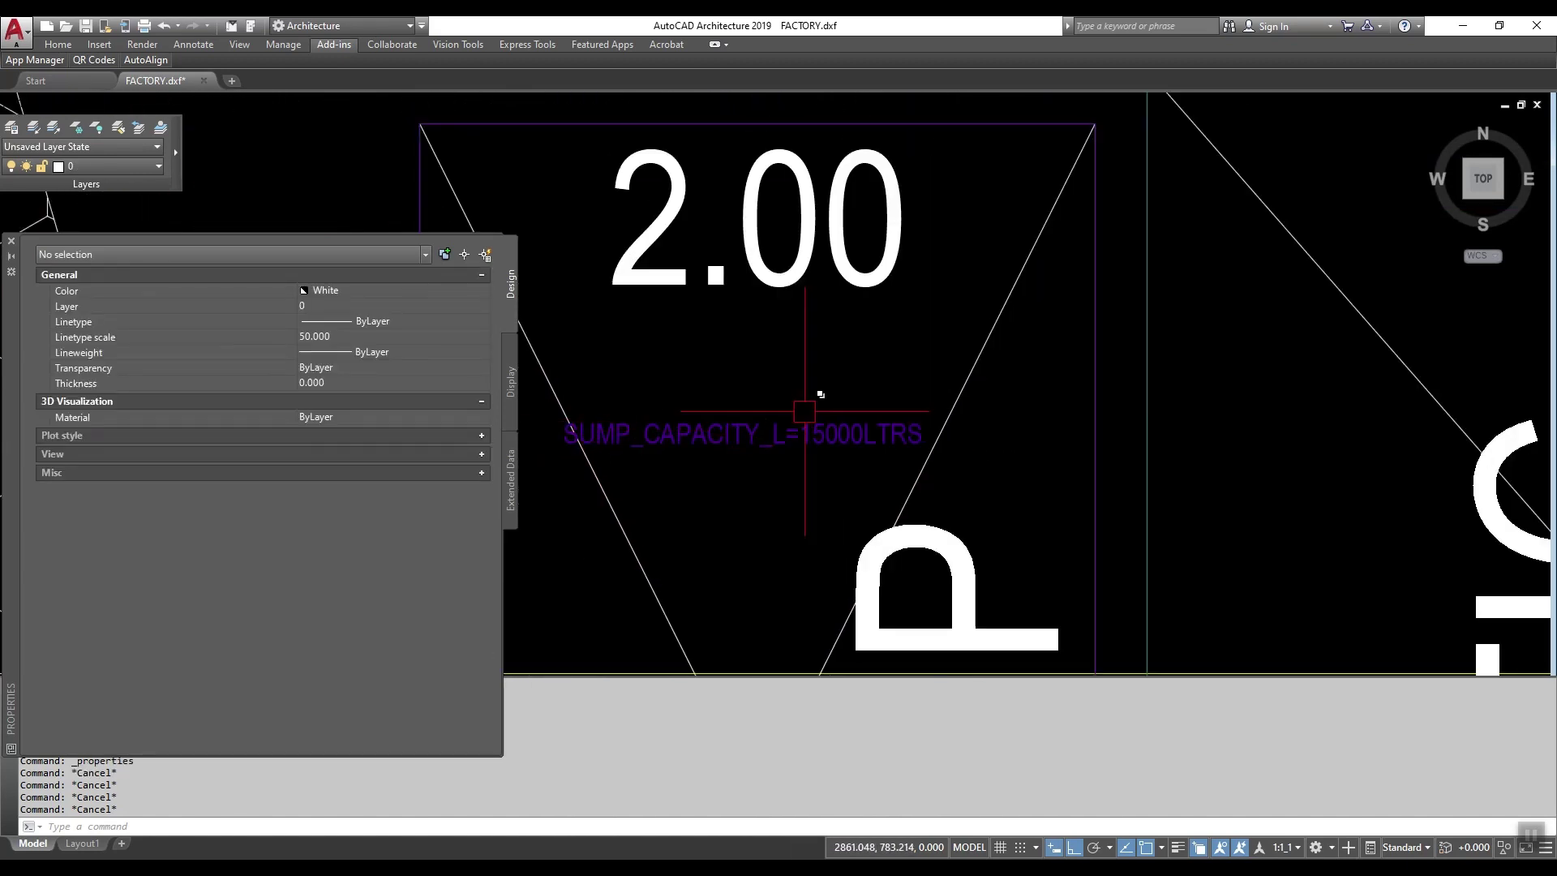
pyautogui.moveTo(660, 476); pyautogui.dragTo(782, 452, button='middle')
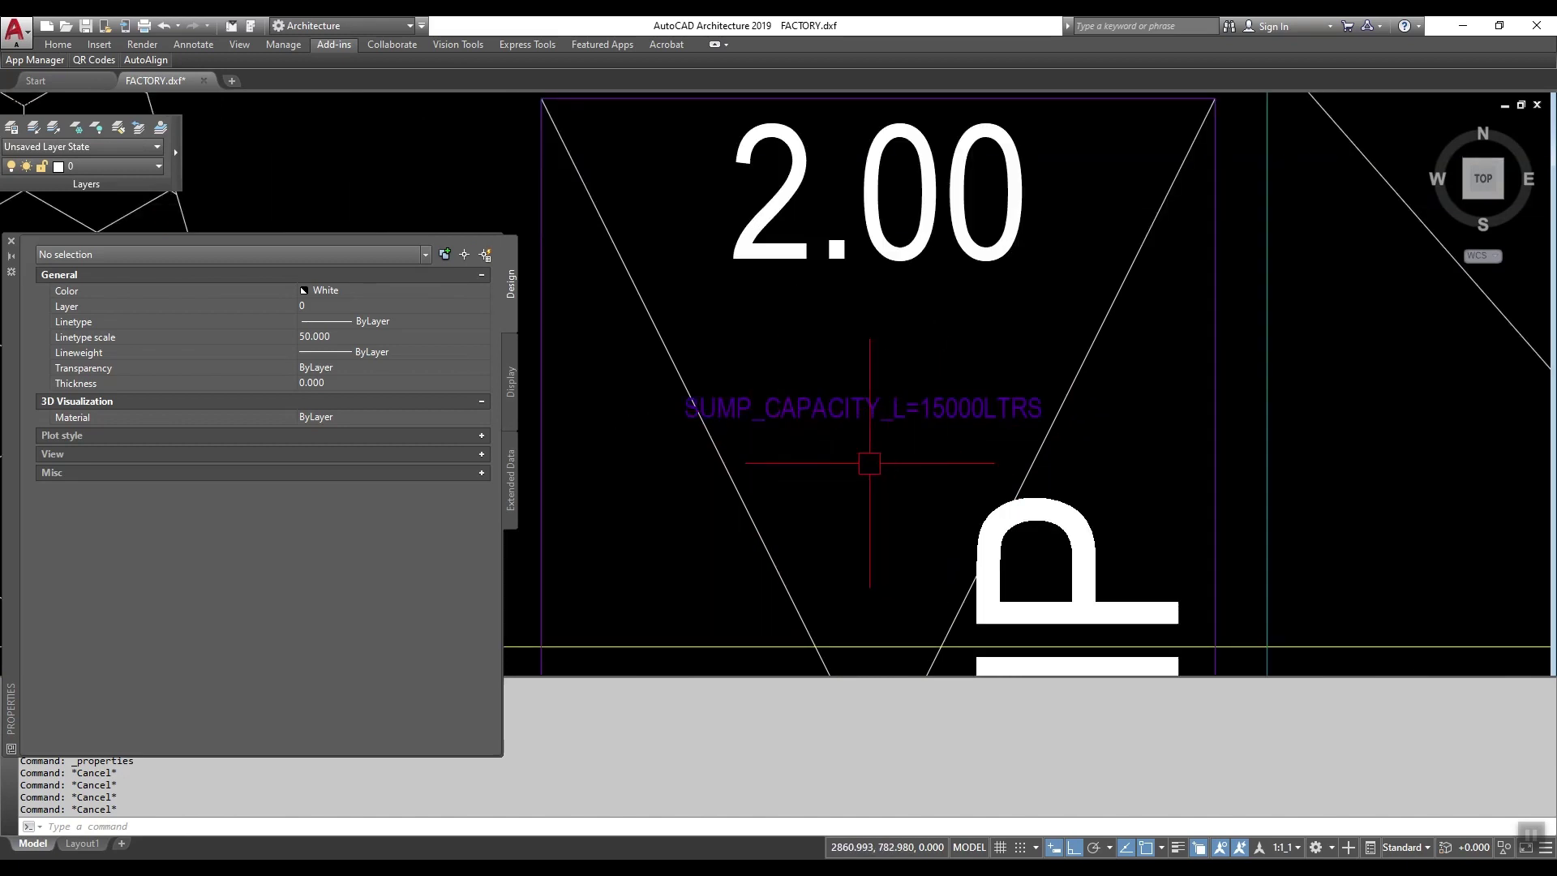
# Step: Inspect the septic tank outline's properties and the green clearance dimensions beside the tank
pyautogui.scroll(-3, 799, 417)
pyautogui.click(981, 432)
pyautogui.scroll(-2, 982, 432)
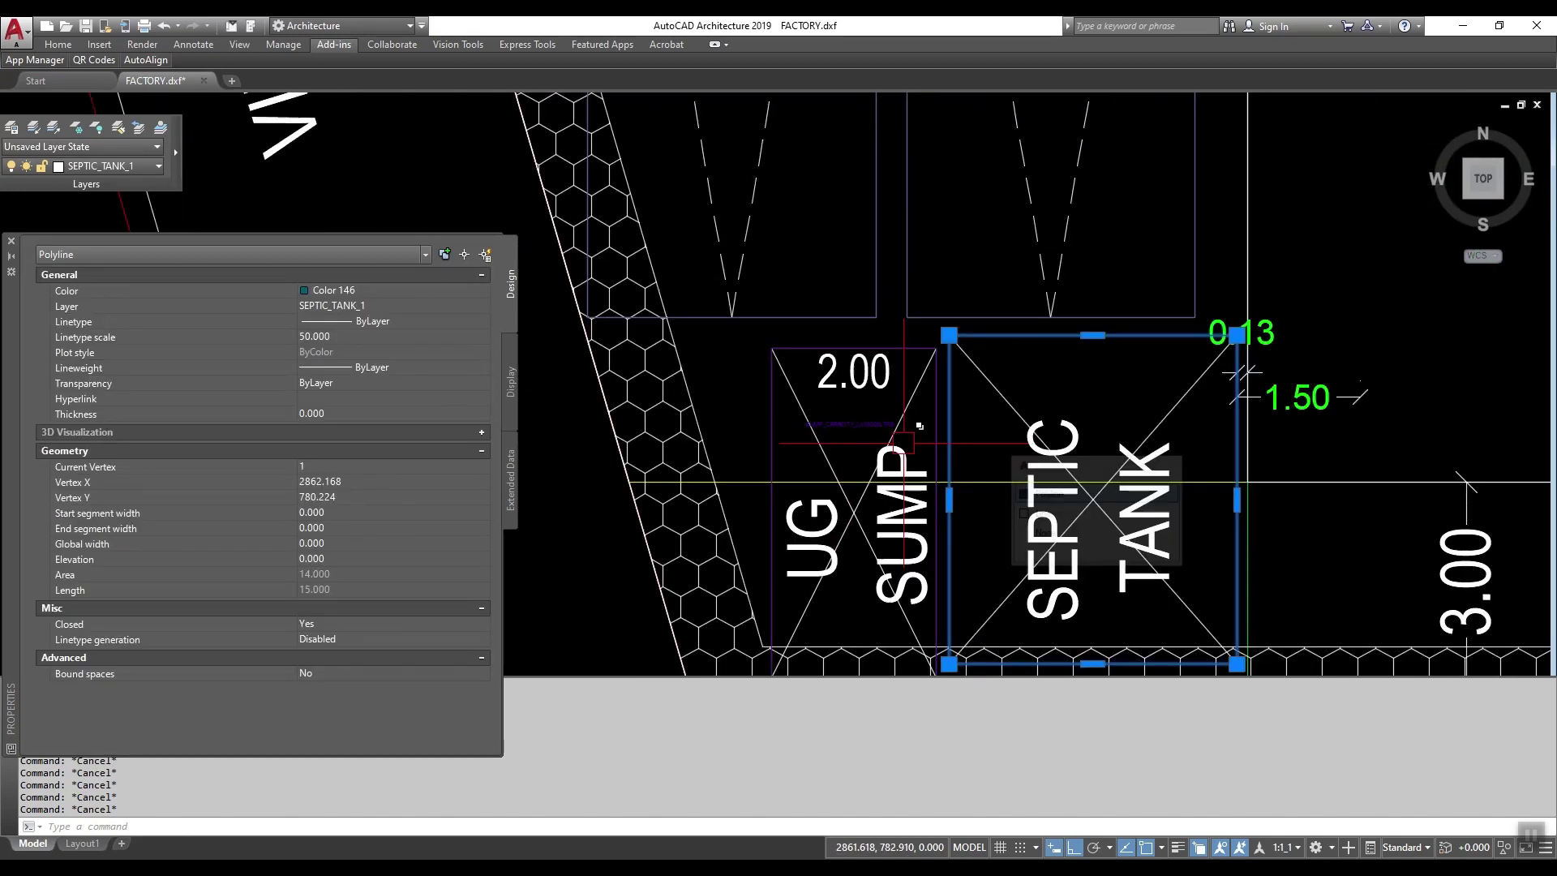
pyautogui.scroll(-2, 663, 432)
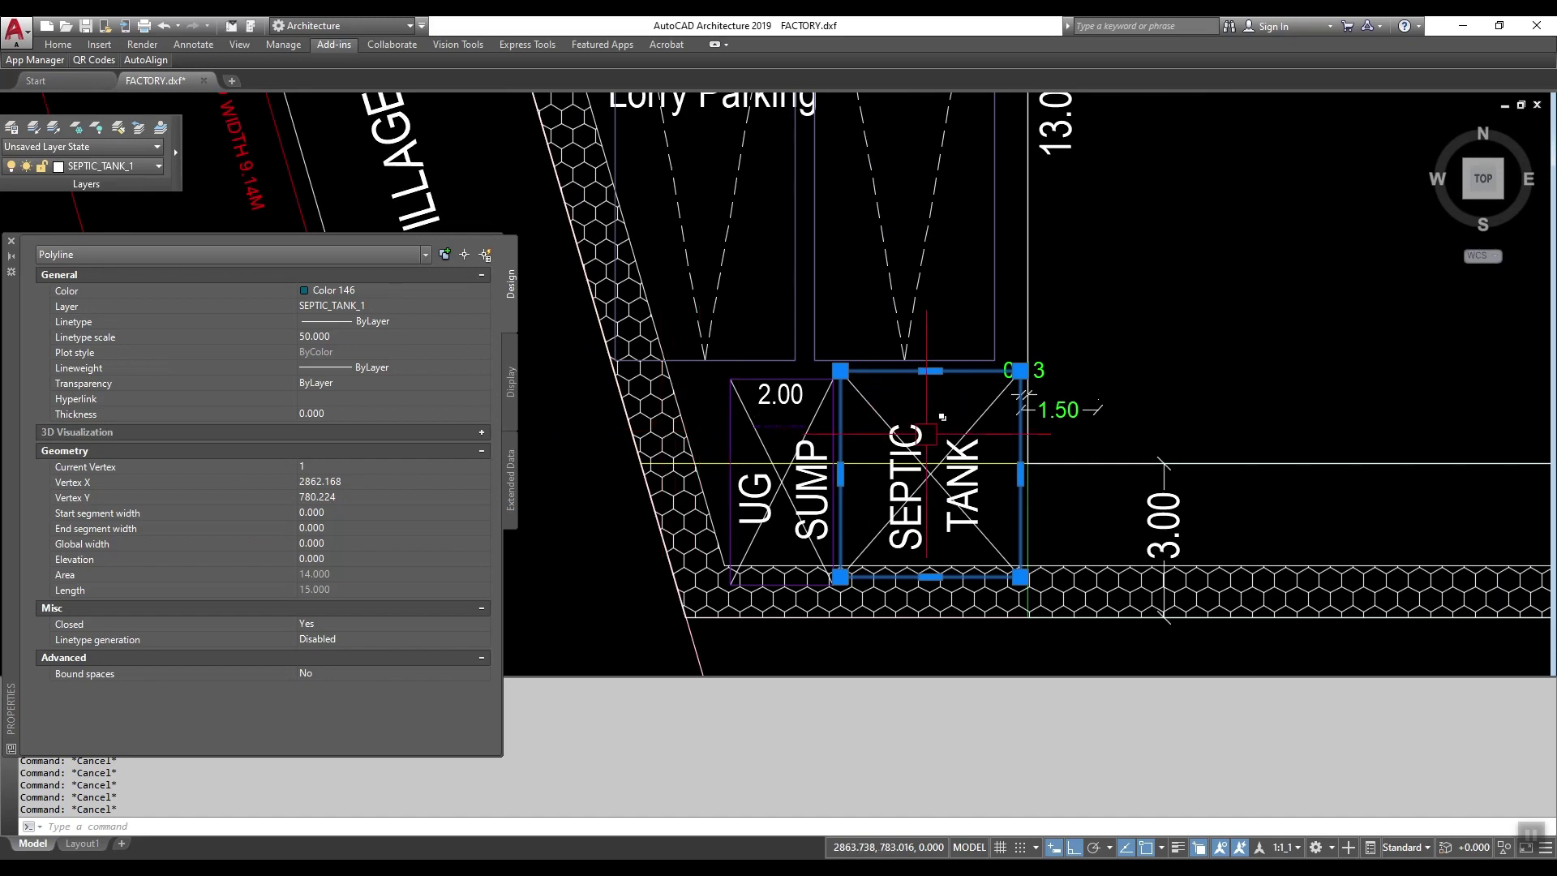
pyautogui.press('Escape')
pyautogui.scroll(5, 1033, 375)
pyautogui.scroll(-2, 994, 372)
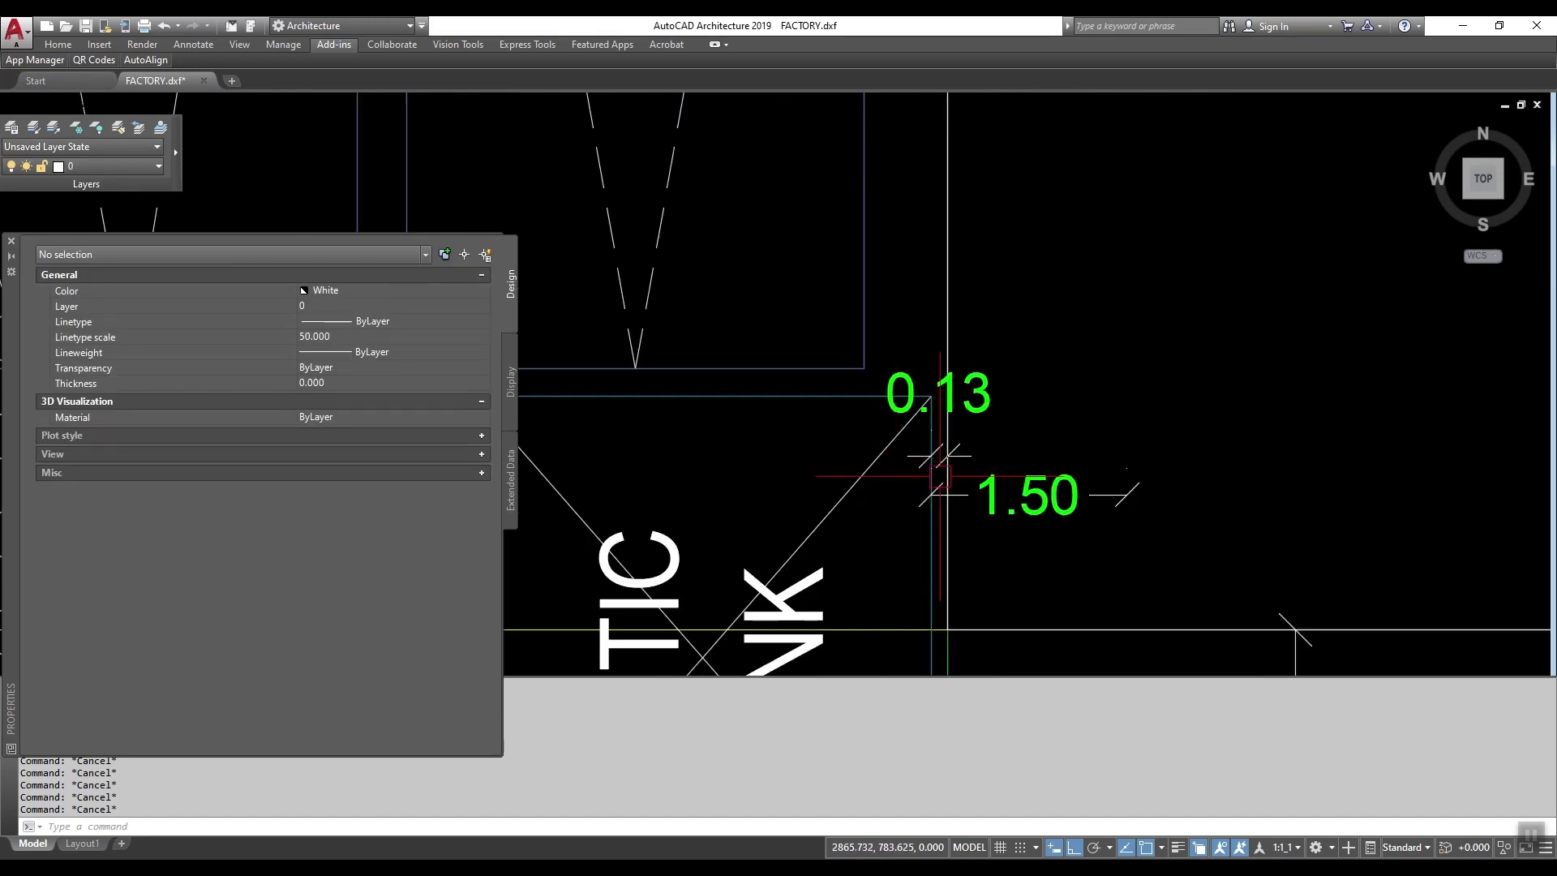
# Step: Examine the properties and extent of the yellow front setback polyline around the lorry parking area
pyautogui.scroll(-5, 1127, 507)
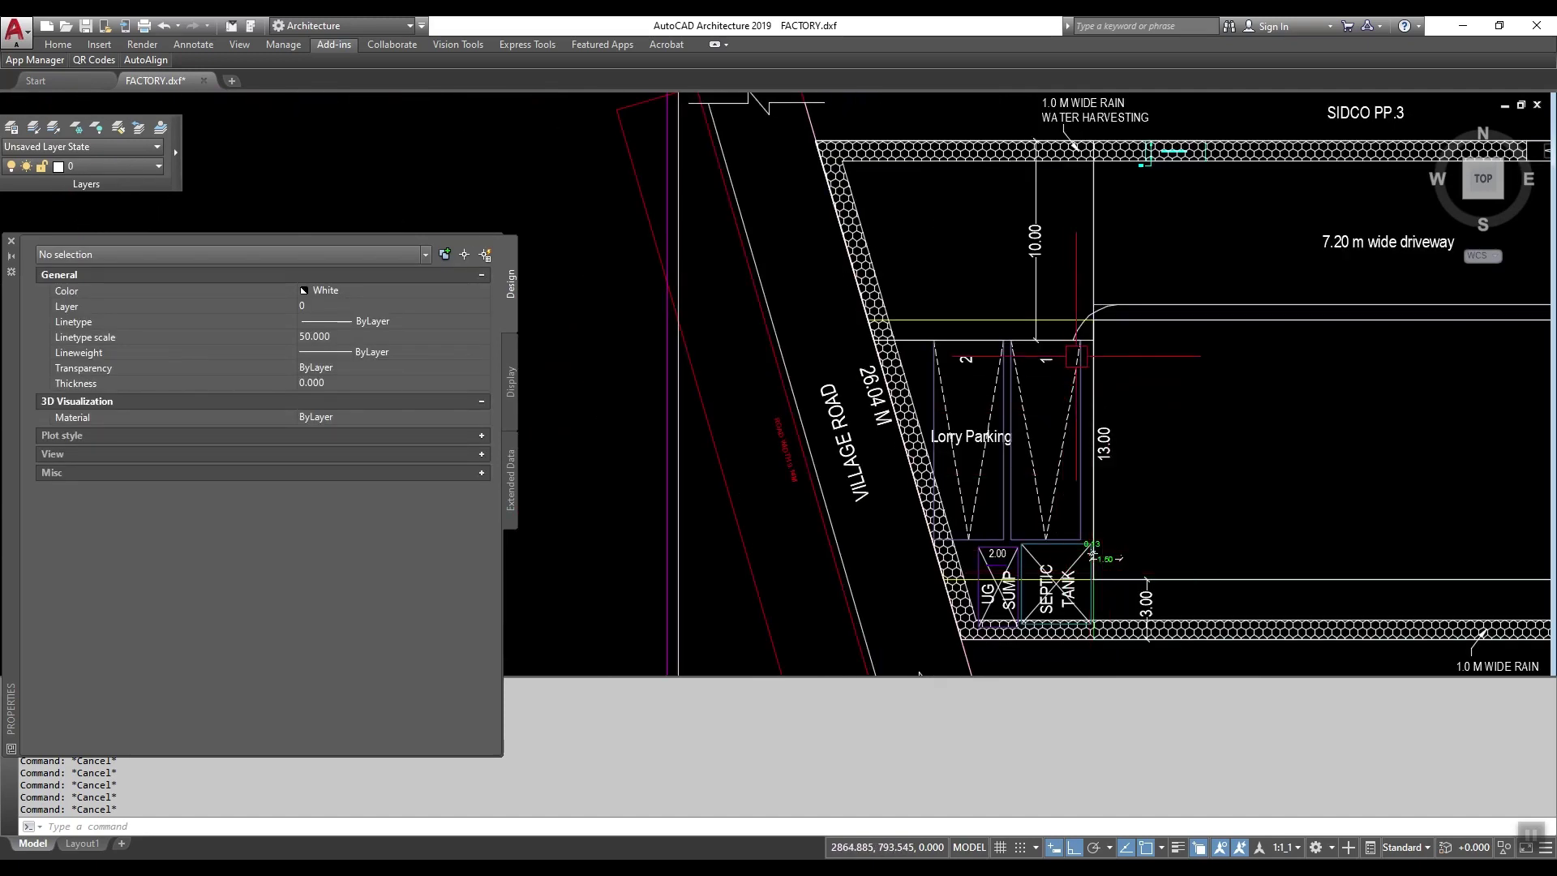
pyautogui.scroll(-3, 1118, 357)
pyautogui.scroll(5, 815, 343)
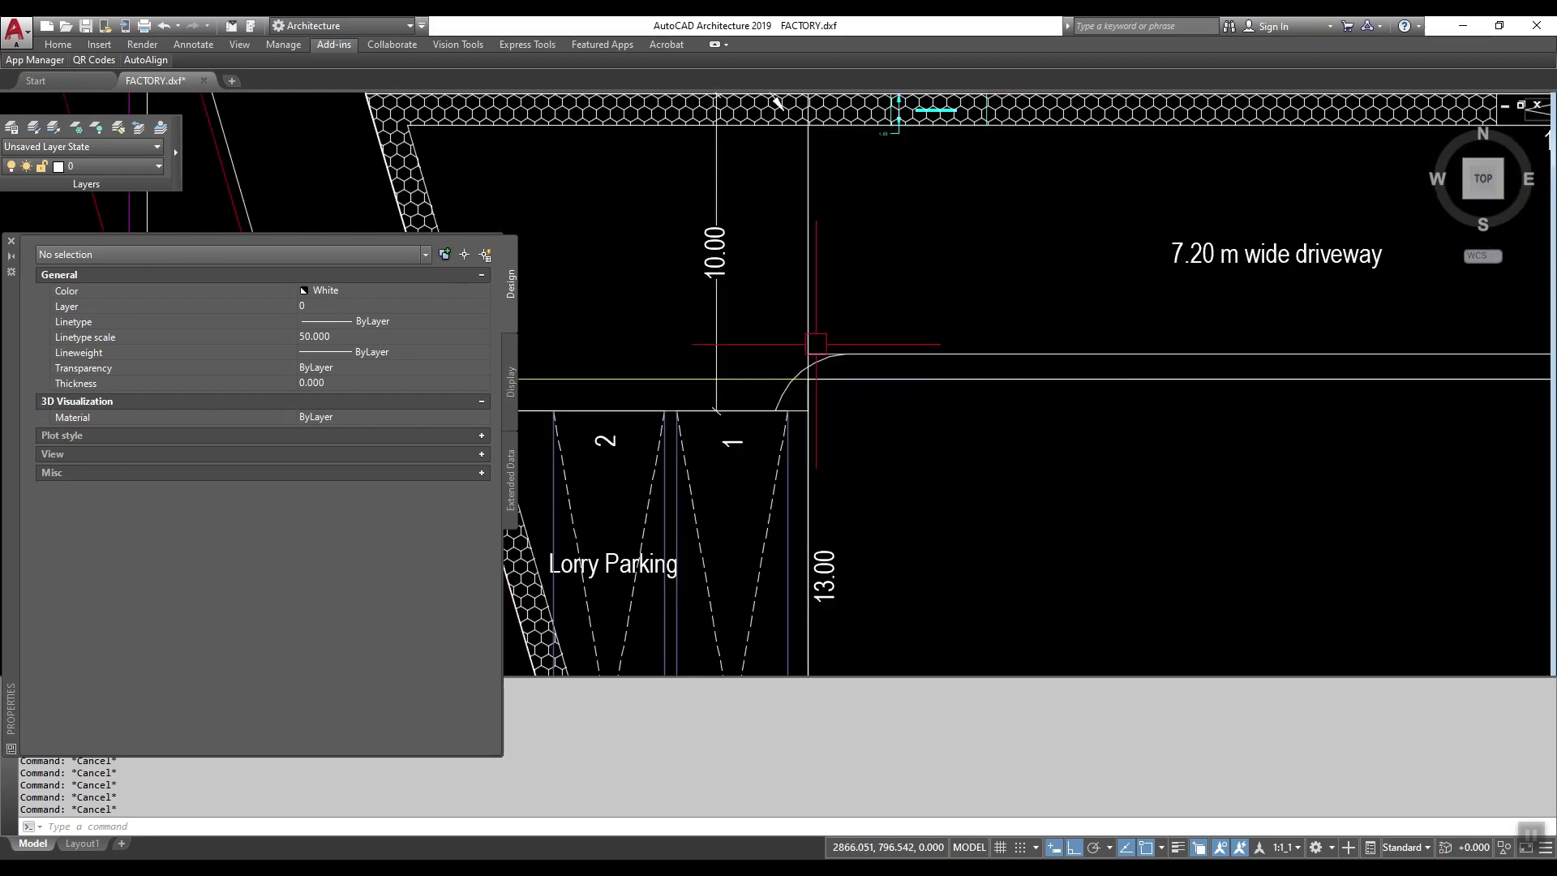
pyautogui.click(673, 377)
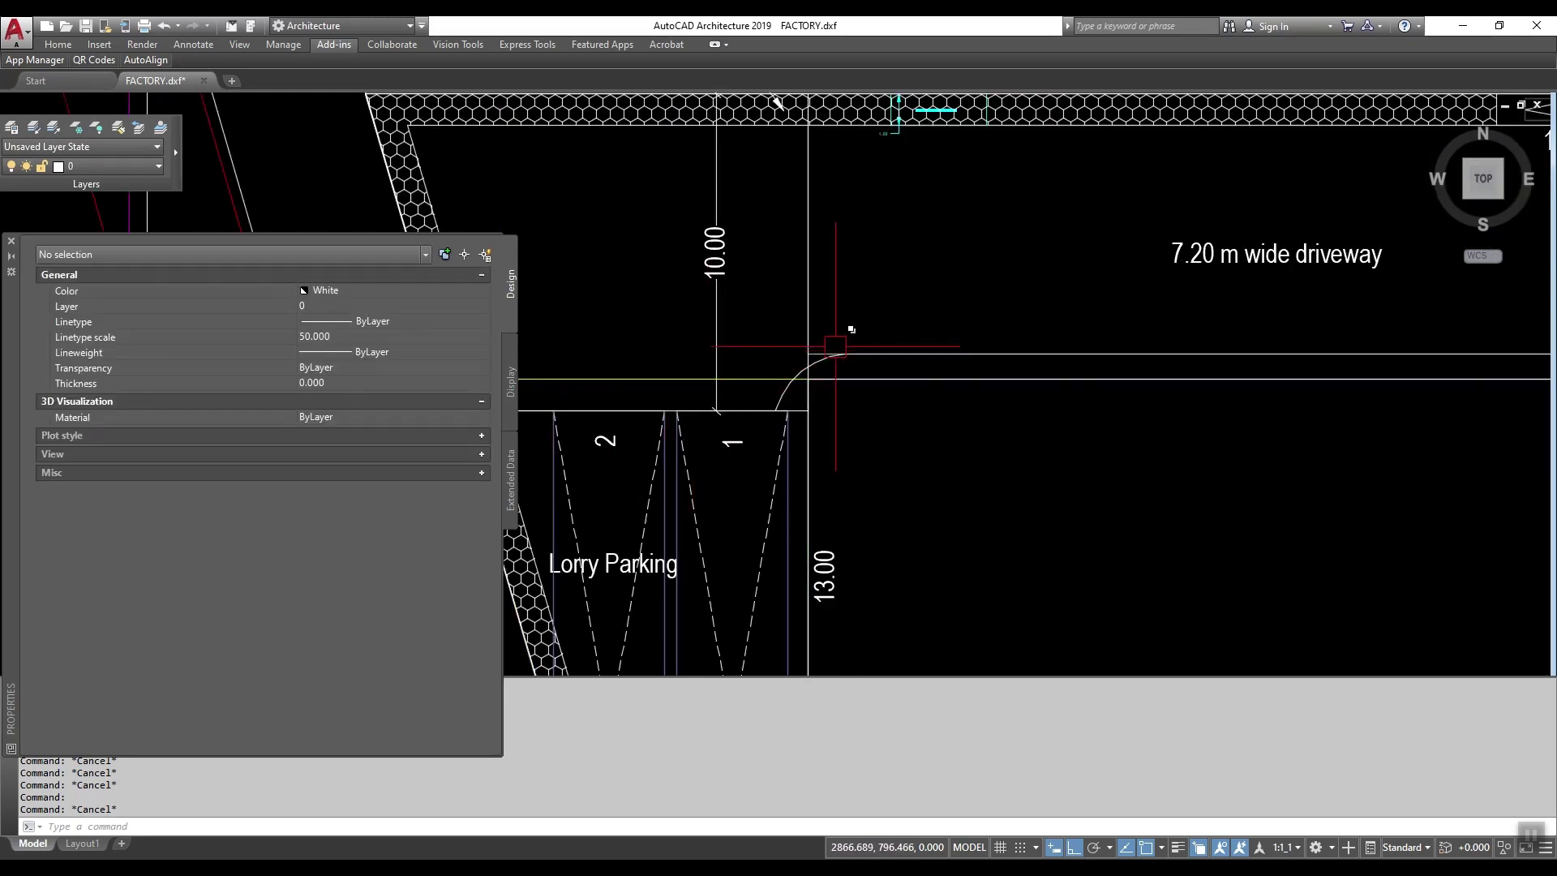
pyautogui.scroll(-6, 768, 379)
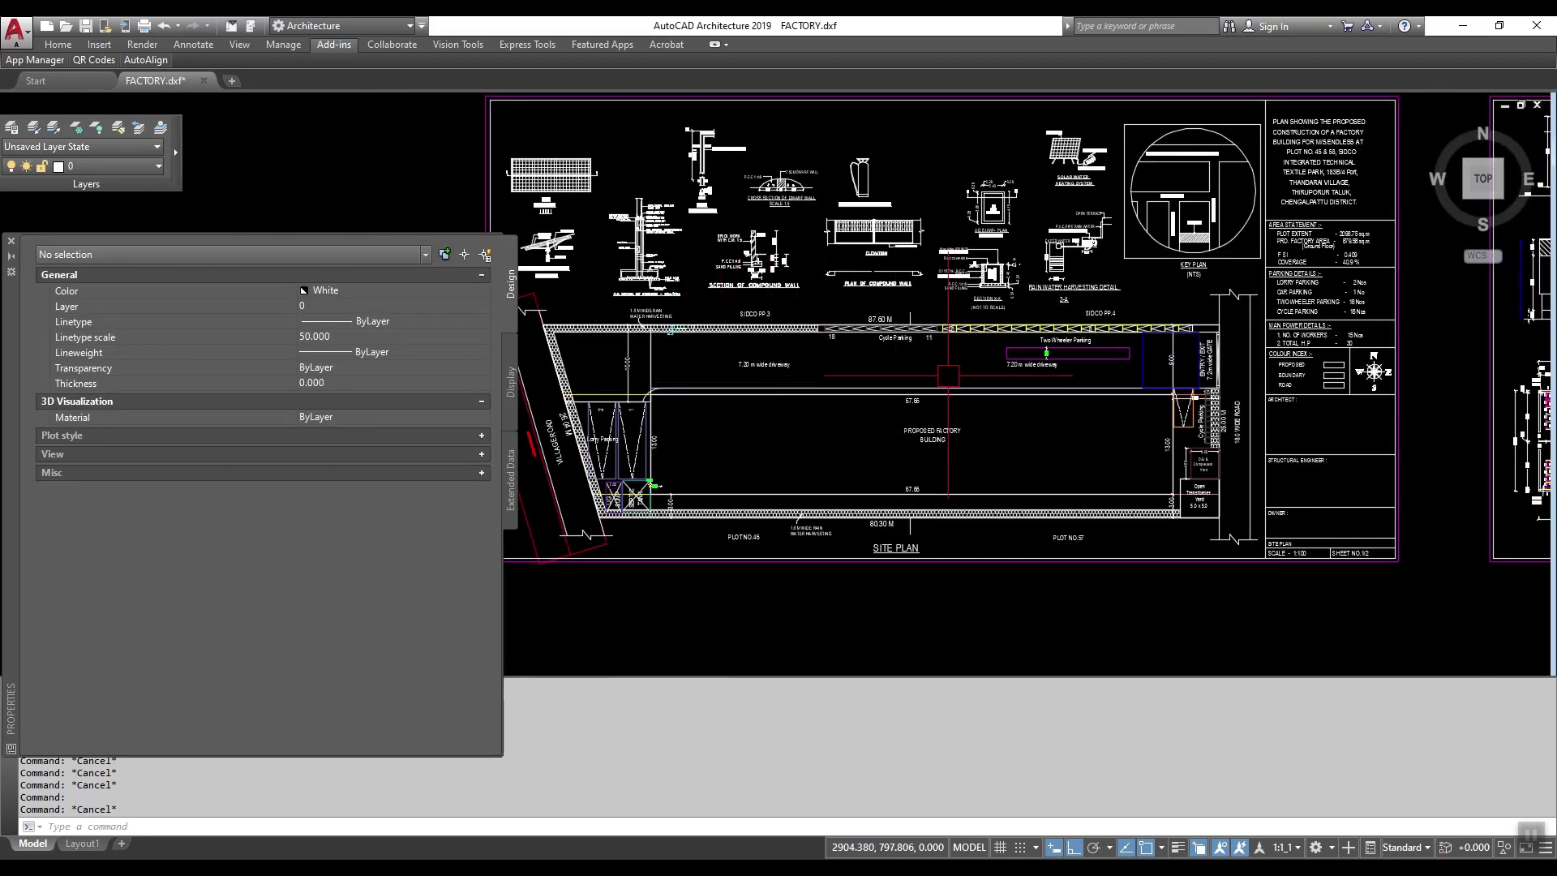
pyautogui.scroll(4, 607, 392)
pyautogui.click(600, 398)
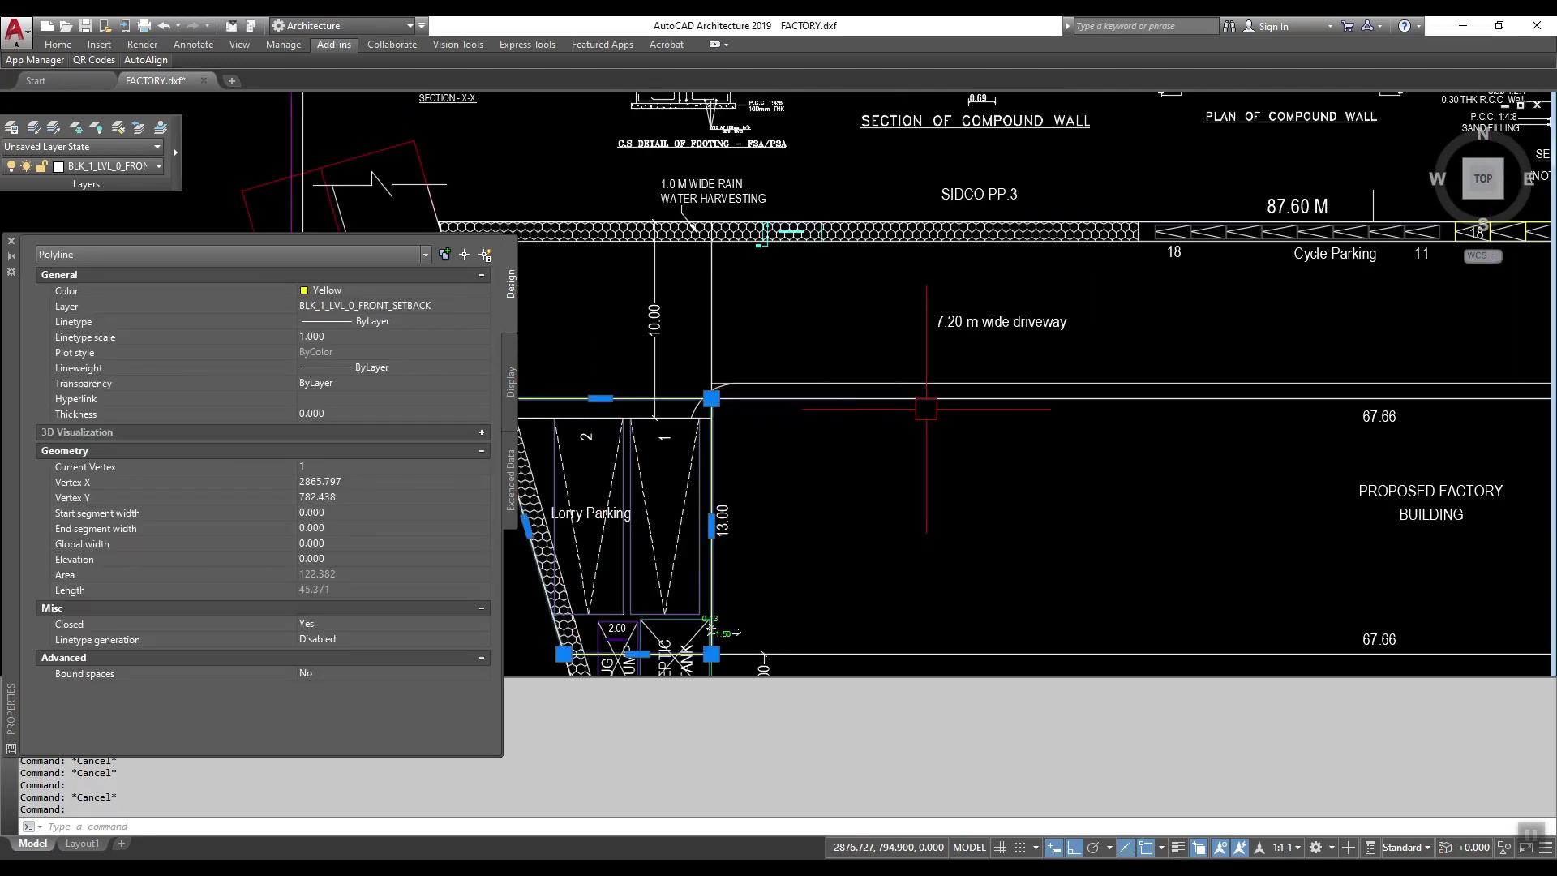
pyautogui.scroll(-4, 599, 398)
pyautogui.scroll(5, 646, 374)
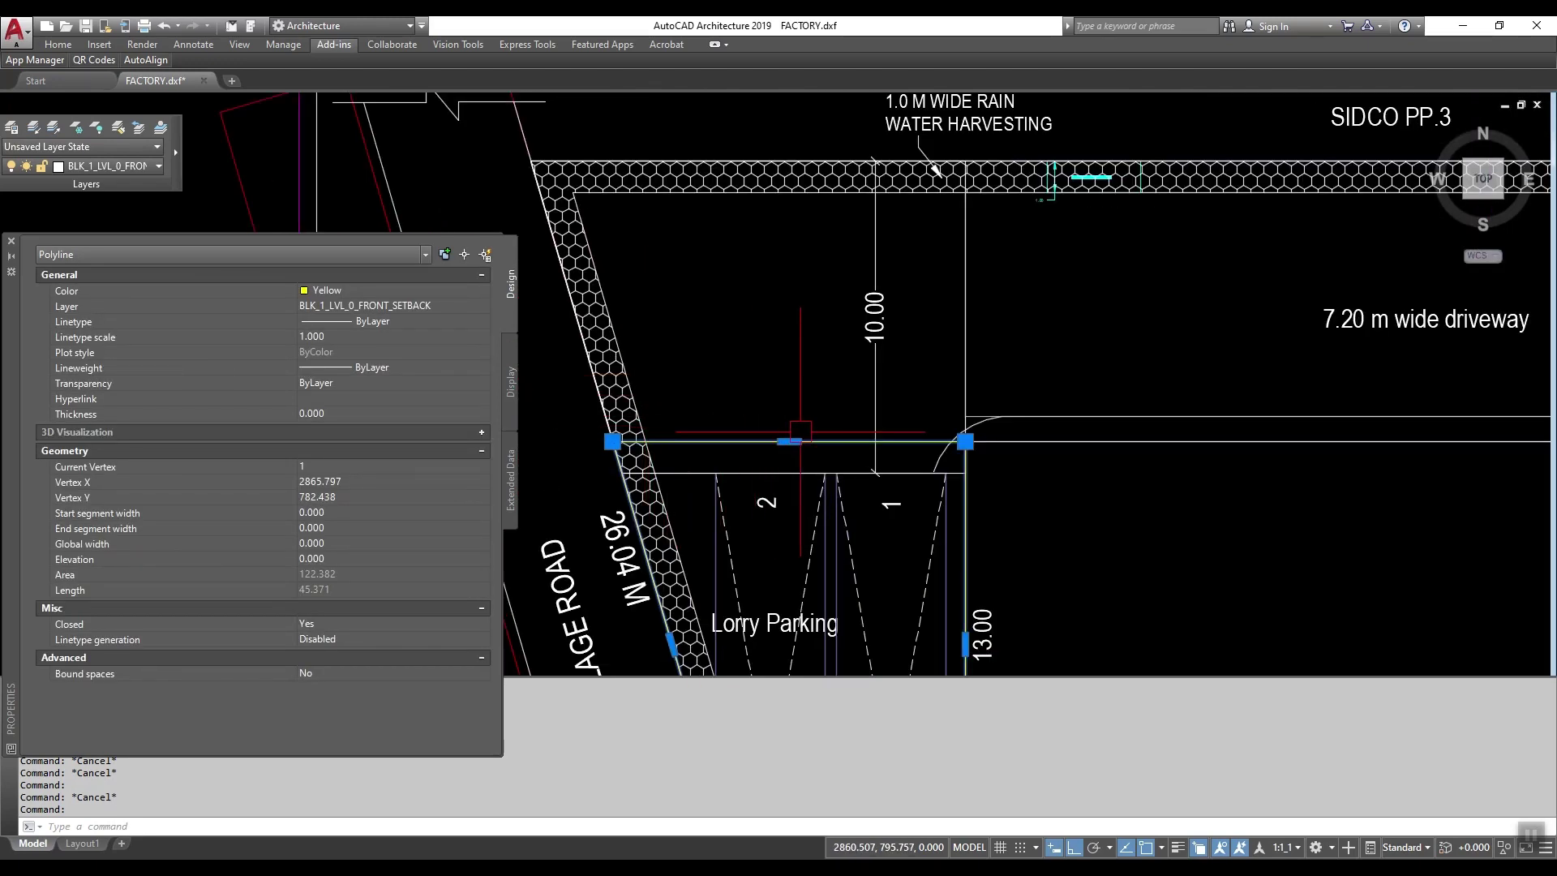
pyautogui.press('Escape')
# Step: Select the BLK_1_LVL_0_SIDE_SETBACK1 polyline at the building's upper-left corner and check its properties
pyautogui.click(966, 441)
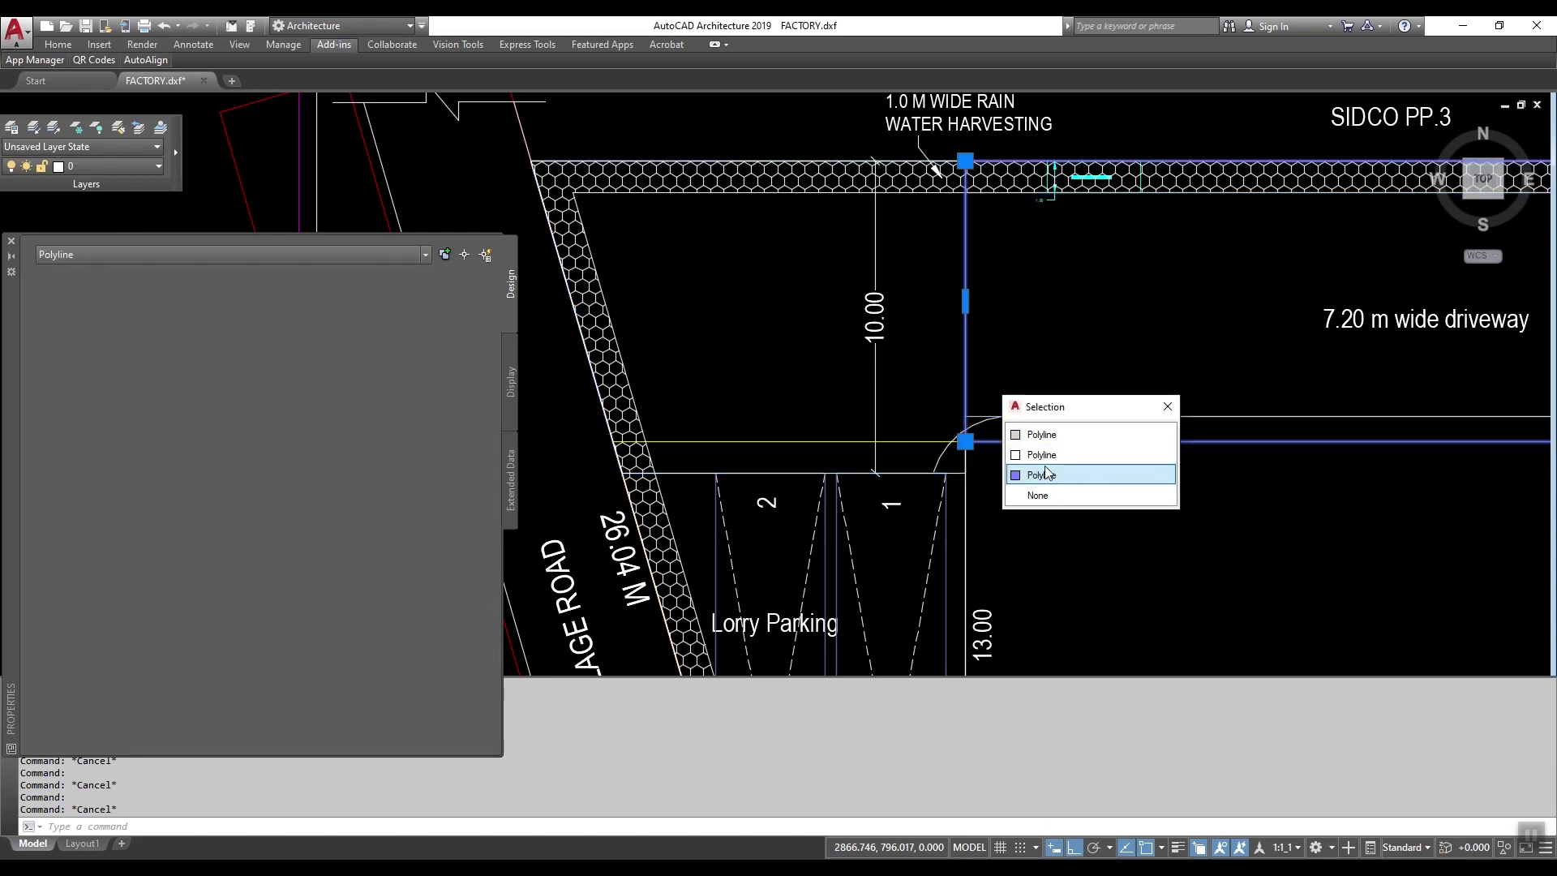
pyautogui.click(1018, 474)
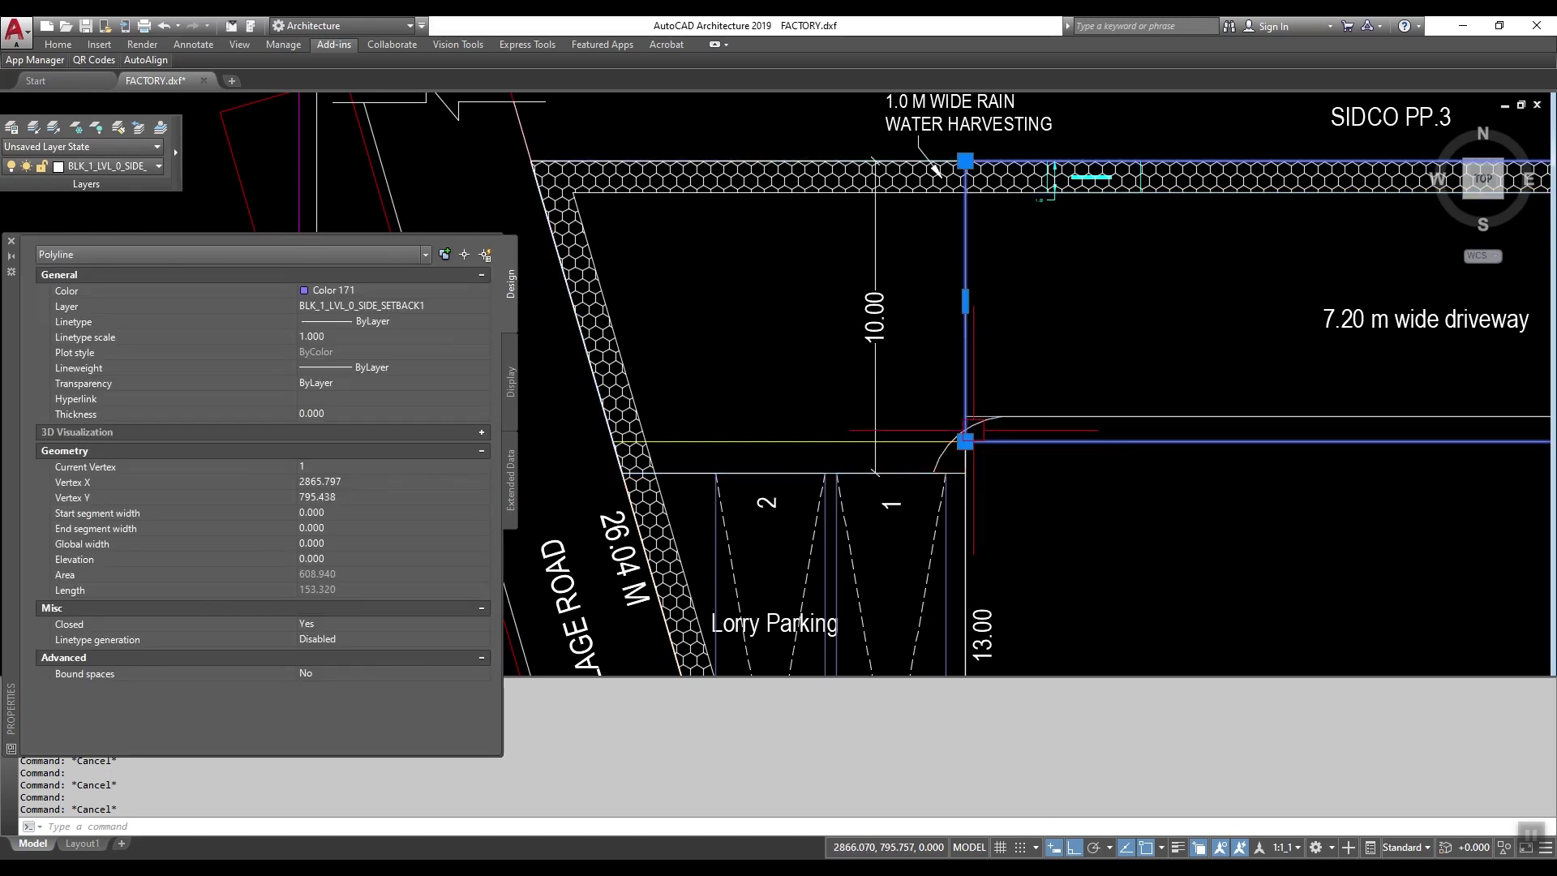
pyautogui.press('Escape')
# Step: Recheck the front setback polyline and look closely at where it meets the rain water harvesting strip
pyautogui.click(843, 442)
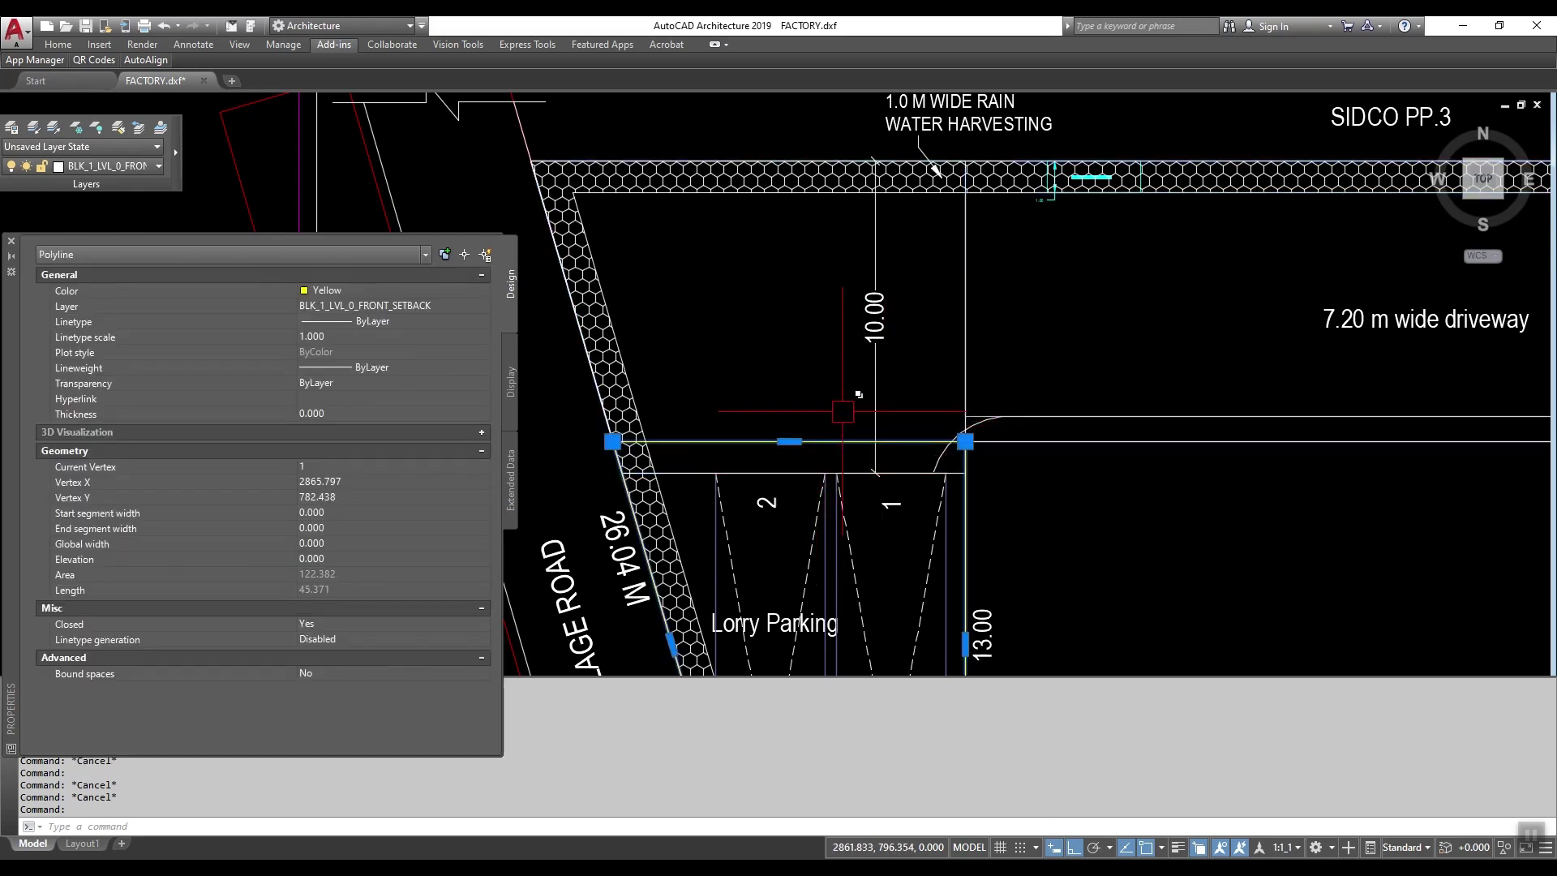
pyautogui.scroll(-2, 843, 411)
pyautogui.press('Escape')
pyautogui.scroll(5, 736, 384)
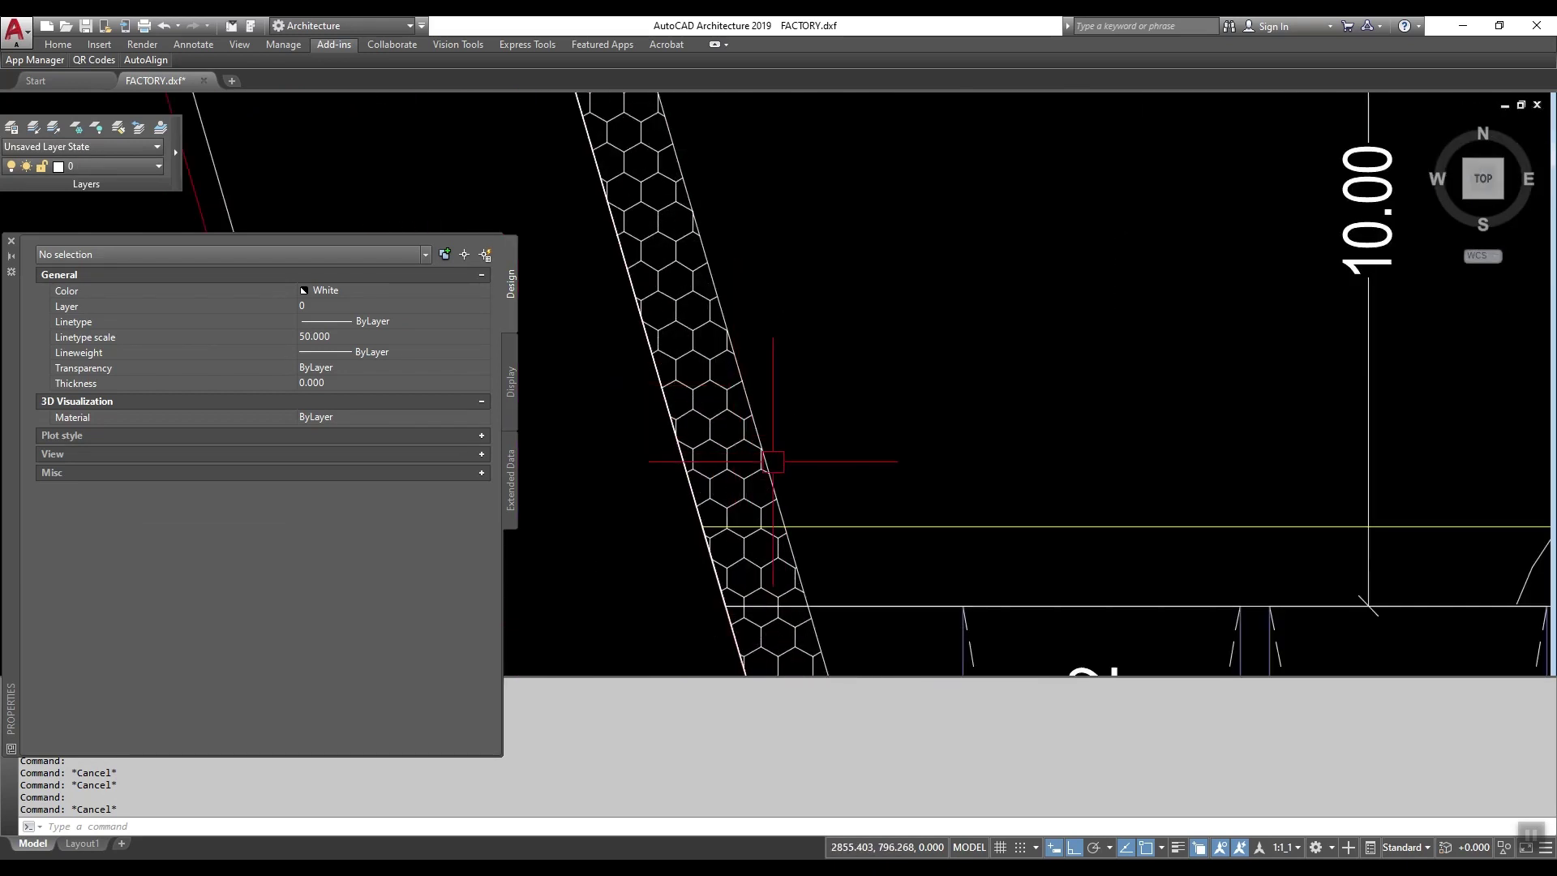
pyautogui.scroll(-4, 772, 462)
pyautogui.press('Escape')
# Step: Select the driveway outline polyline beside the 10.00 dimension and check its layer and properties
pyautogui.click(672, 507)
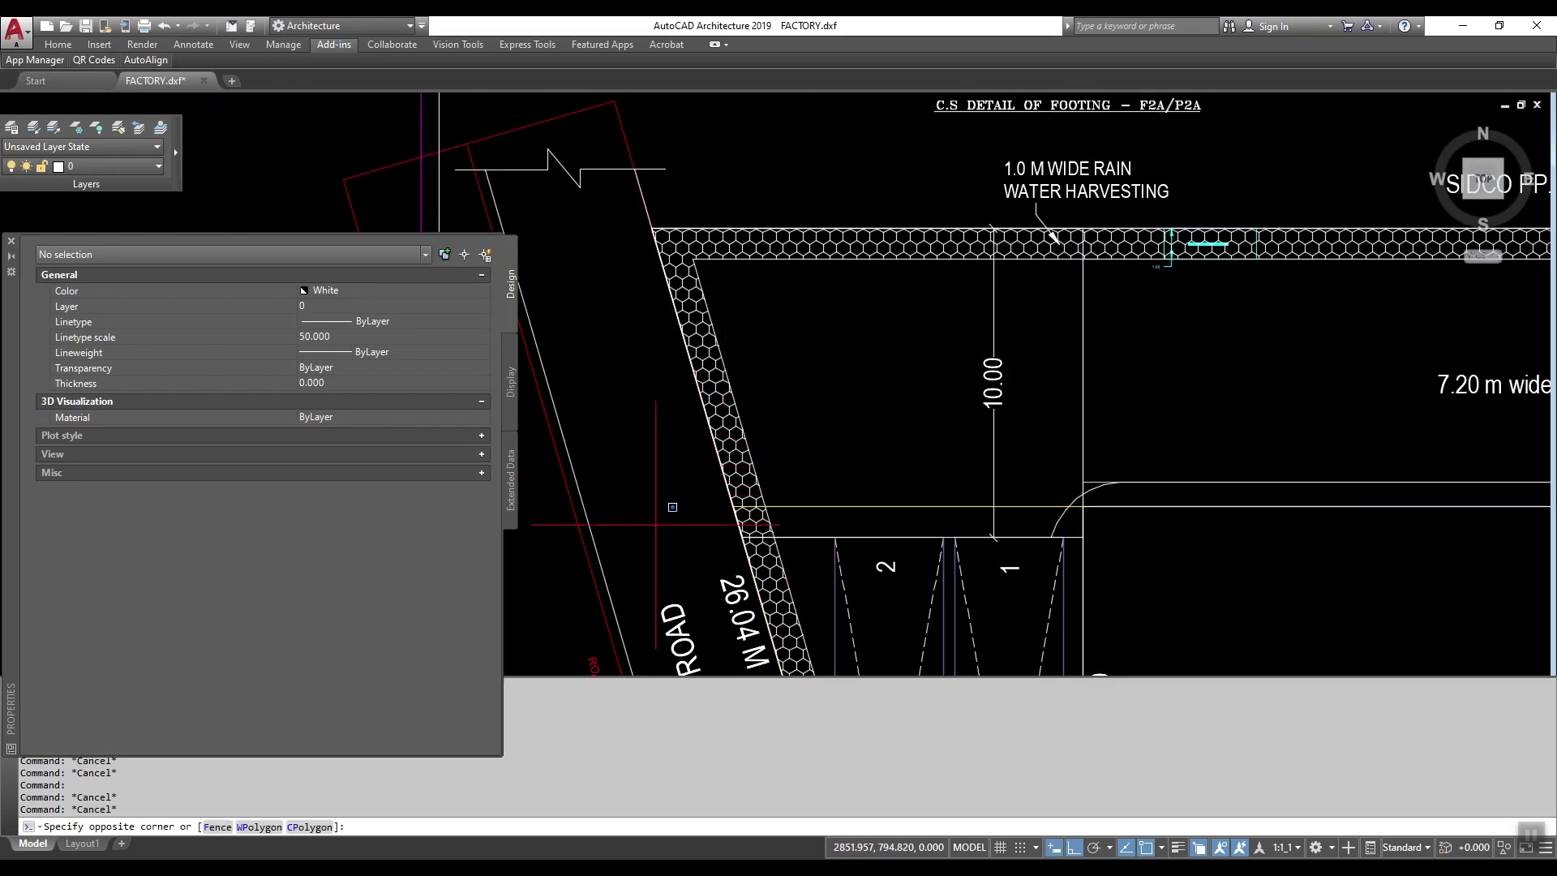
pyautogui.click(1115, 235)
pyautogui.press('Escape')
pyautogui.click(1077, 335)
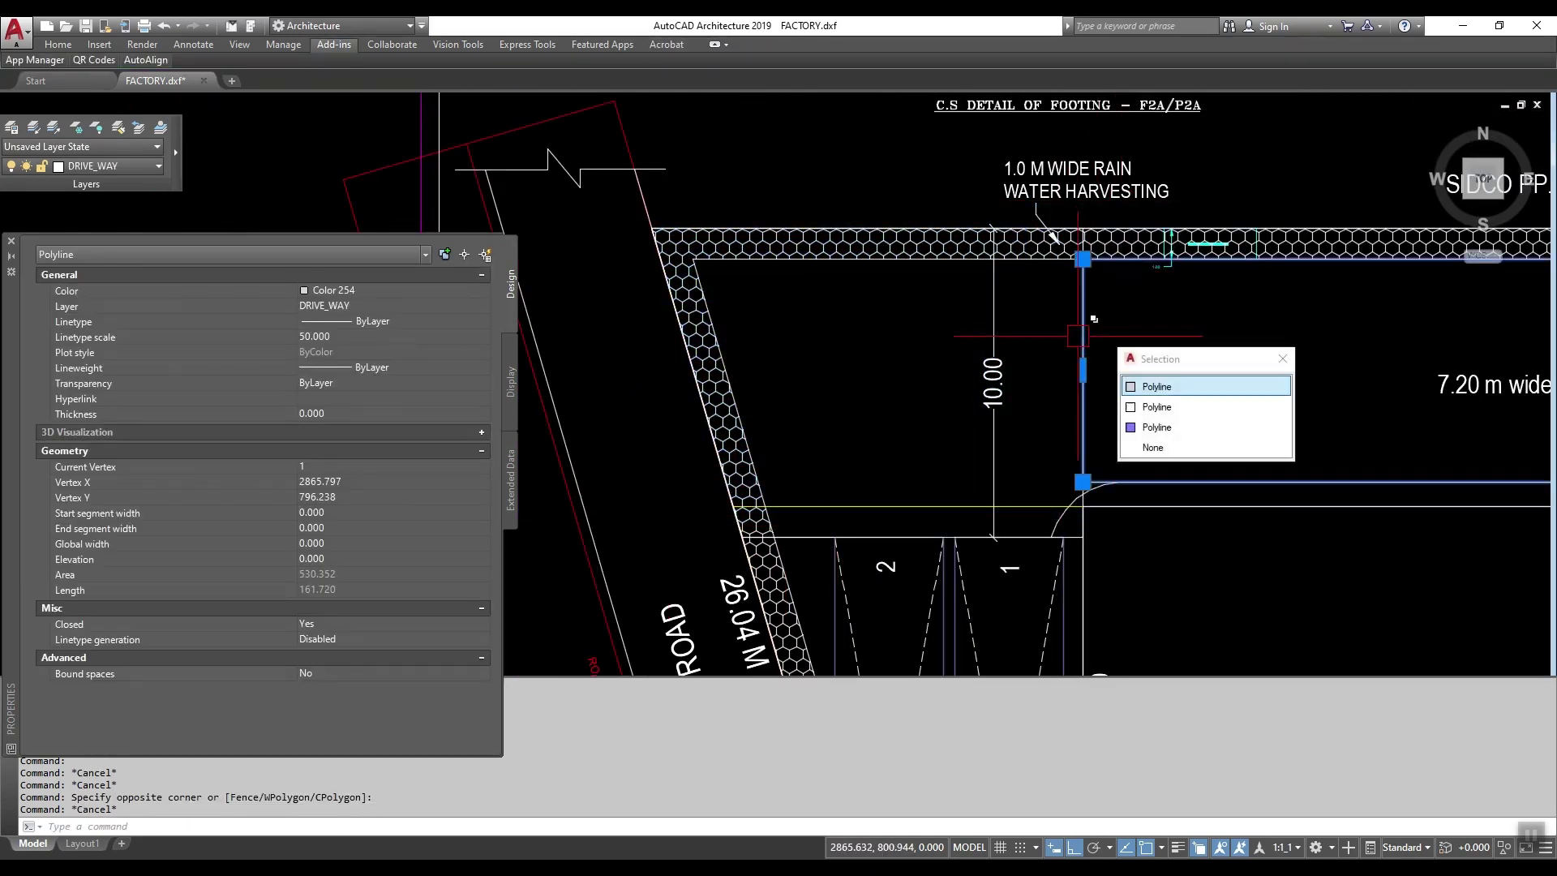
pyautogui.press('Escape')
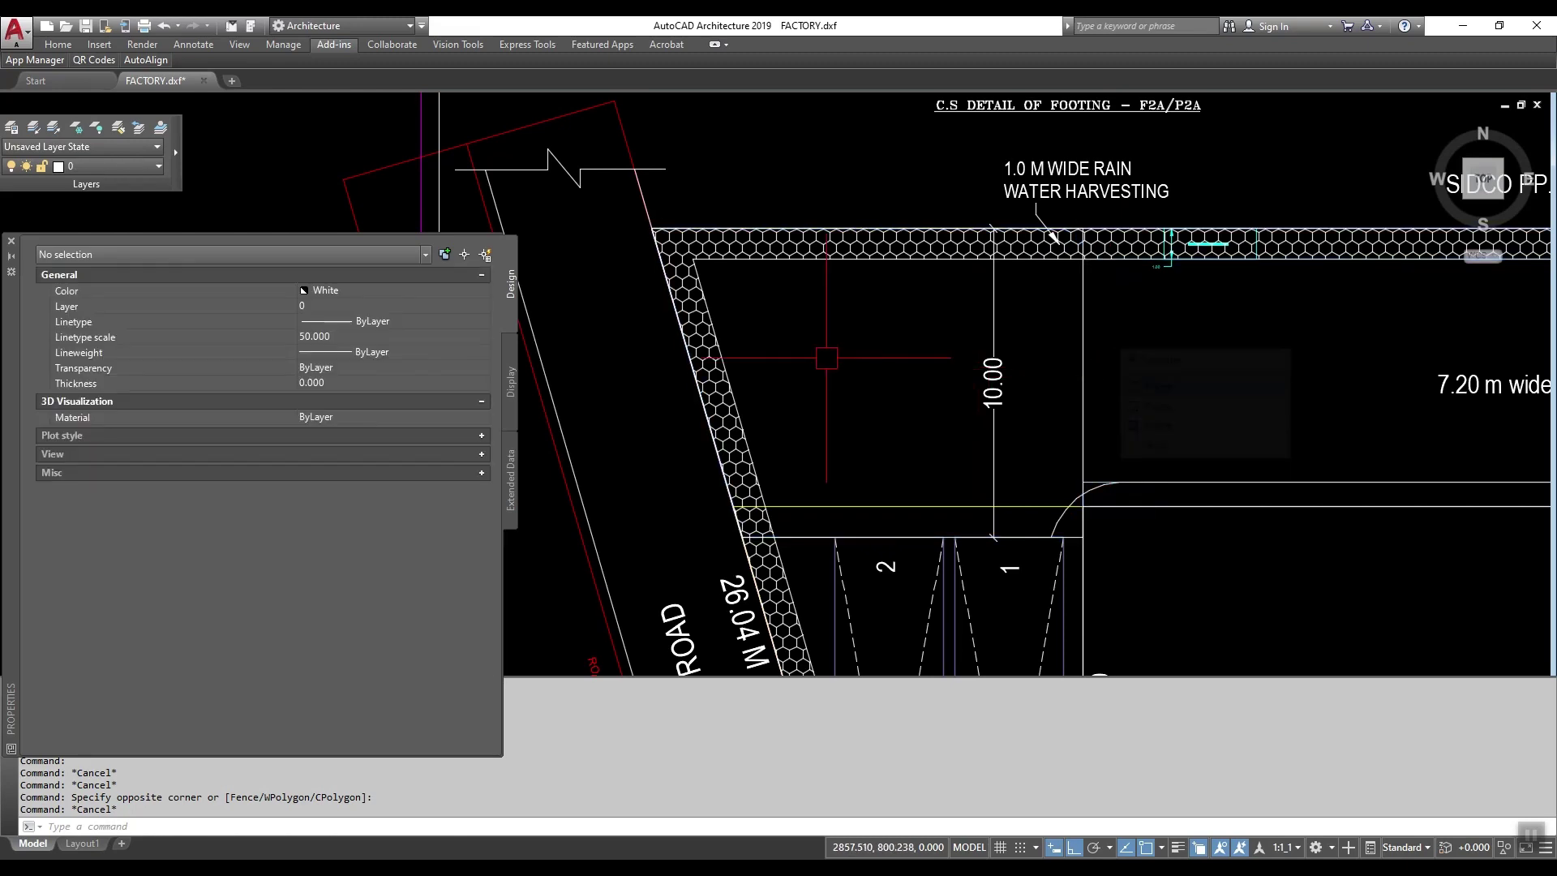
# Step: Select the yellow outline of two-wheeler parking slot 18 and check its layer and properties
pyautogui.scroll(-6, 1153, 393)
pyautogui.scroll(6, 1185, 321)
pyautogui.scroll(4, 1045, 391)
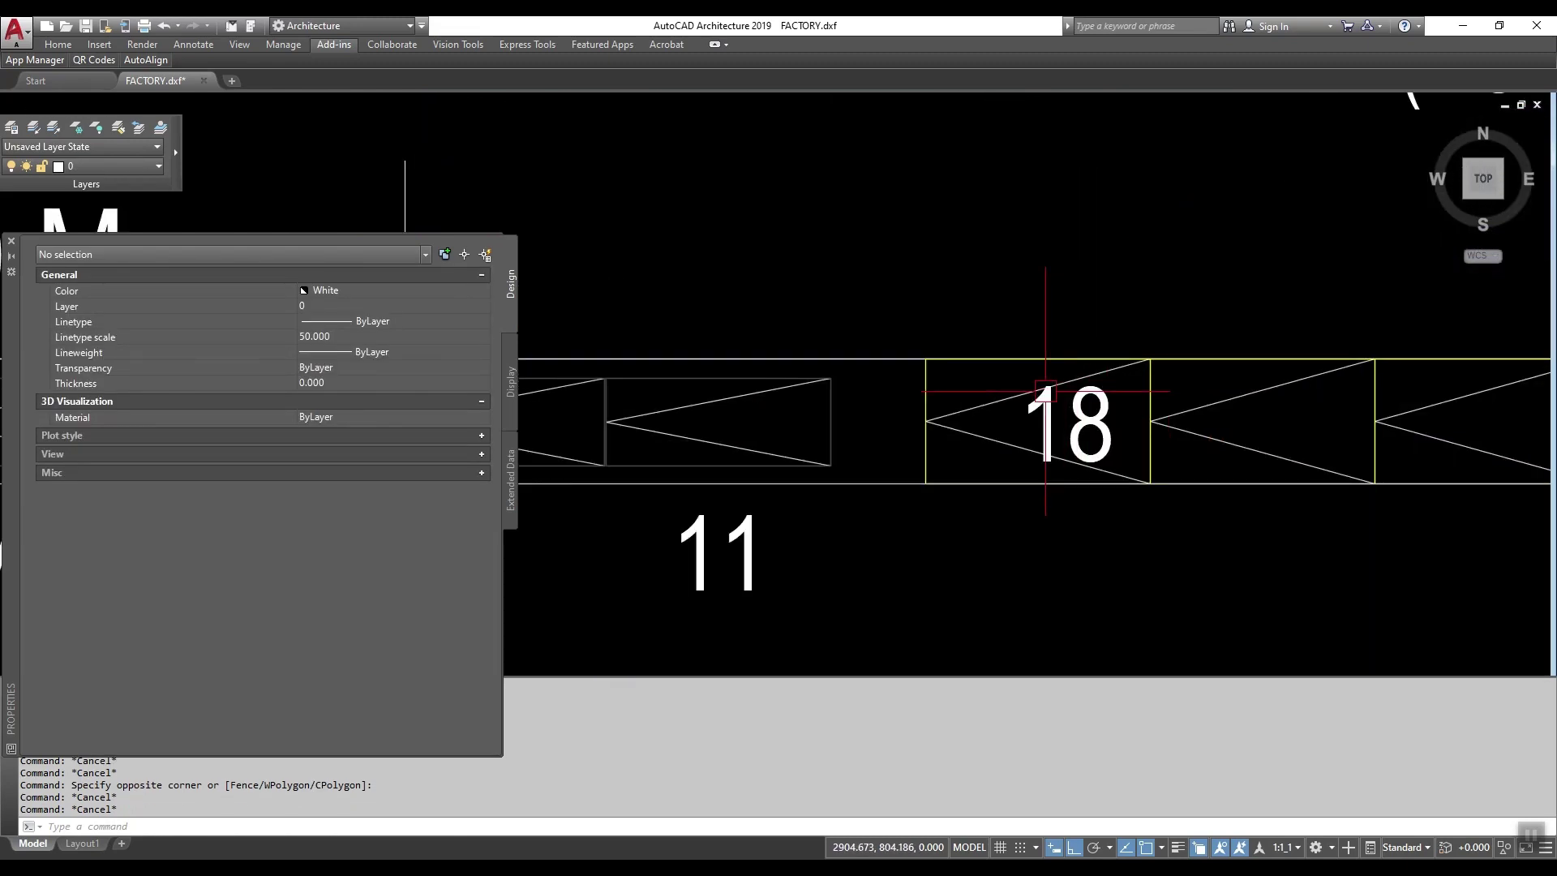
pyautogui.click(923, 384)
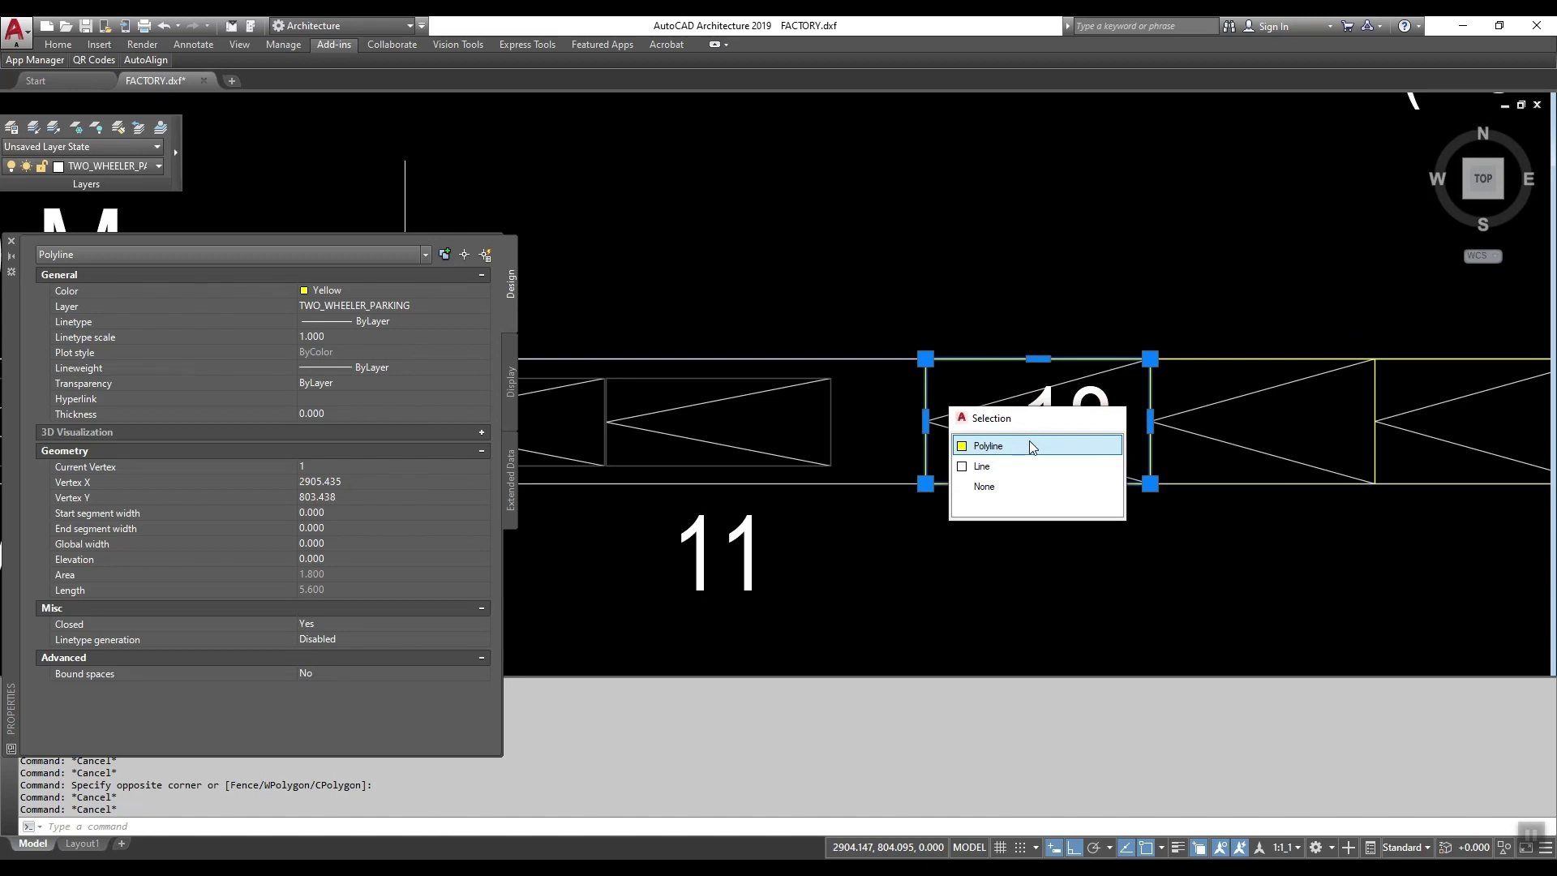
pyautogui.press('Escape')
# Step: Inspect the properties and extent of the magenta two-wheeler driveway rectangle below the Two Wheeler Parking label
pyautogui.scroll(-8, 1029, 440)
pyautogui.scroll(3, 1317, 508)
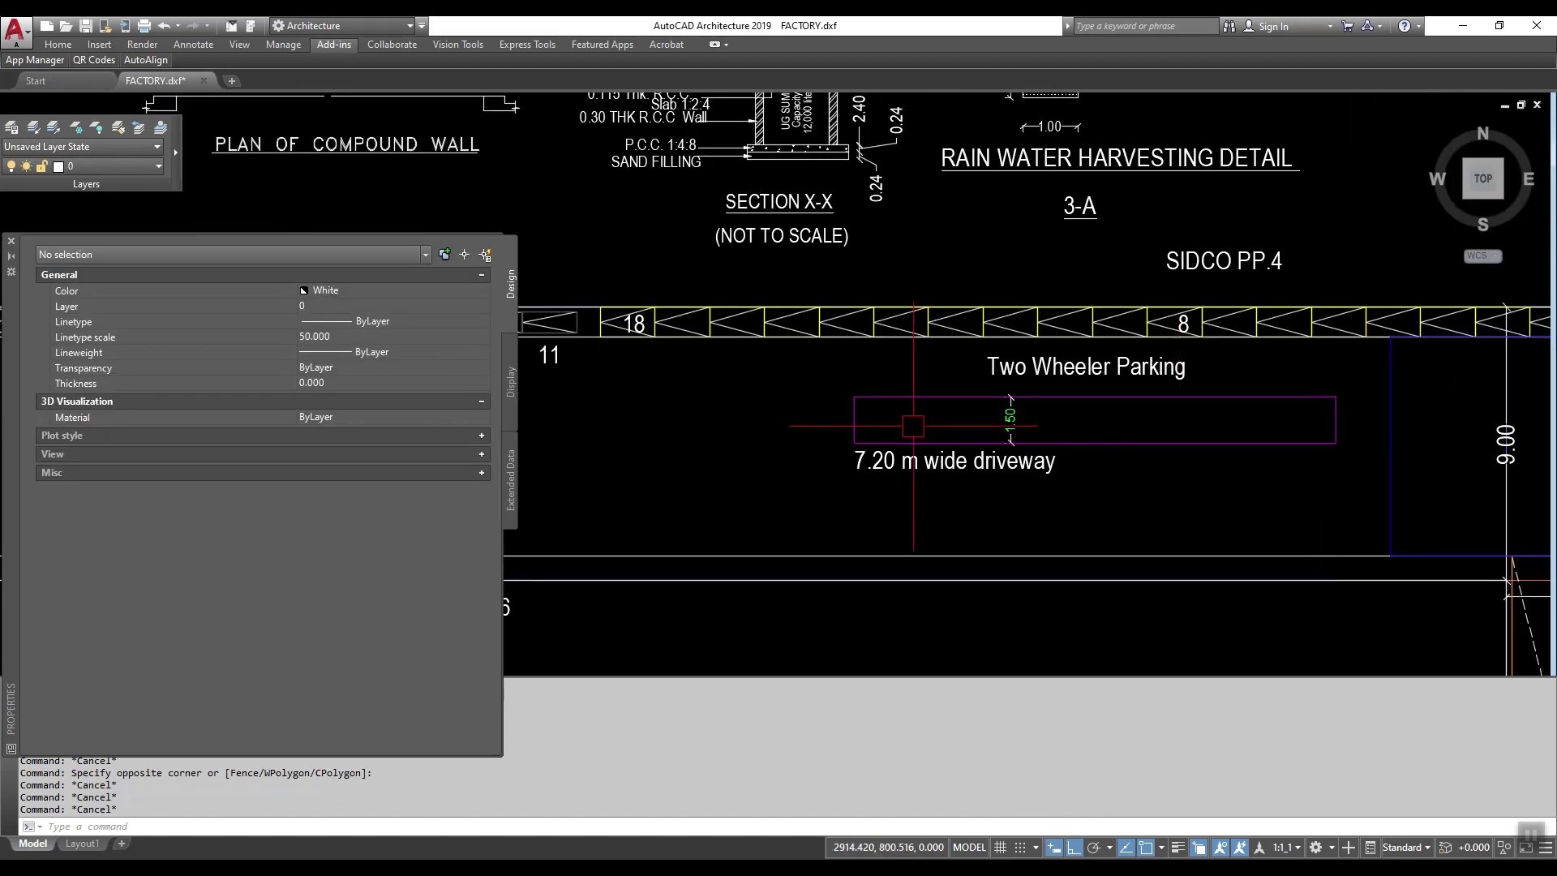
pyautogui.scroll(-3, 912, 443)
pyautogui.scroll(3, 1204, 453)
pyautogui.scroll(4, 940, 426)
pyautogui.click(1031, 431)
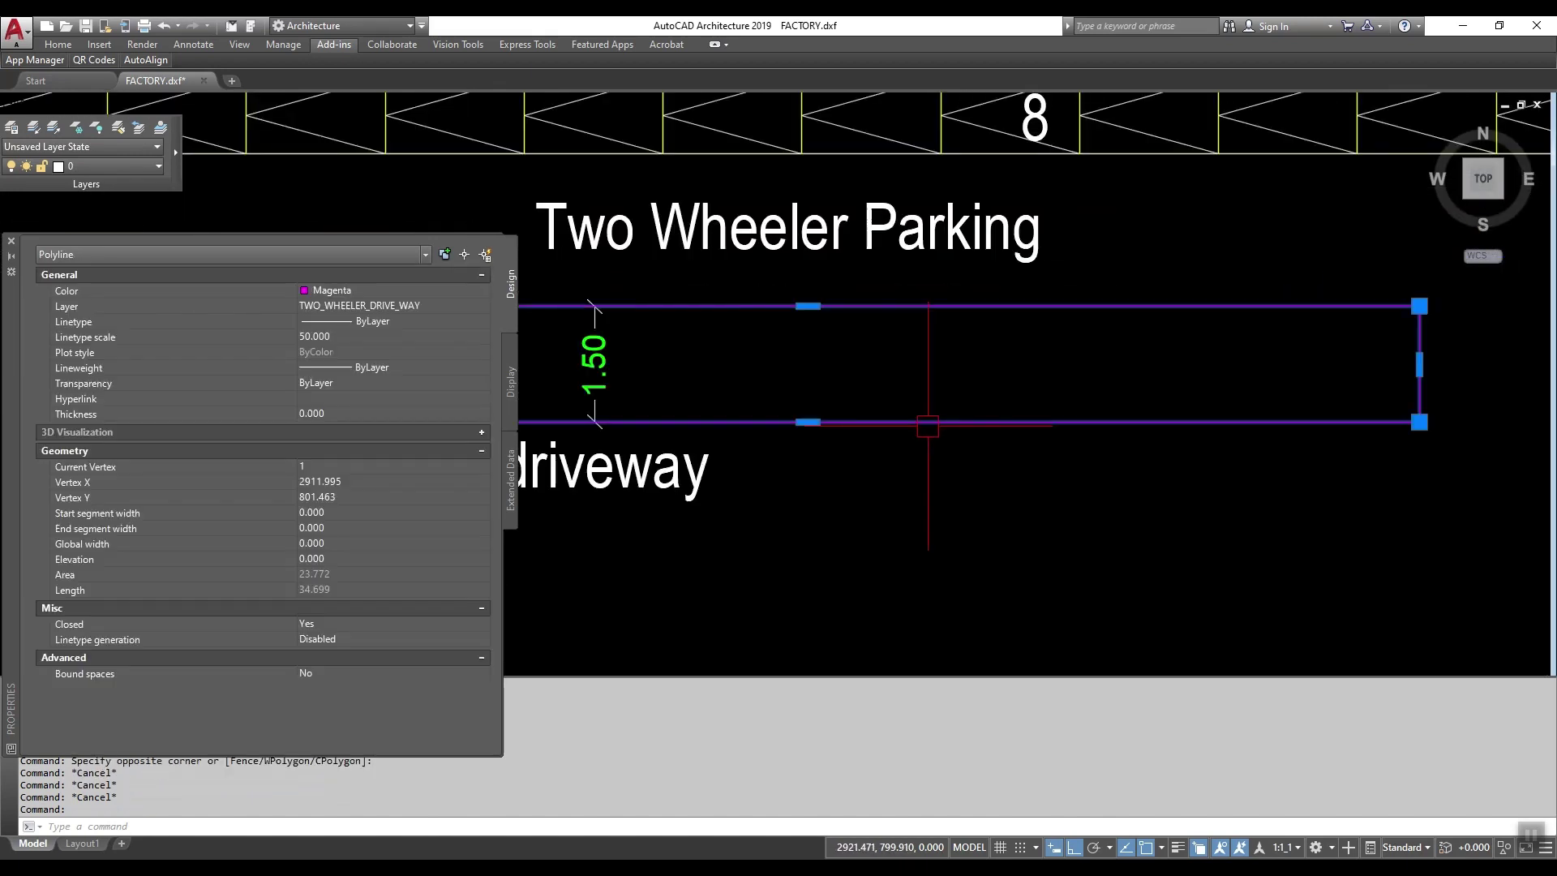
pyautogui.scroll(-2, 1123, 409)
pyautogui.scroll(-2, 713, 373)
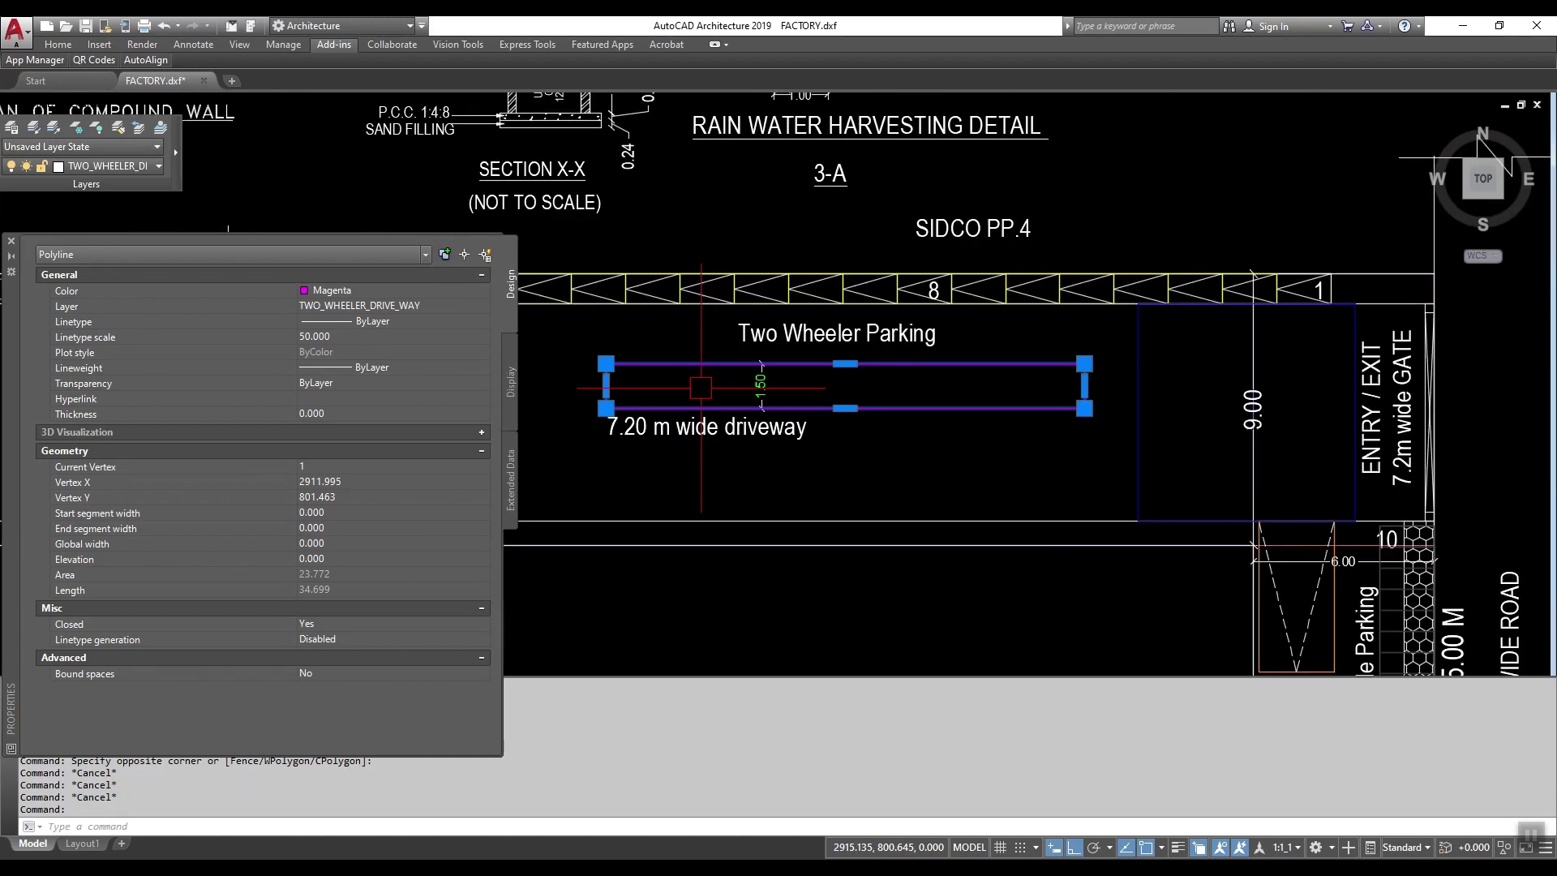
pyautogui.press('Escape')
# Step: Select the blue aisle rectangle beside the entry/exit gate and examine its properties and position in the site plan
pyautogui.click(1289, 523)
pyautogui.scroll(-6, 929, 428)
pyautogui.scroll(4, 930, 429)
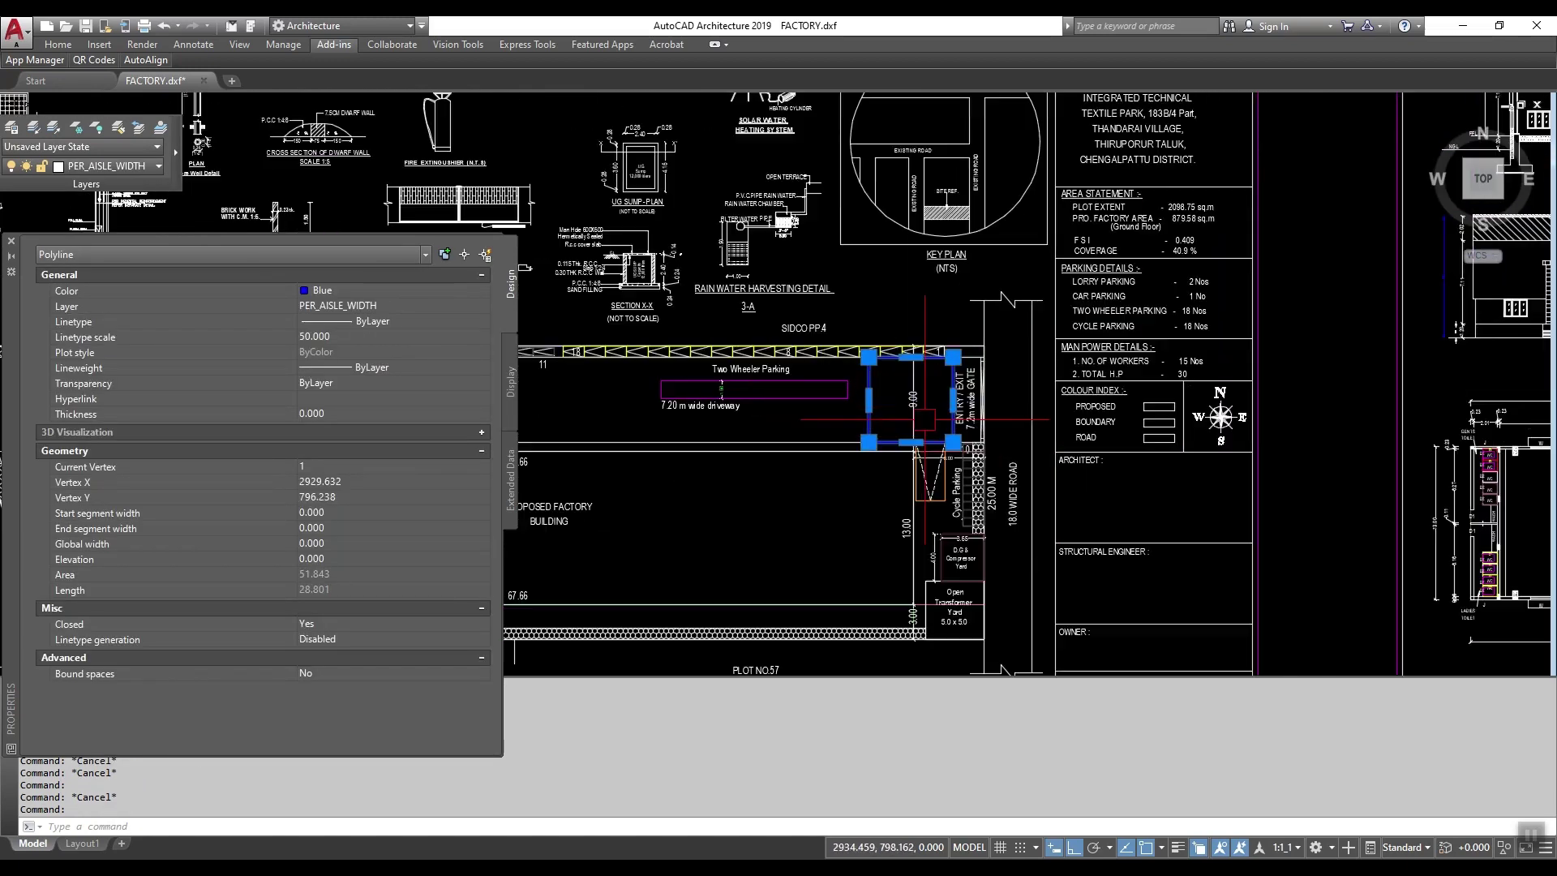
pyautogui.scroll(-2, 1063, 428)
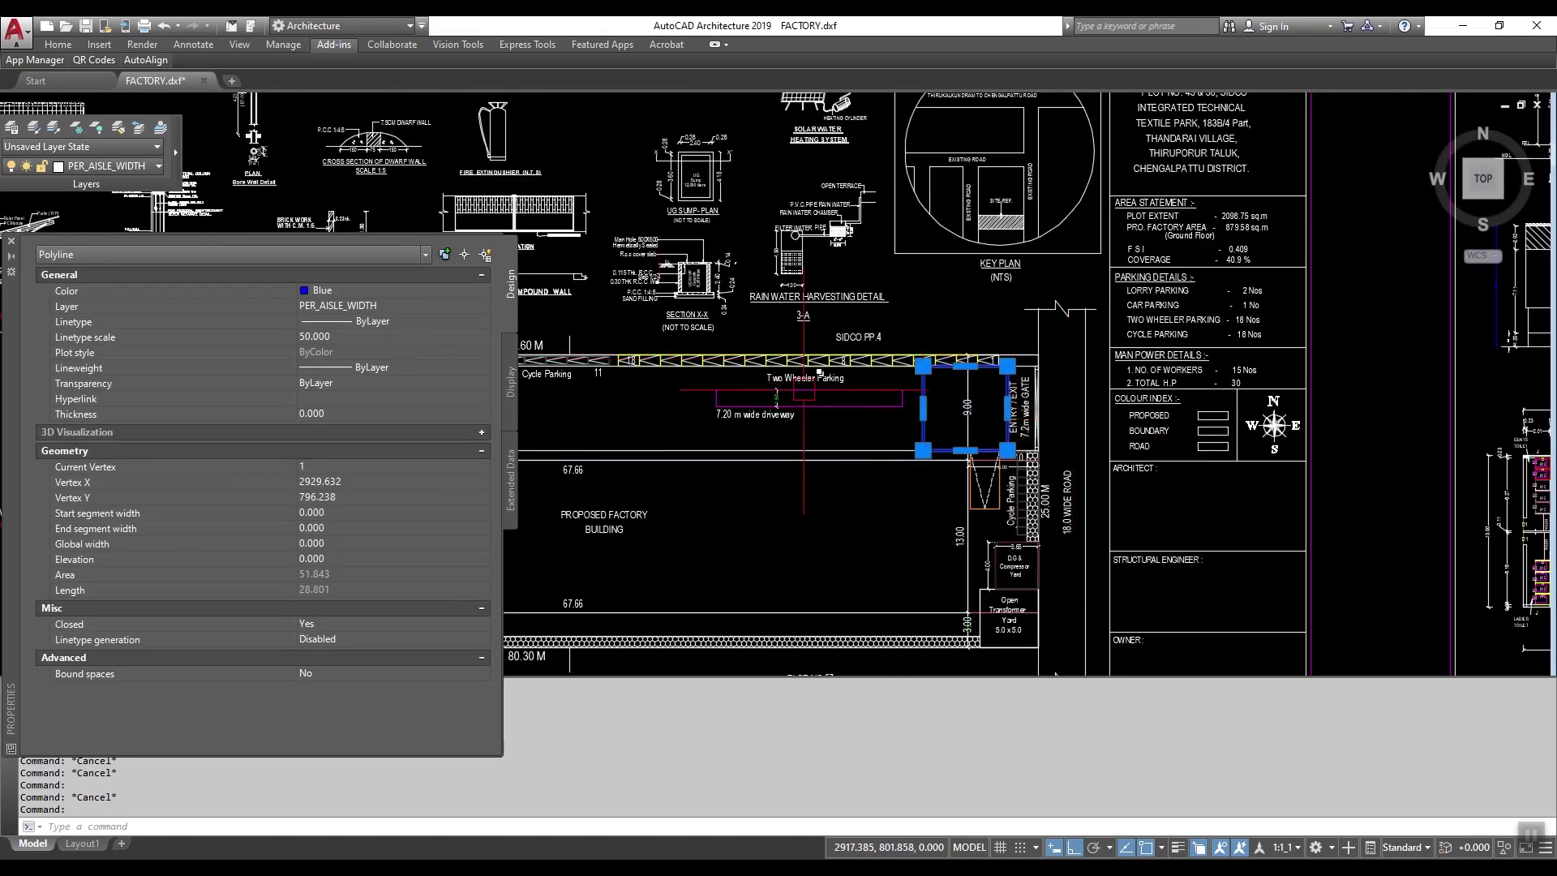
pyautogui.press('Escape')
# Step: Select the orange parking slot outline below the blue aisle rectangle and check its properties
pyautogui.scroll(7, 1017, 504)
pyautogui.click(943, 485)
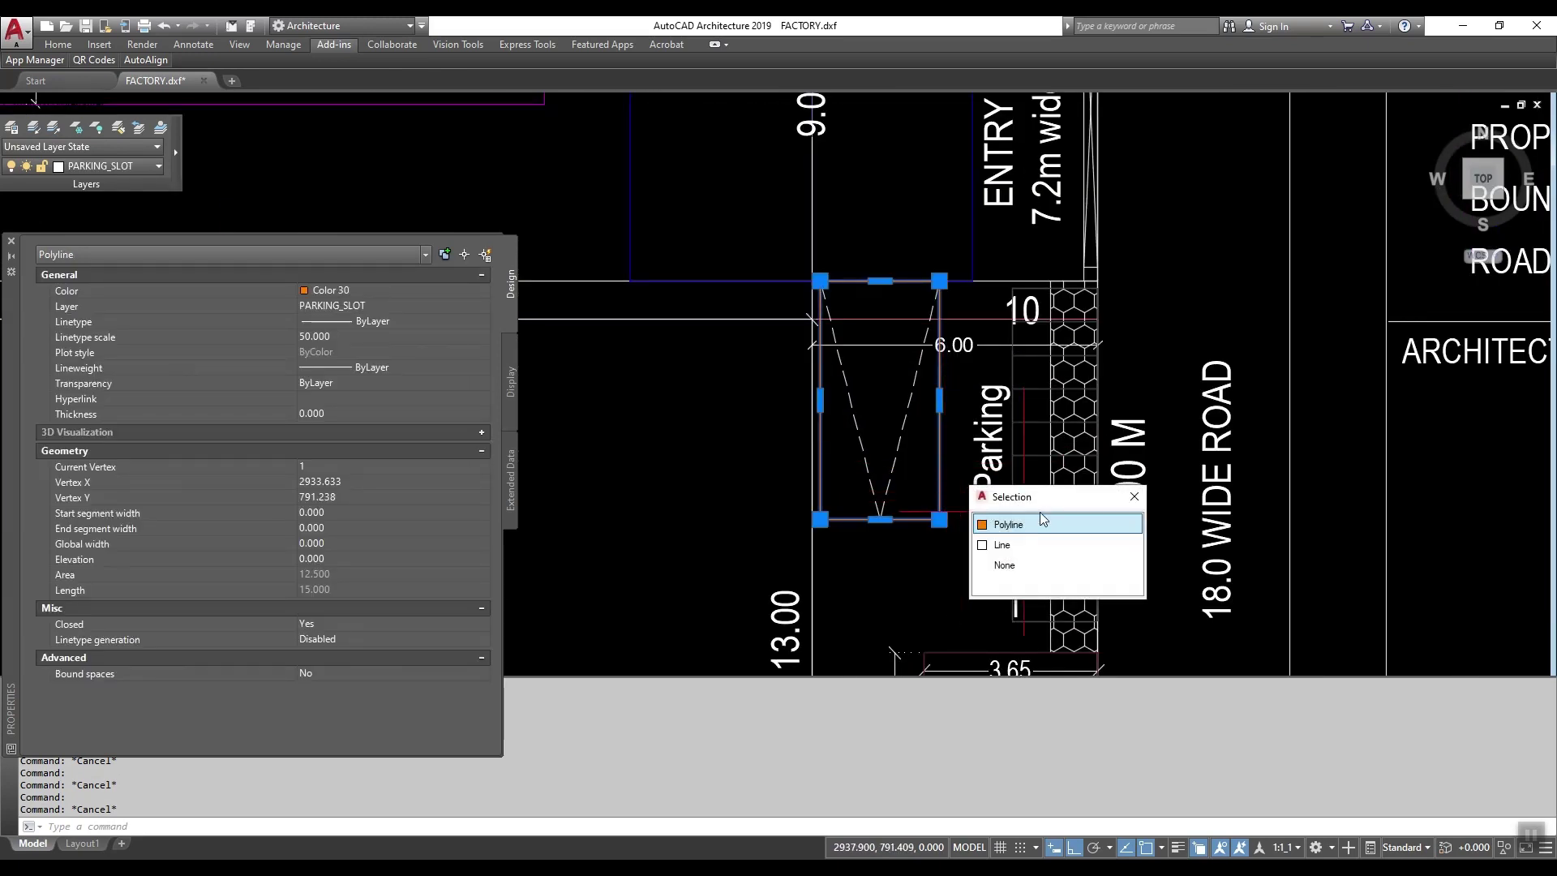